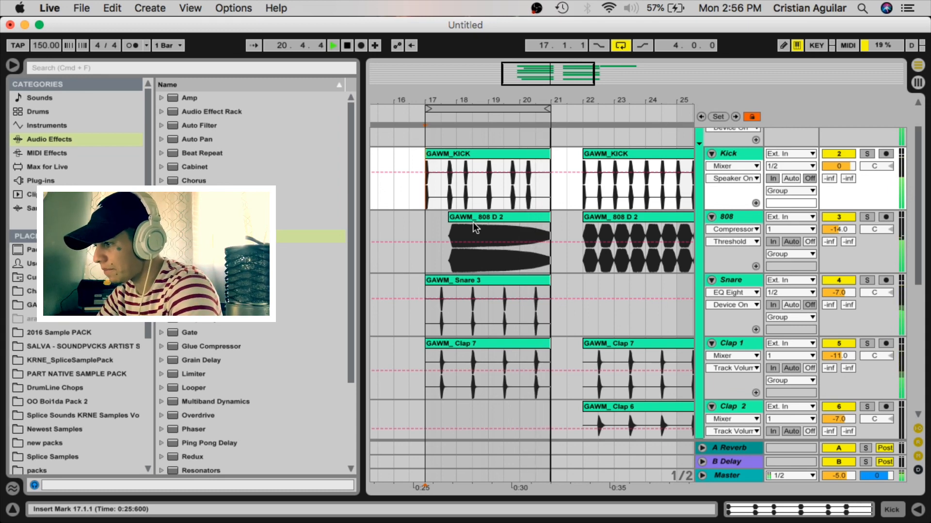
Step: Stop playback and delete the second half of bar 22 from the Kick clip
key("space")
scroll(451, 184, "right", 1)
scroll(473, 145, "right", 5)
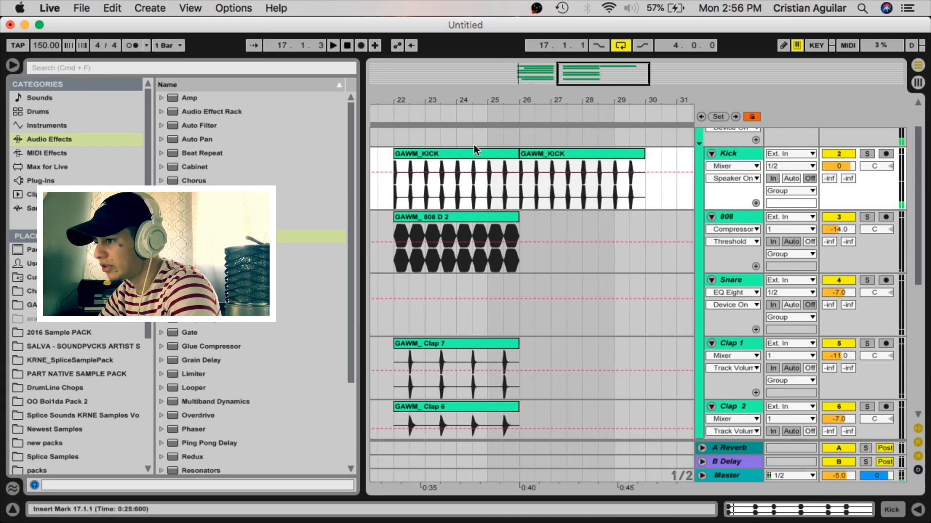
scroll(435, 183, "left", 1)
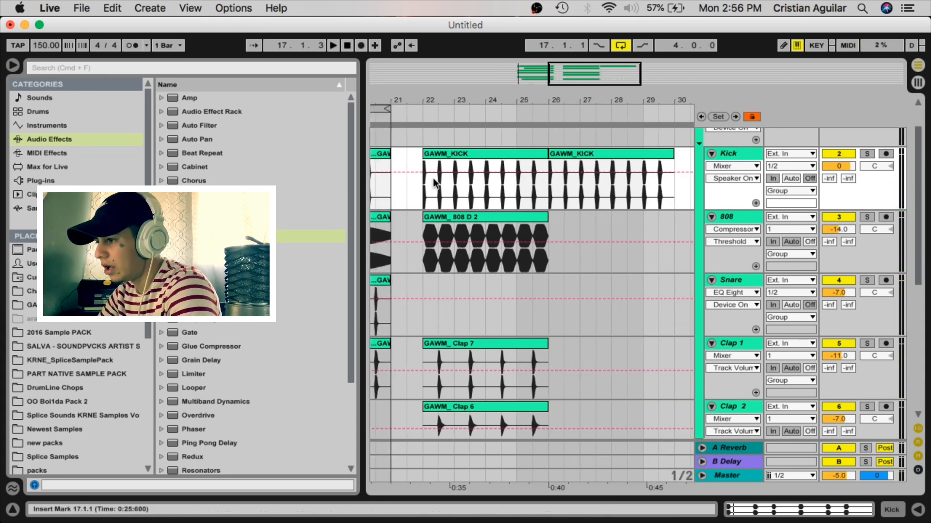
mouse_move(438, 186)
left_mouse_down()
mouse_move(449, 188)
mouse_move(410, 185)
mouse_move(446, 189)
left_mouse_up()
key("Delete")
key("super+d")
key("super+d")
key("super+d")
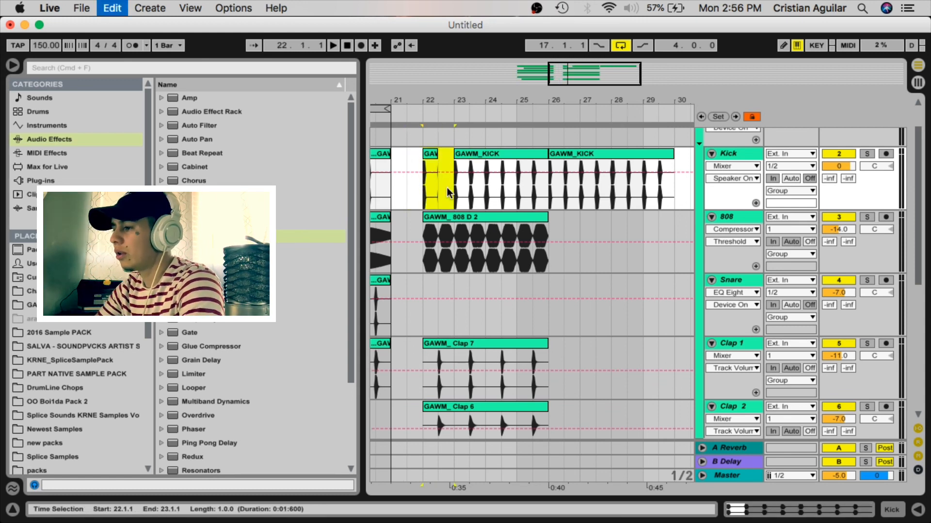
key("super+z")
key("super+z")
key("super+z")
key("super+z")
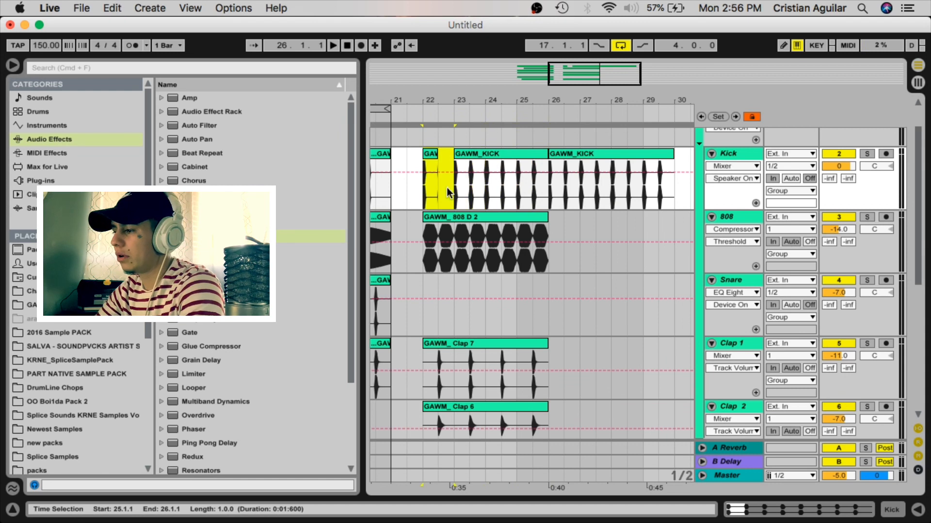
Step: Duplicate the one-bar kick pattern from bar 22 up to bar 26, and delete the kick clip spanning bars 26 to 30
key("super+d")
key("super+d")
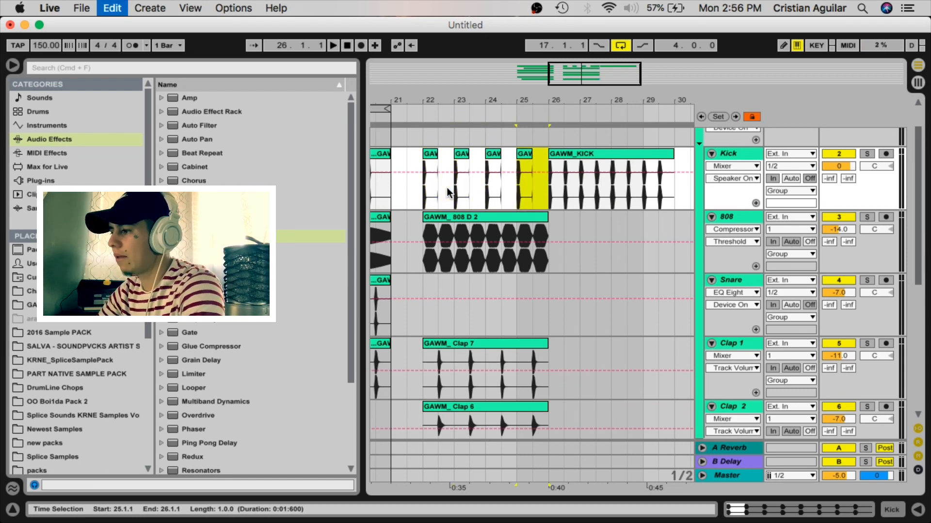
left_click(587, 191)
key("Delete")
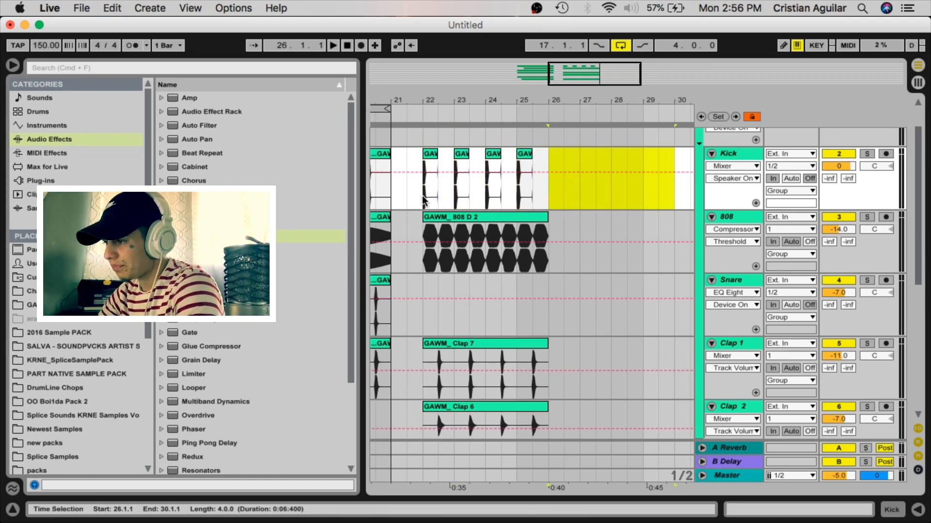
Step: Set the loop to bars 22 to 26 and play the section with the new kick pattern
left_click(423, 200)
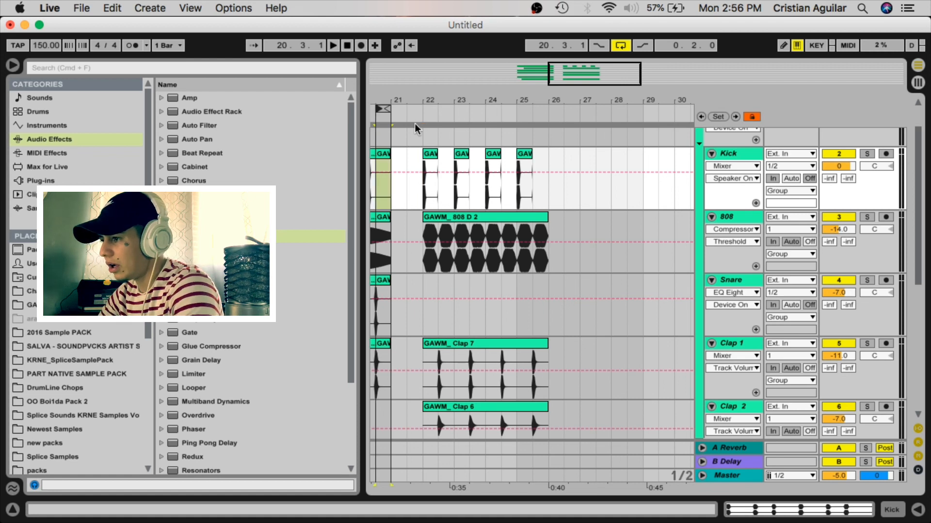
left_click_drag(382, 108, 548, 133)
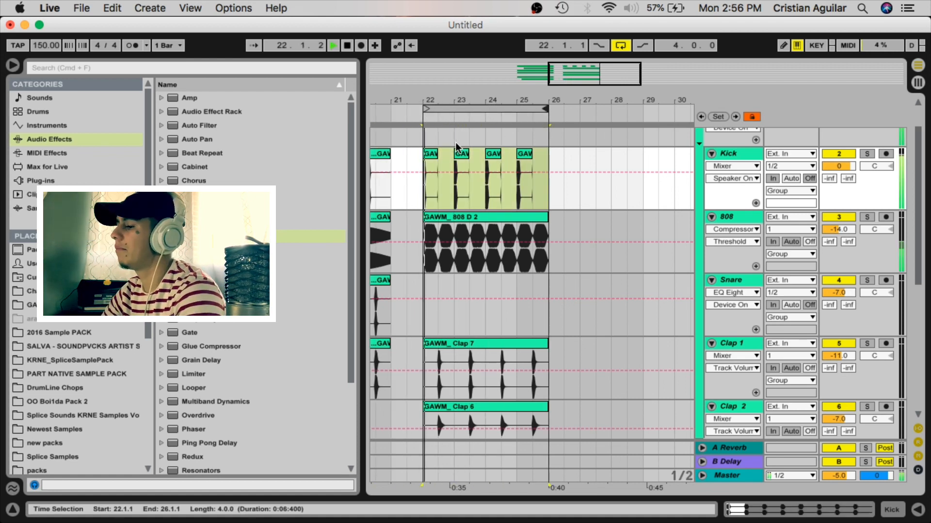
scroll(513, 211, "left", 2)
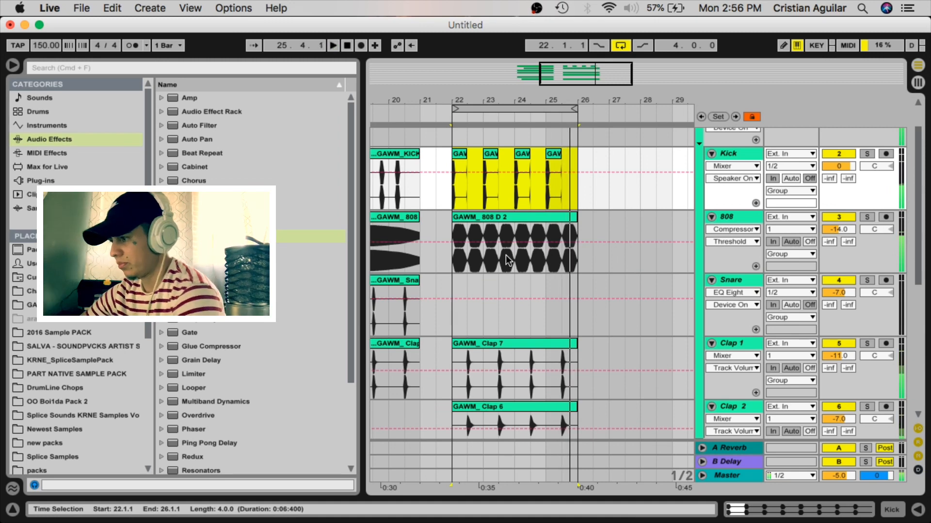
key("space")
Step: Examine the drum arrangement starting at bar 17, from the Drums group through the 808, snare and clap tracks to Open Hats
scroll(505, 255, "left", 8)
scroll(506, 255, "up", 2)
left_click(475, 258)
left_click(467, 241)
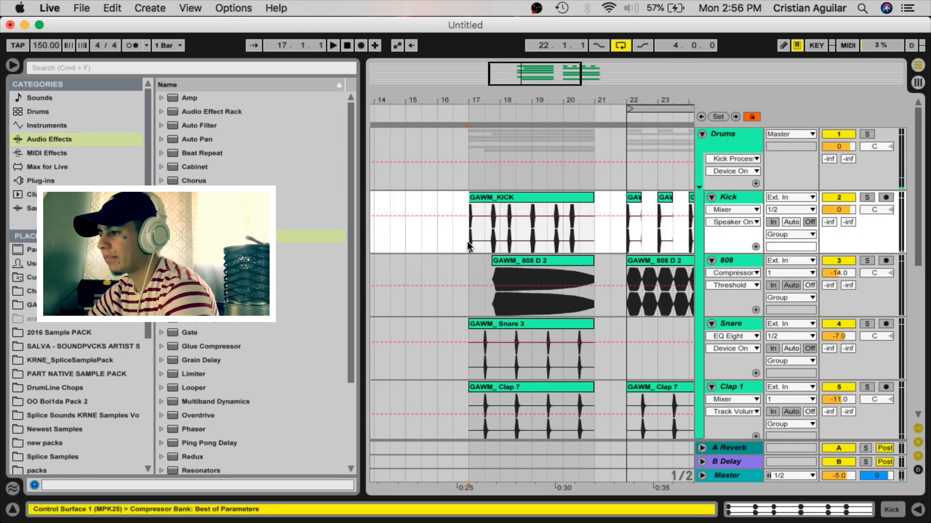
scroll(467, 245, "right", 3)
left_click_drag(447, 94, 445, 98)
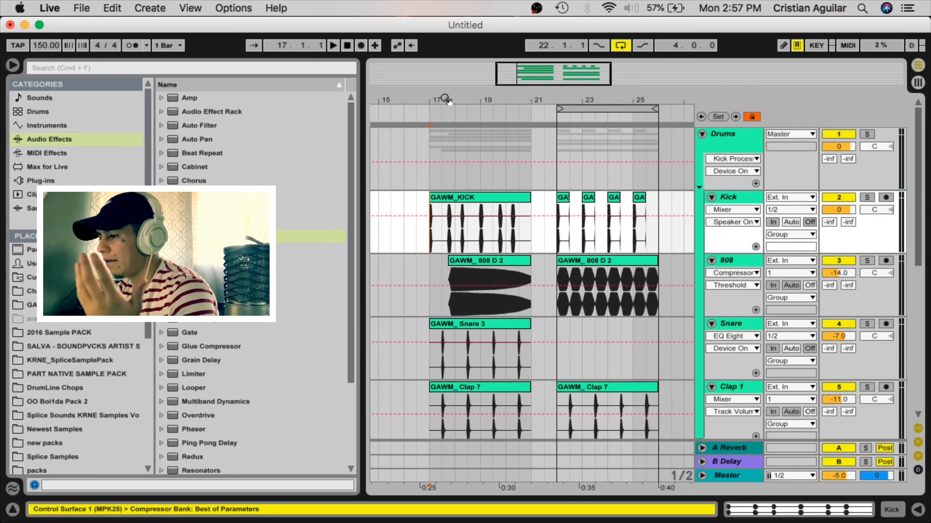
left_click(429, 177)
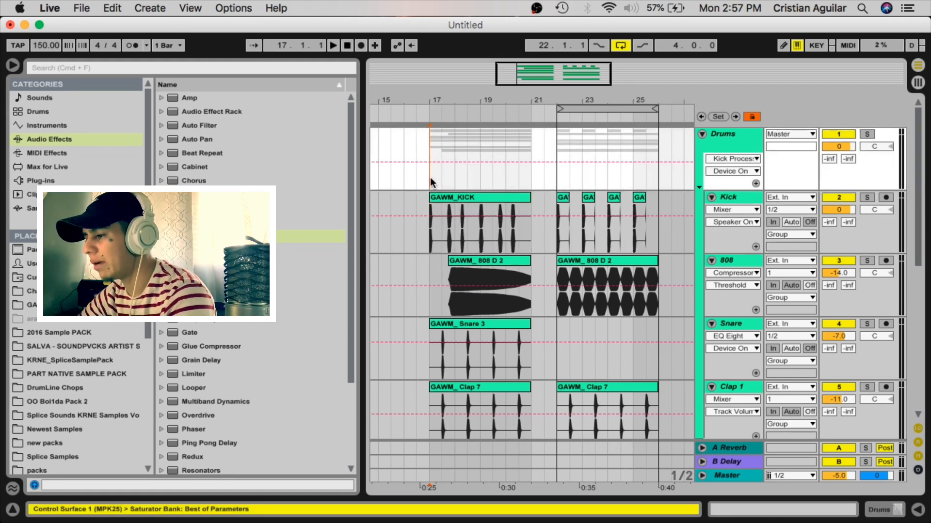
scroll(429, 176, "down", 2)
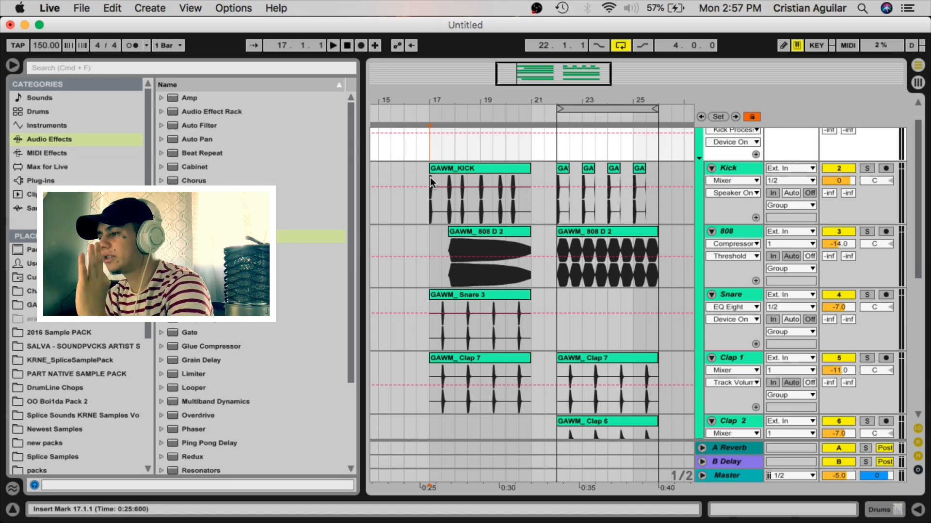
scroll(429, 176, "up", 2)
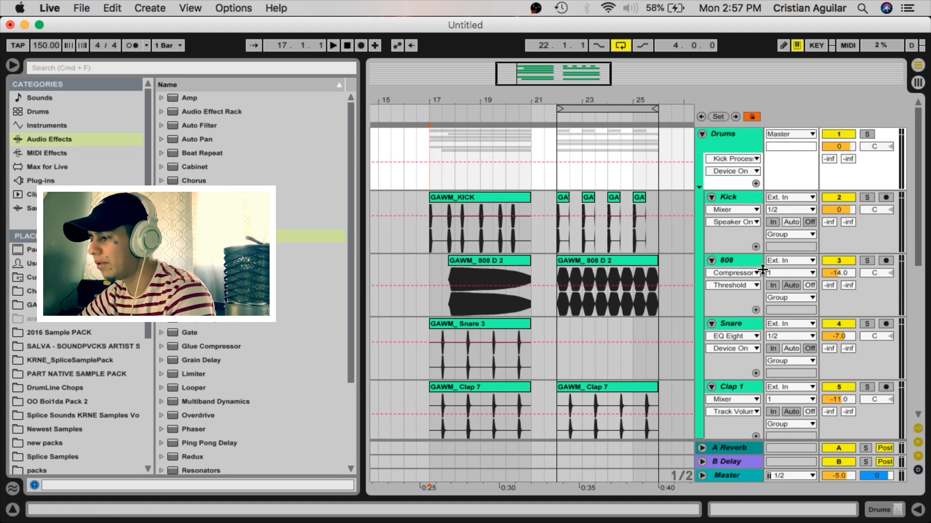
left_click(748, 264)
scroll(492, 273, "down", 8)
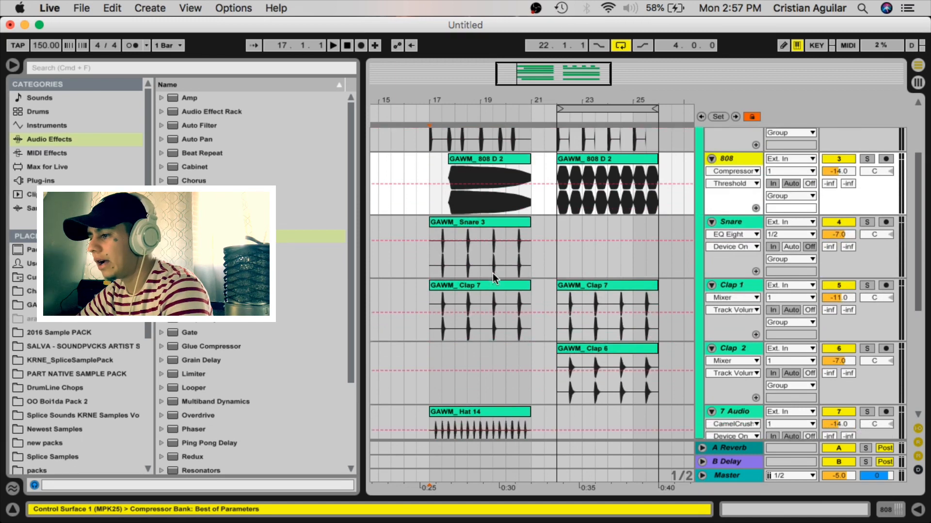
scroll(520, 254, "down", 10)
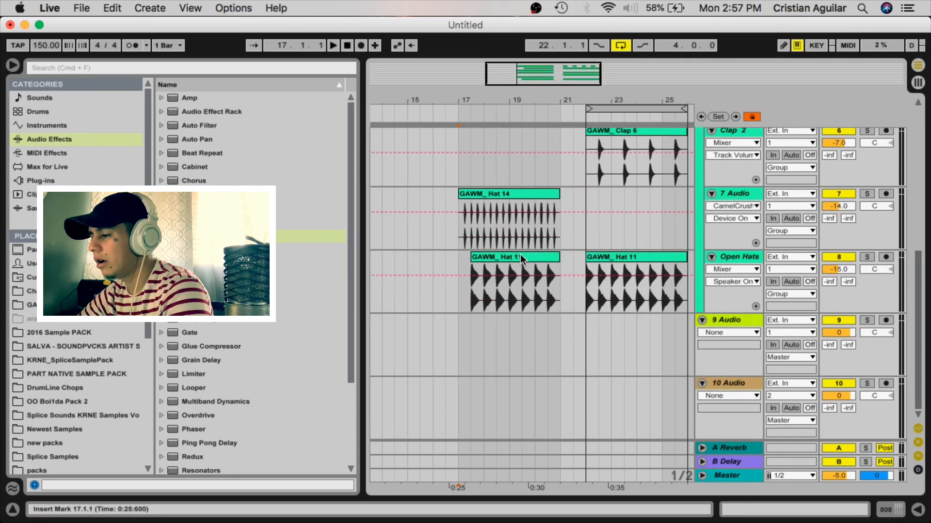
scroll(520, 254, "up", 18)
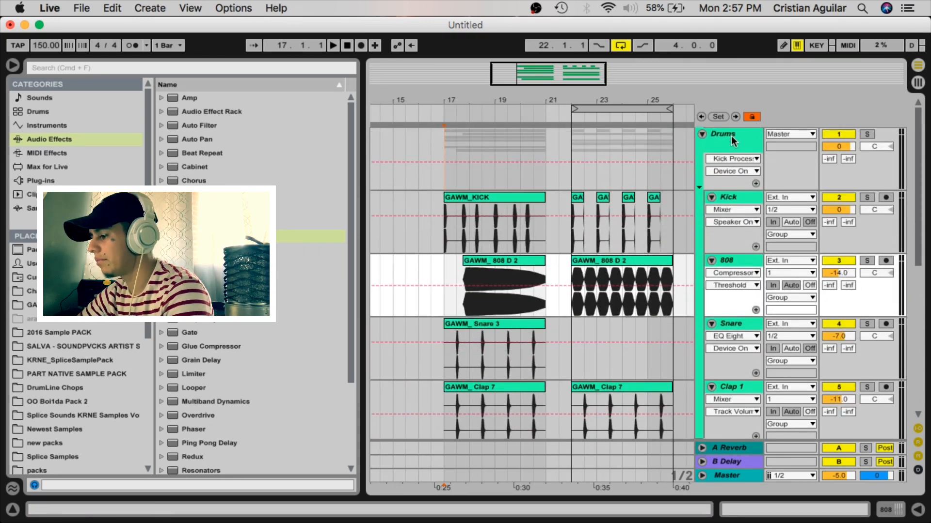
Step: Select the Drums group and set the loop to bars 17 to 21
left_click(731, 137)
left_click(895, 507)
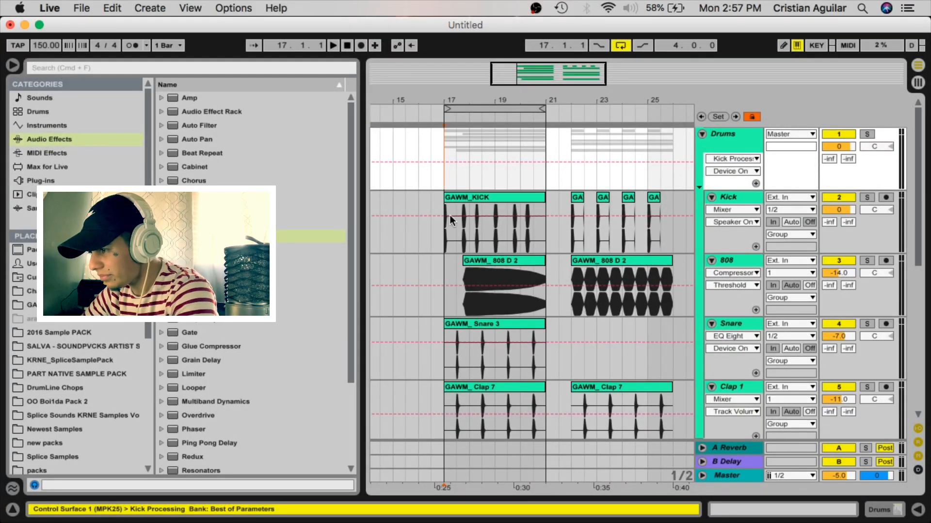
Step: Go through the individual drum tracks by selecting Kick, 808, Snare, Clap 1, Clap 2, 7 Audio and Open Hats in turn
left_click(452, 234)
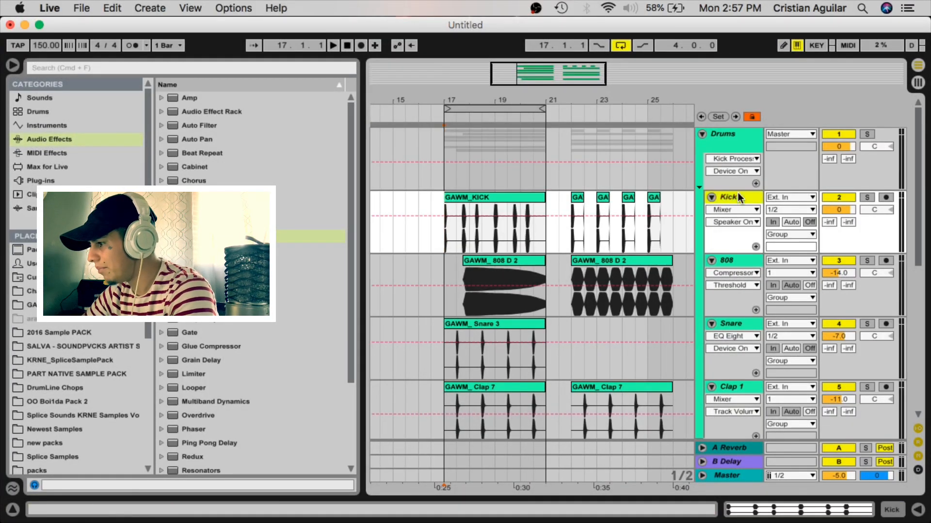
scroll(402, 172, "down", 2)
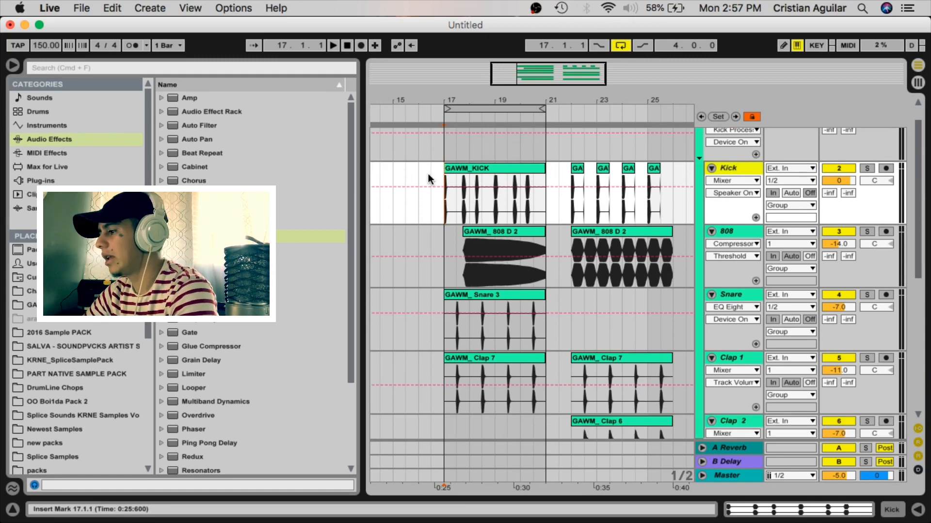
left_click(749, 233)
left_click(736, 291)
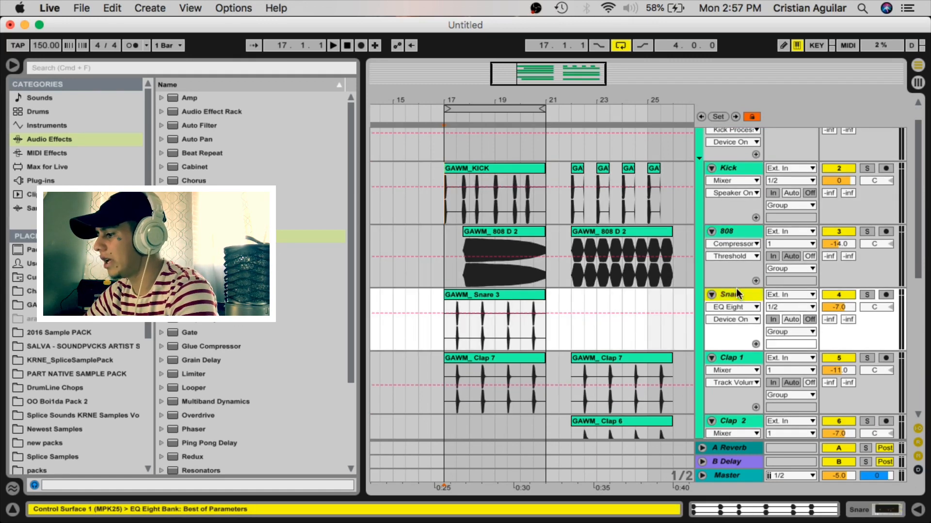
left_click(731, 357)
scroll(736, 335, "down", 7)
left_click(739, 320)
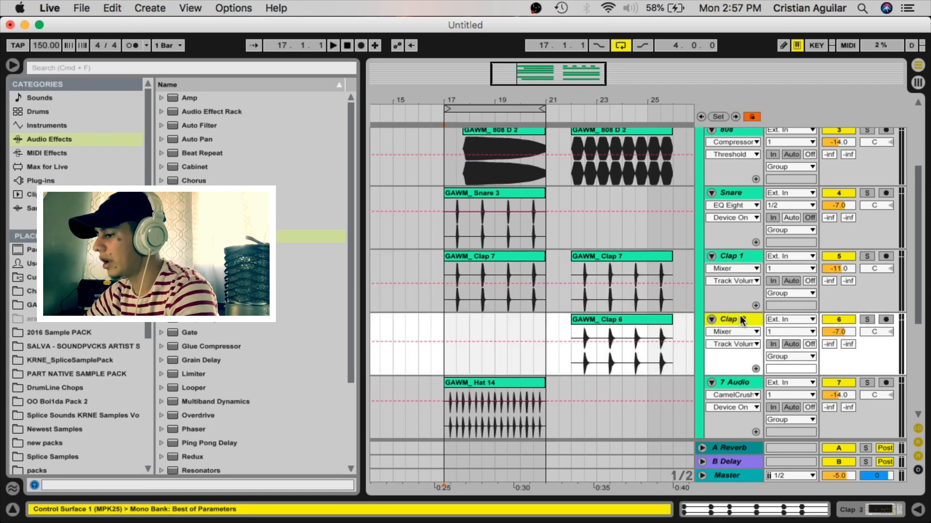
scroll(740, 315, "down", 3)
scroll(580, 344, "down", 2)
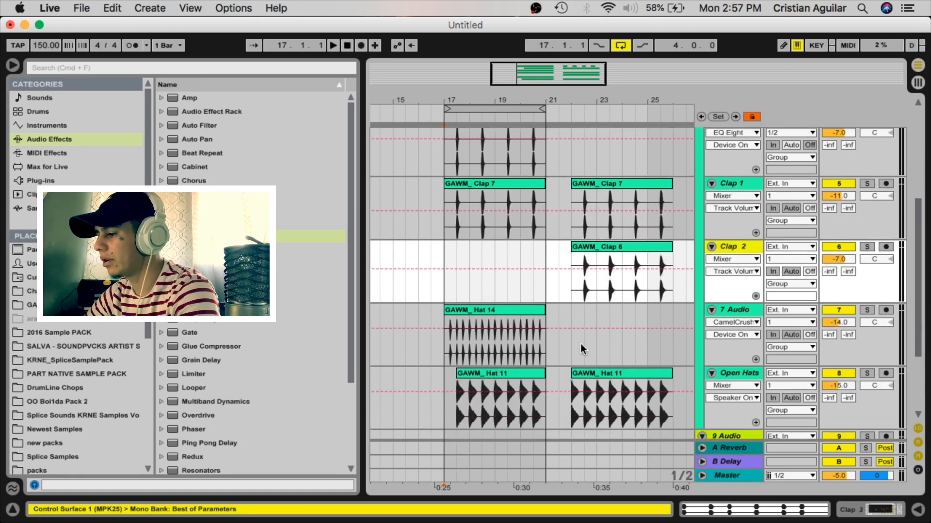
left_click(747, 306)
left_click(738, 375)
Step: Show the Drums group's effect chain to inspect its devices, and hide it again
scroll(519, 315, "up", 12)
scroll(519, 315, "left", 1)
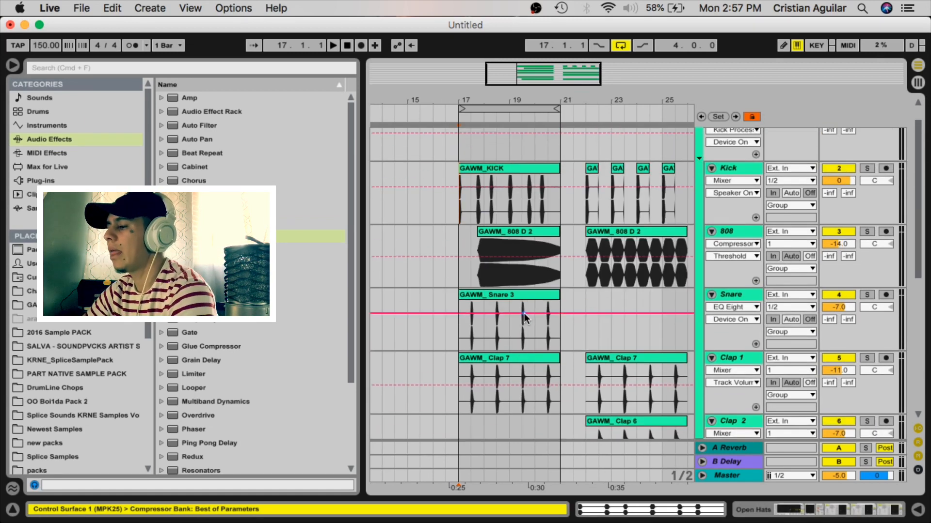
scroll(525, 313, "up", 2)
left_click(725, 141)
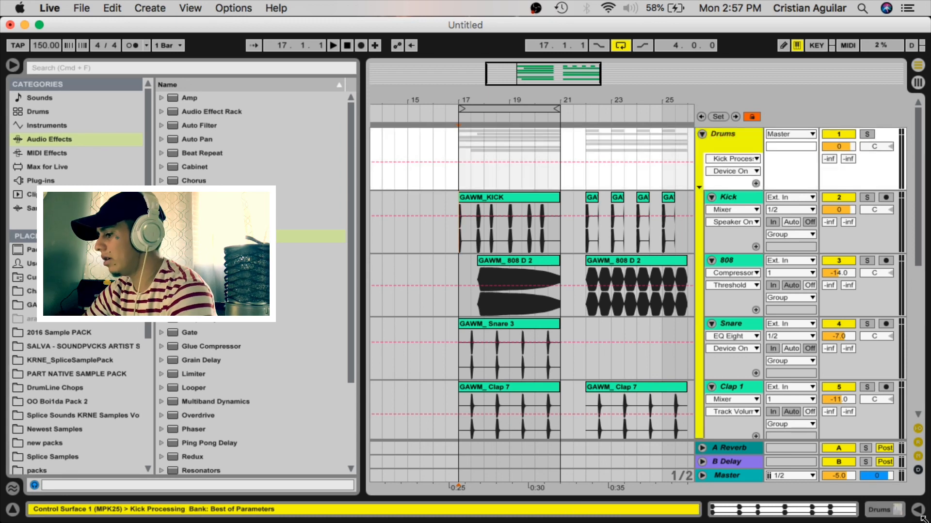
left_click(897, 513)
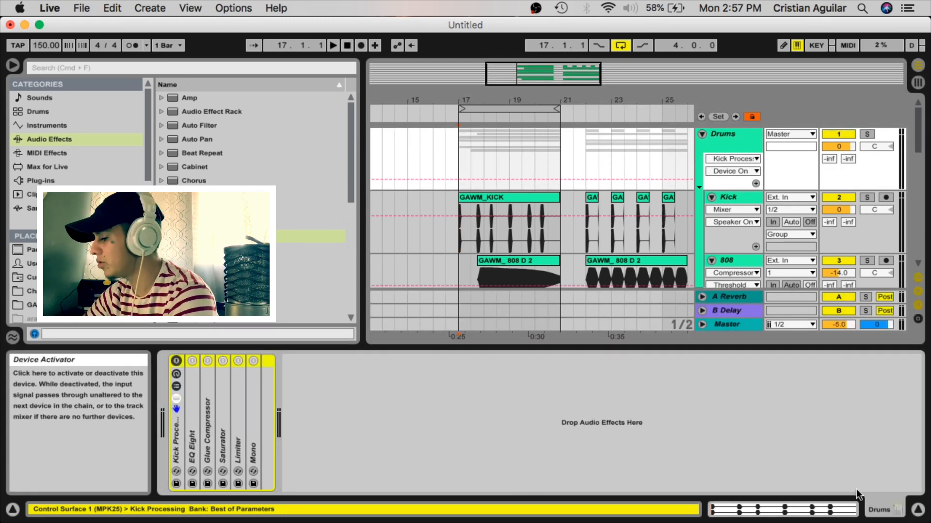
left_click(917, 510)
Step: Play the loop from bar 17 while inspecting the Master track's effect chain, then stop playback and hide the chain
scroll(638, 310, "right", 2)
scroll(638, 309, "down", 1)
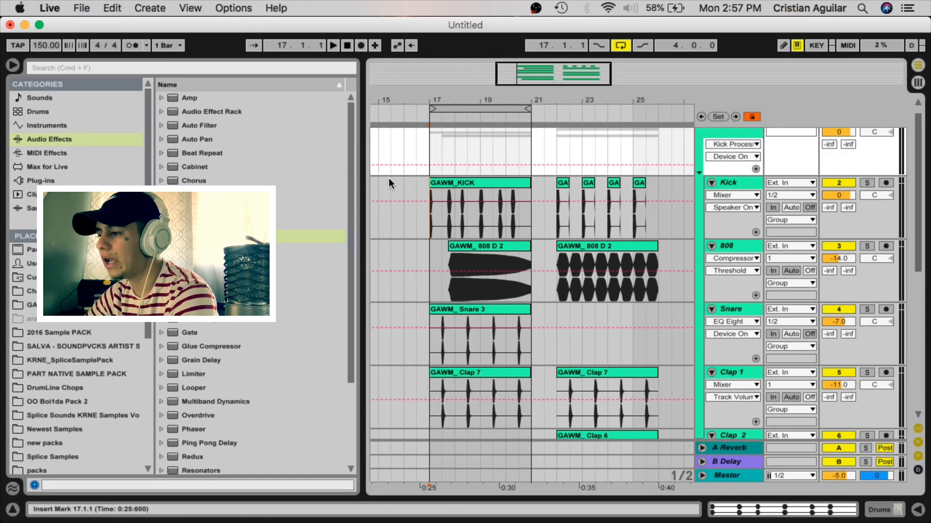
left_click(426, 216)
key("space")
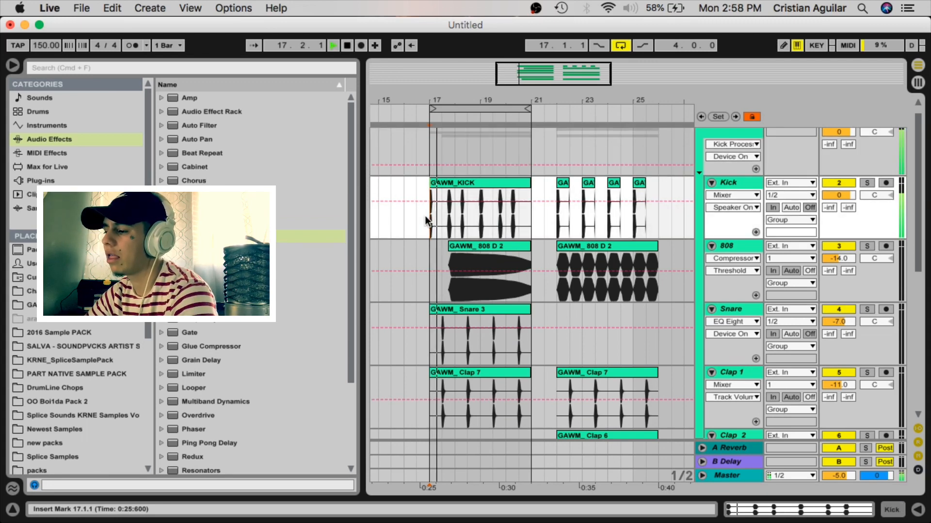
left_click(719, 475)
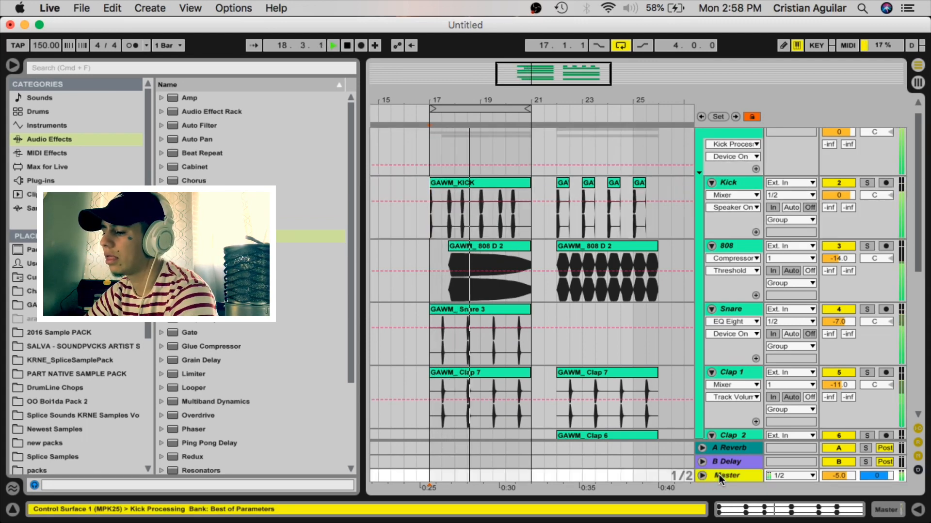
left_click(887, 509)
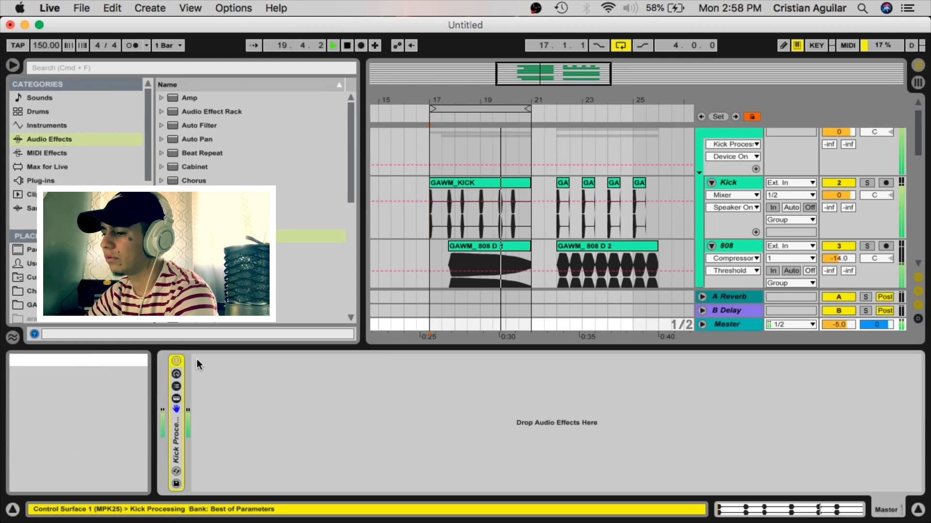
key("space")
left_click(918, 509)
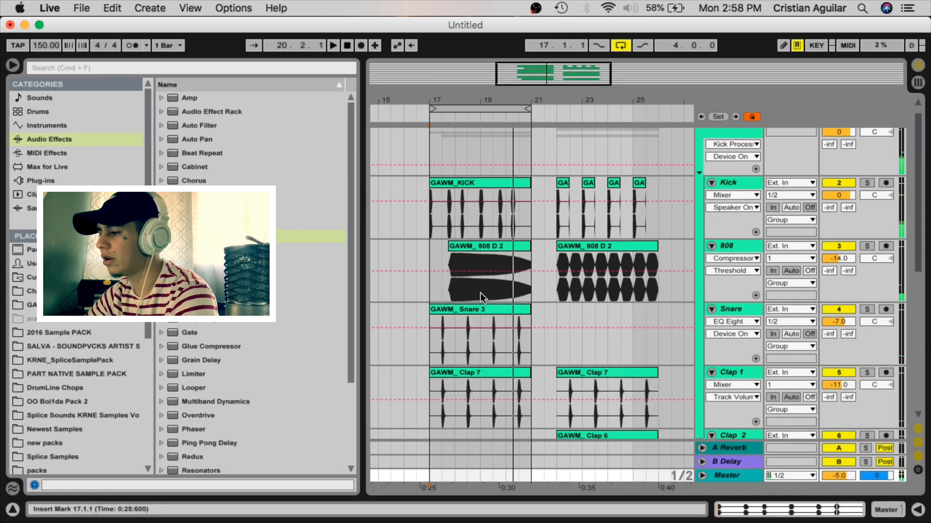
Step: Replay the looped drums from bar 17, stop, and select the Drums group followed by the Kick track
left_click(429, 254)
key("space")
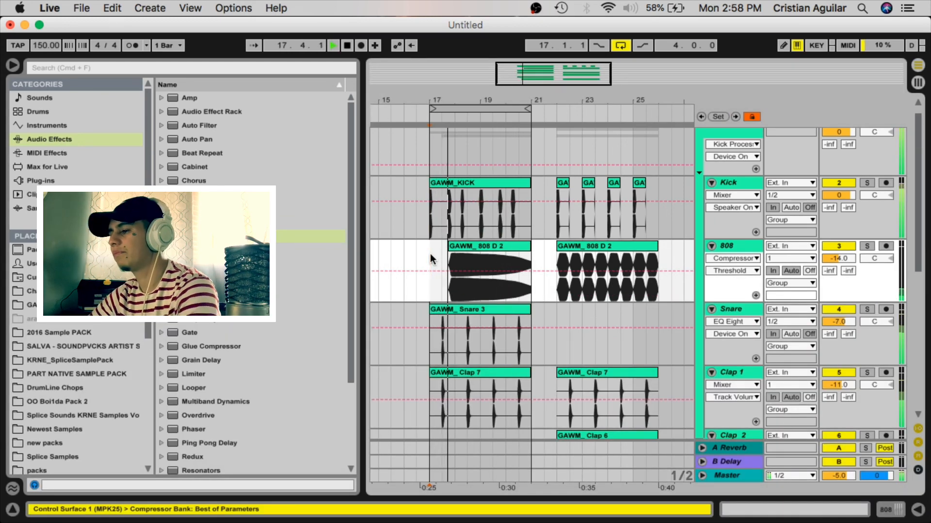
scroll(429, 254, "up", 1)
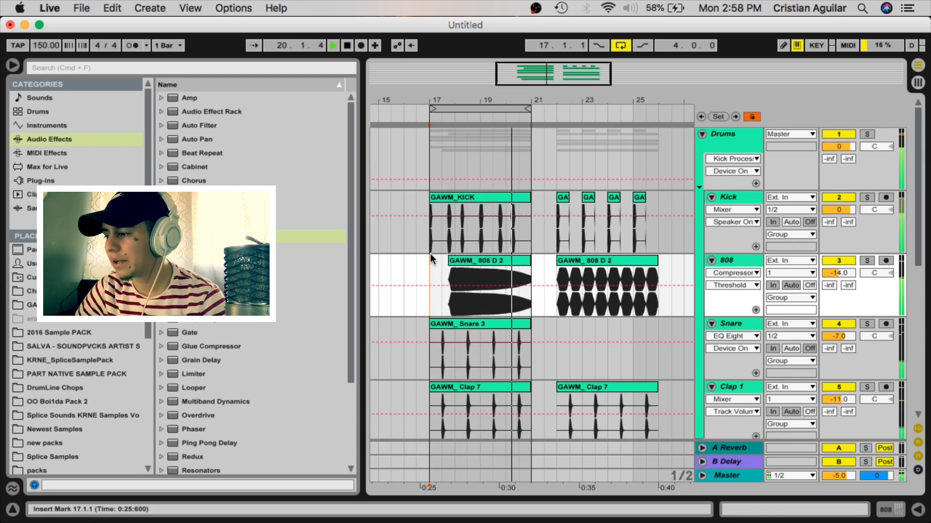
key("space")
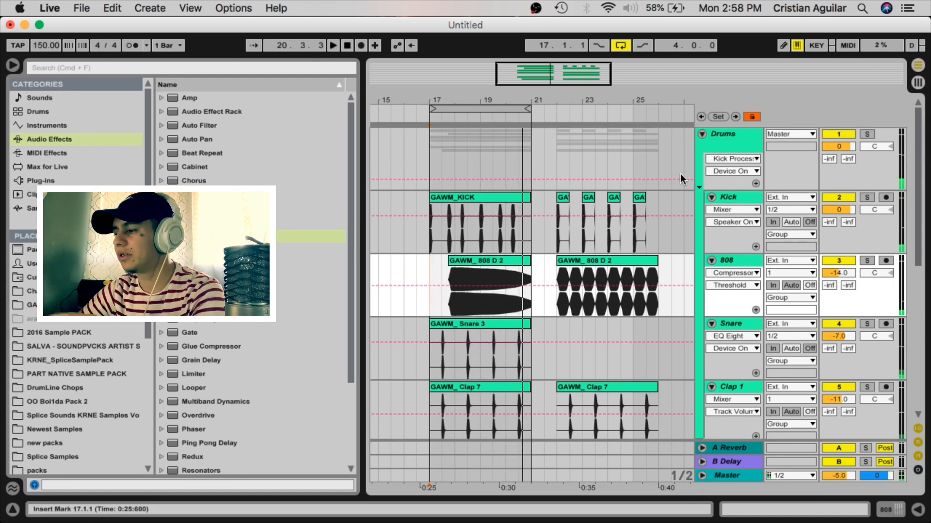
left_click(731, 149)
left_click(729, 198)
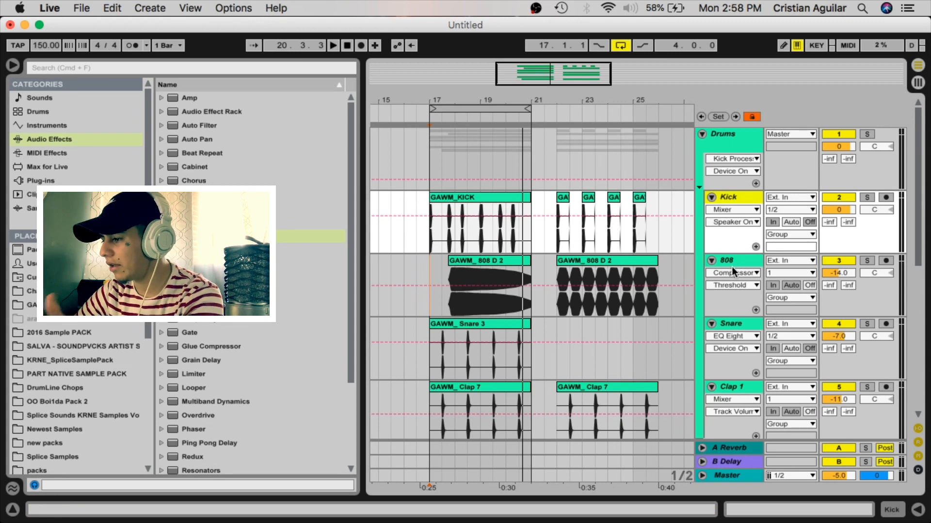
Step: Select Clap 1 and Snare in turn, show the Snare track's effect chain to inspect it, and hide it again
scroll(732, 267, "down", 3)
left_click(726, 315)
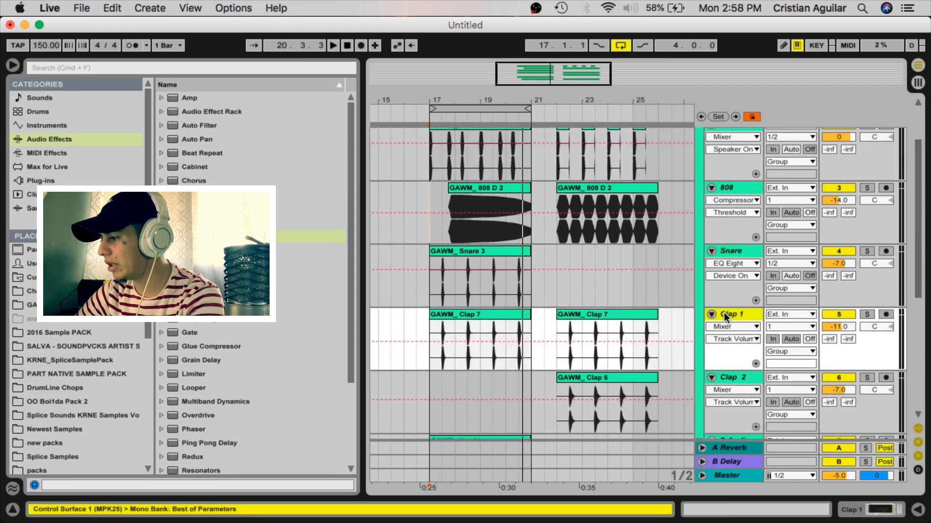
left_click(731, 255)
left_click(917, 510)
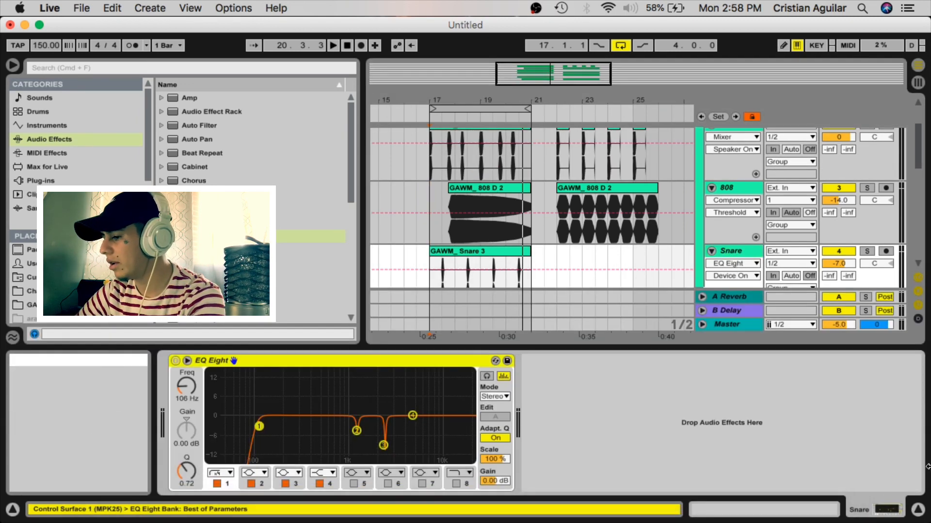
left_click(918, 509)
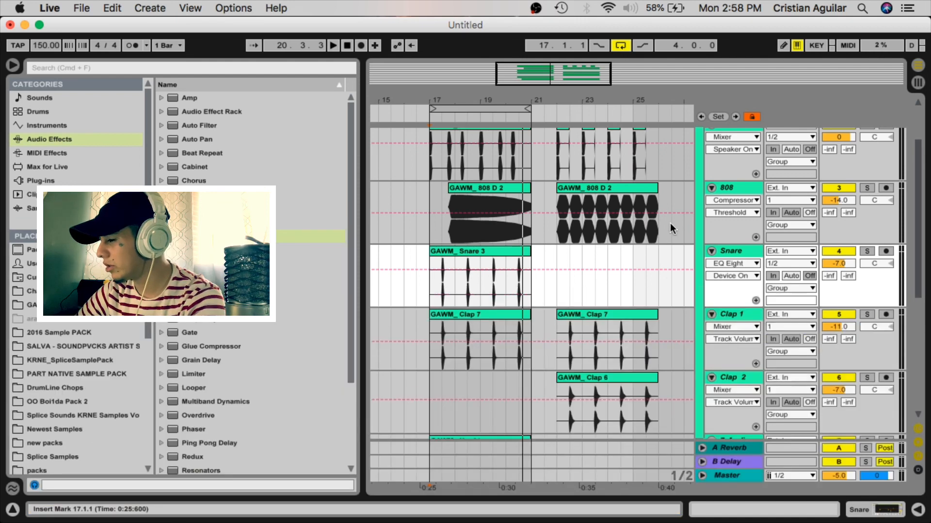
Step: Show the Clap 2 track's effect chain to inspect its devices, and hide it again
scroll(720, 228, "down", 5)
left_click(730, 293)
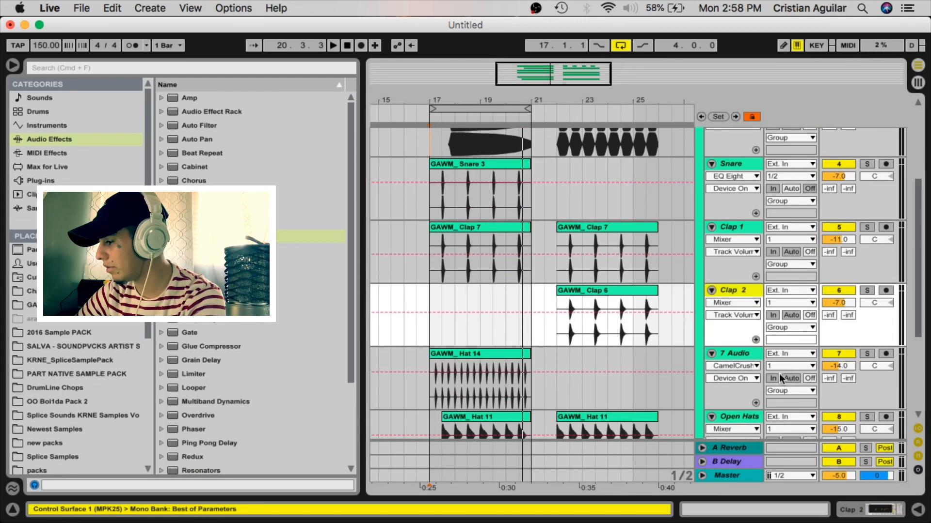
left_click(877, 512)
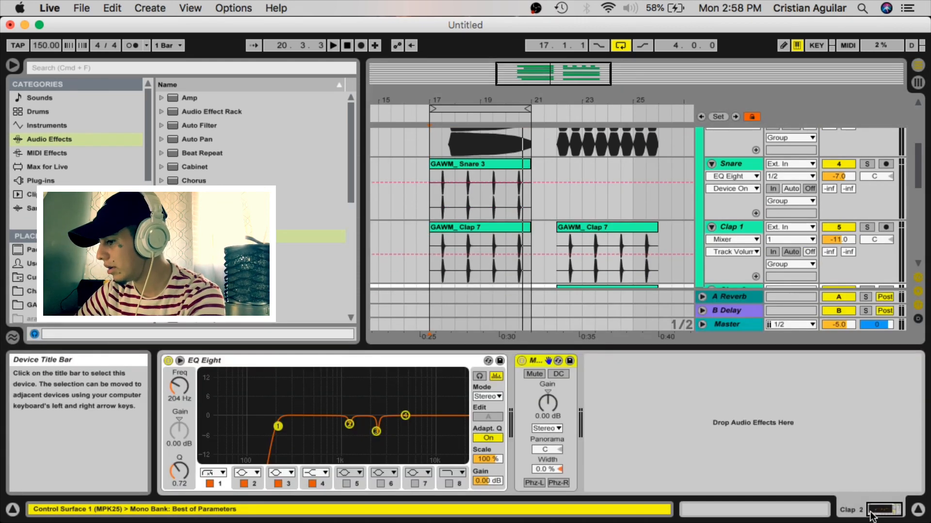
left_click(918, 510)
Step: Select the Kick track at bar 17, check its device chain, and hide the chain
scroll(603, 295, "up", 8)
left_click(447, 244)
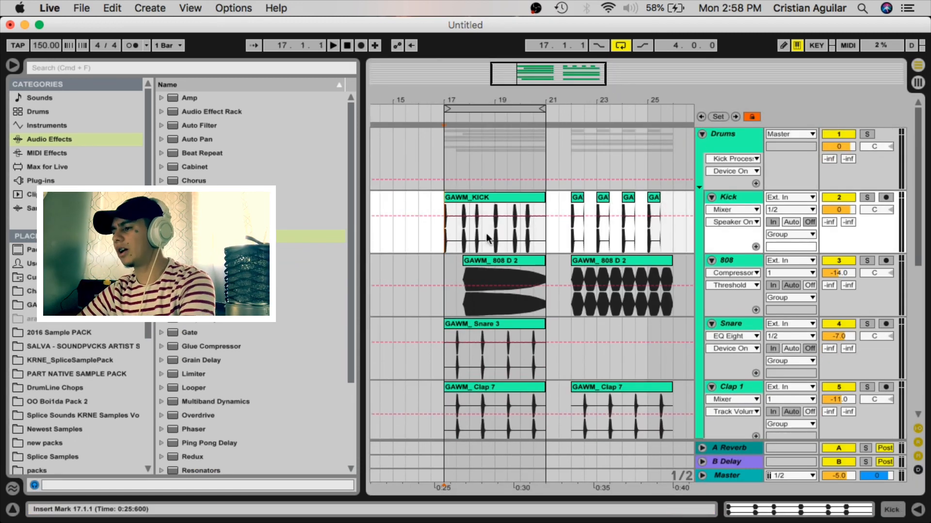
left_click(899, 513)
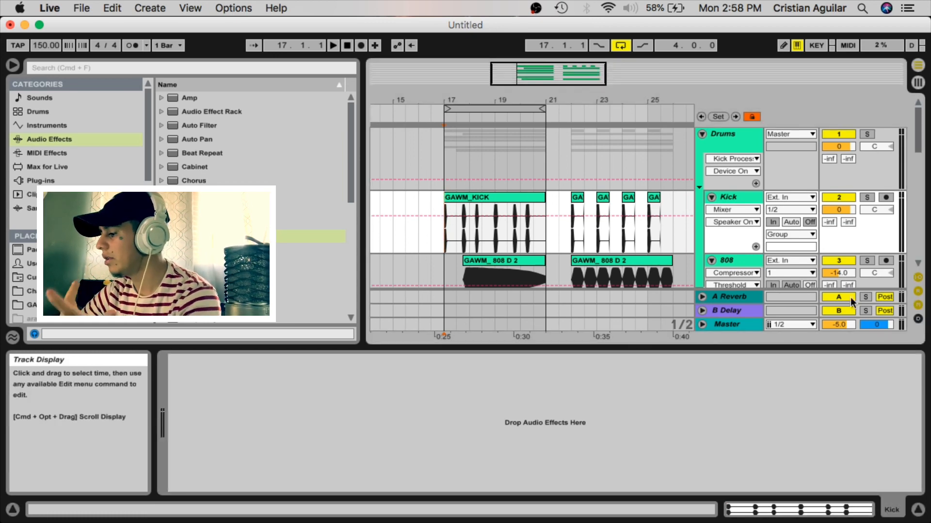
left_click(917, 509)
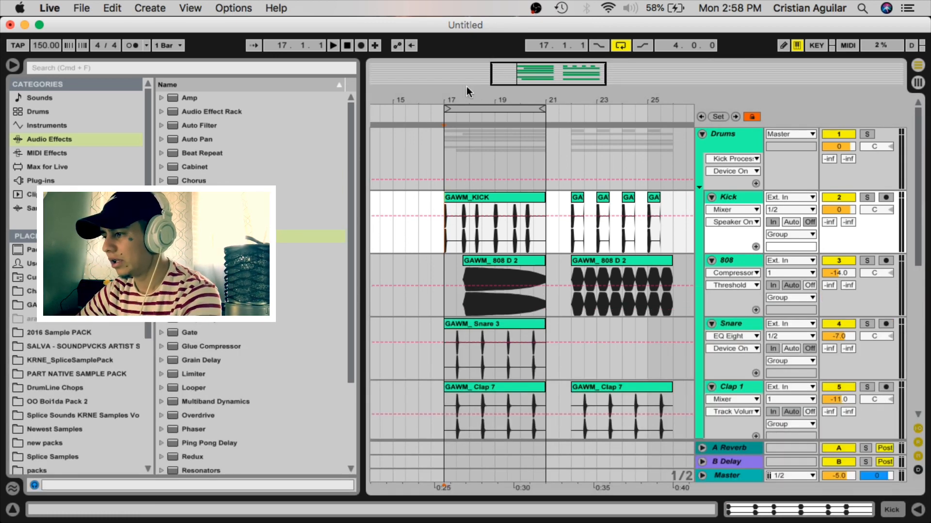
Step: Focus on the first drum pattern, bars 17 to 21, and show the Kick track's device chain again
left_click_drag(461, 97, 471, 124)
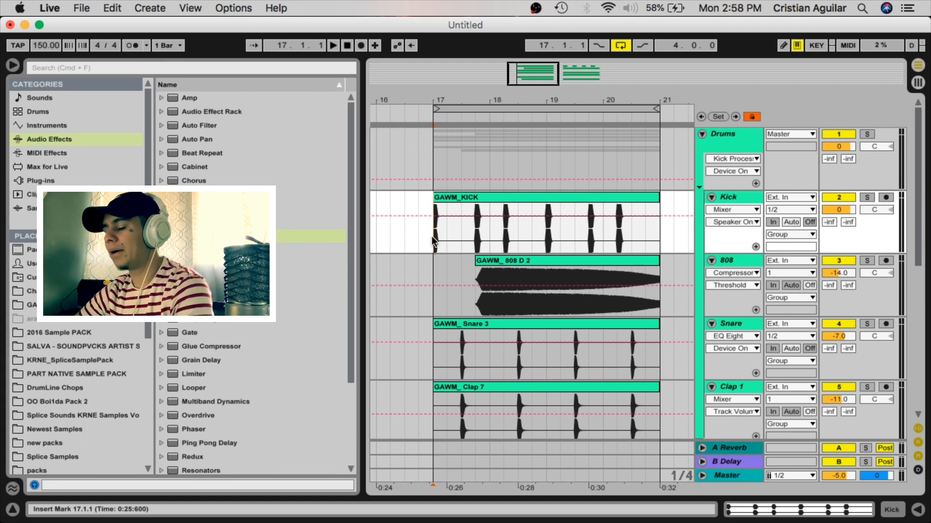
left_click(748, 209)
left_click(891, 511)
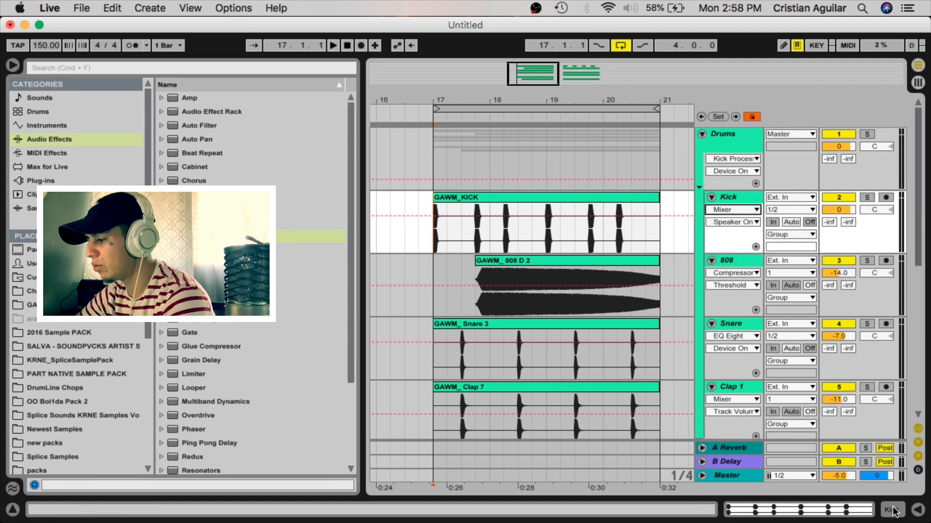
left_click(891, 510)
Step: Unfold the EQ Eight and three Compressors on the 808 track, inspect their sidechain settings, and hide the chain
scroll(582, 183, "down", 3)
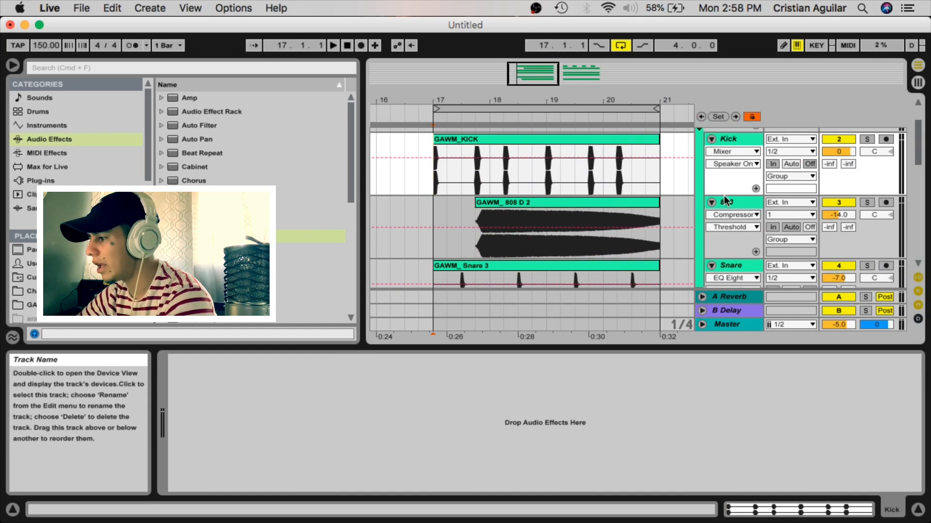
left_click(725, 202)
double_click(174, 410)
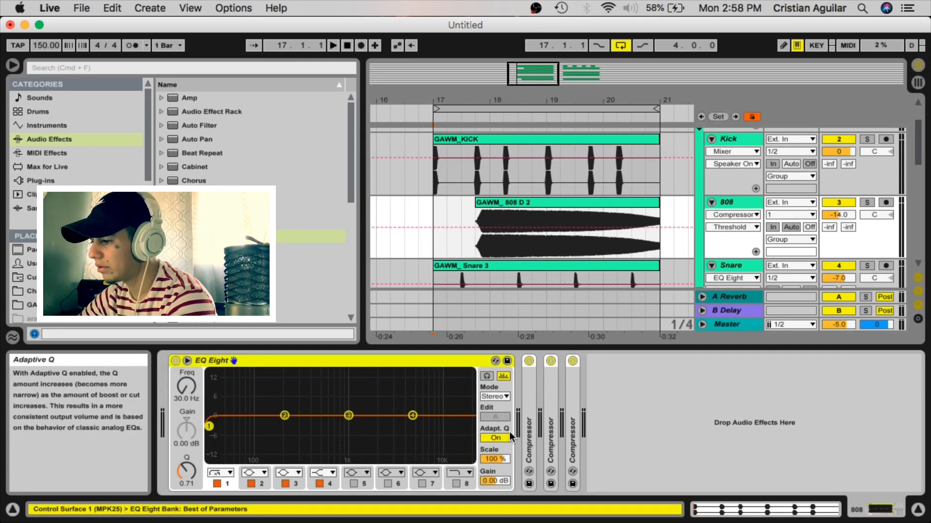
double_click(527, 412)
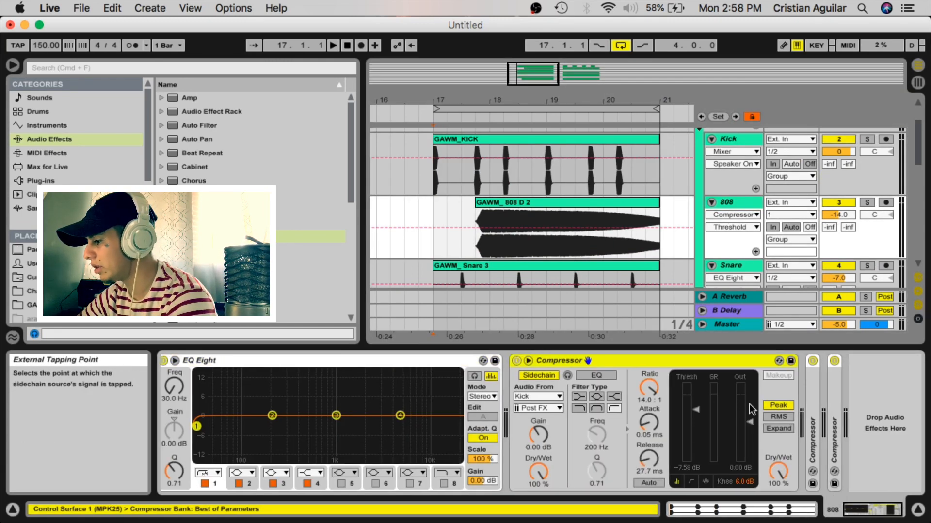
double_click(809, 410)
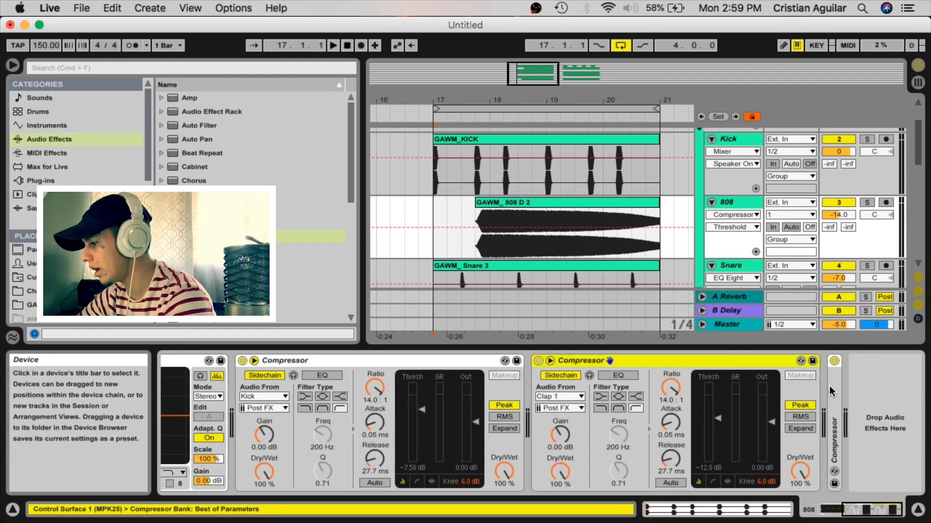
double_click(829, 387)
scroll(254, 382, "left", 3)
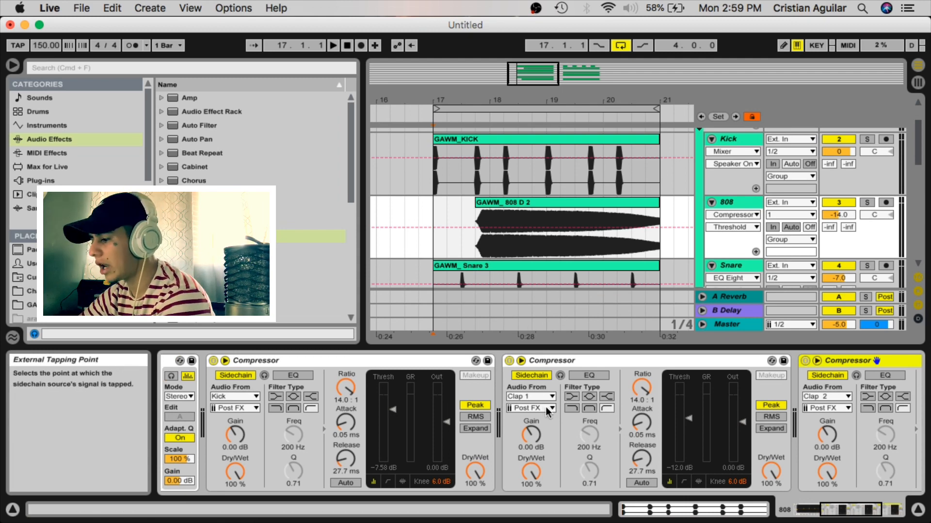
left_click(918, 510)
Step: Return from Snare to the 808 track, look through its EQ Eight and sidechained Compressors again, and hide the chain
left_click(726, 265)
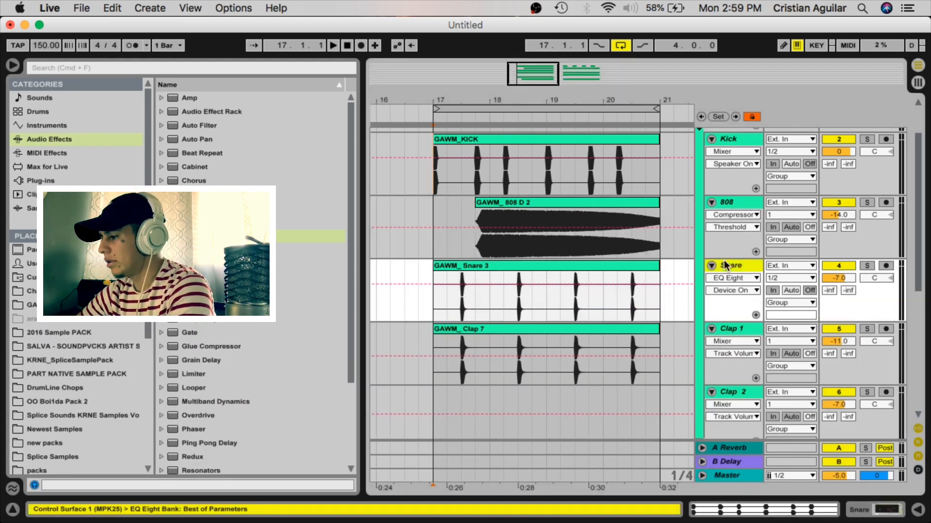
left_click(737, 204)
left_click(848, 504)
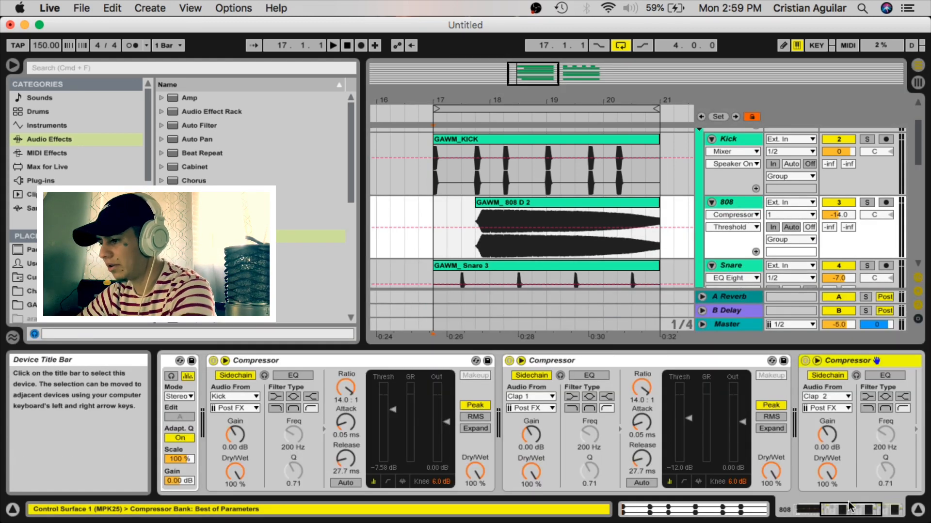
scroll(640, 469, "left", 7)
scroll(640, 470, "right", 6)
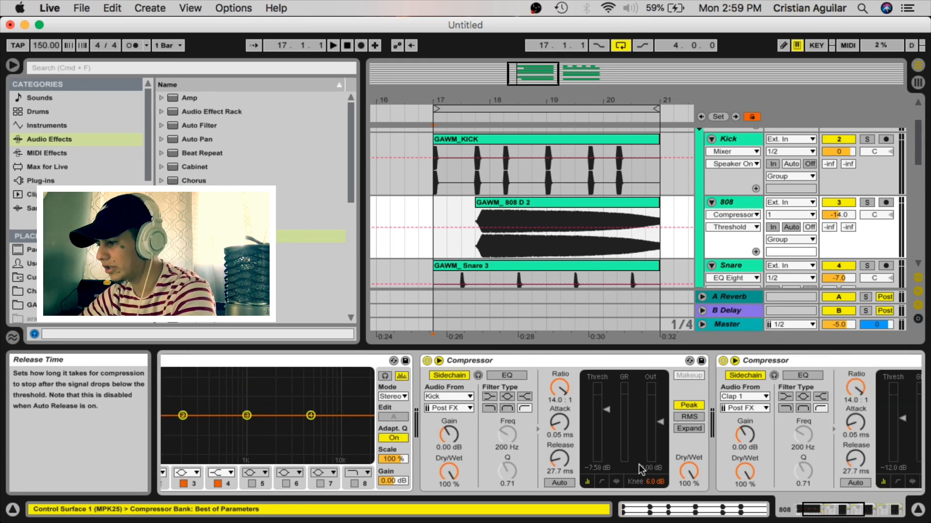
scroll(638, 470, "left", 6)
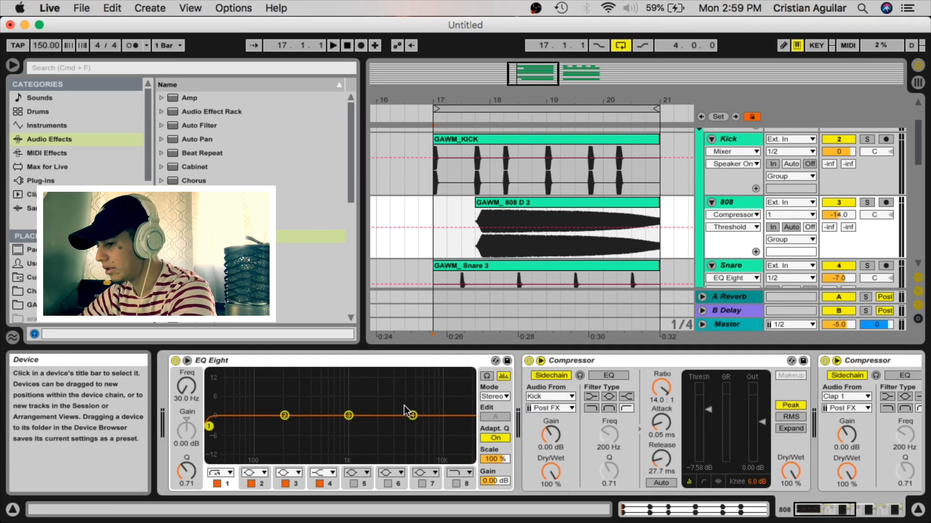
left_click(918, 509)
Step: Select the Snare track at bar 17 and show its EQ Eight to examine the filter curve
scroll(590, 369, "down", 4)
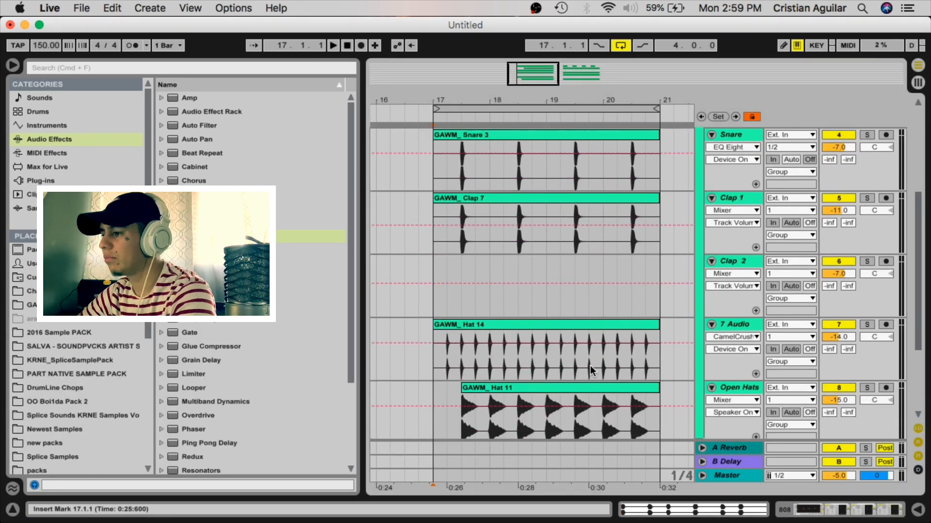
scroll(487, 290, "up", 2)
left_click(446, 247)
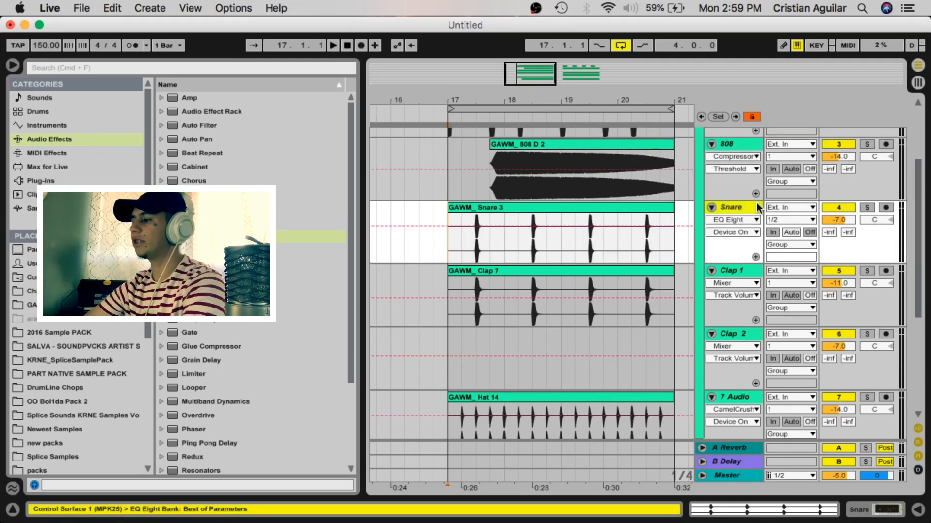
left_click(867, 515)
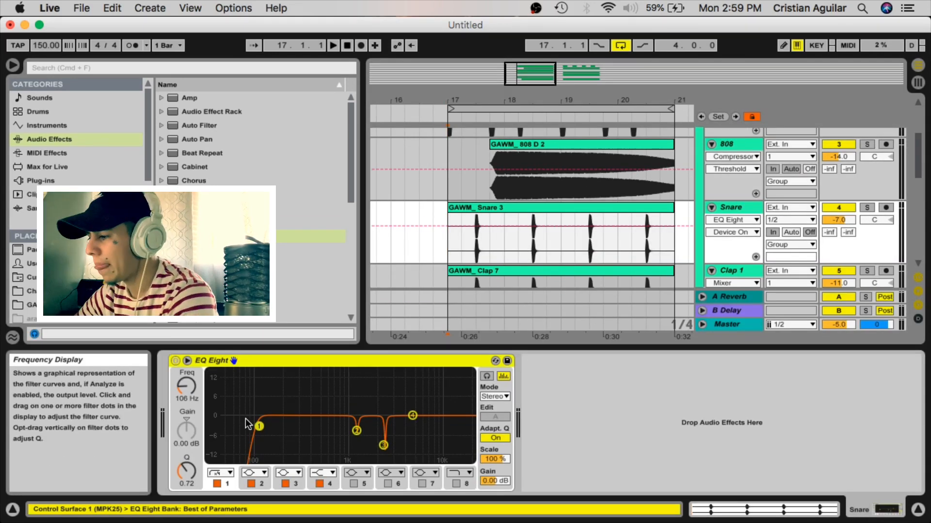
Step: Solo and play the Snare track from bar 17, stop, fold its EQ Eight, and hide the chain
left_click(867, 208)
key("space")
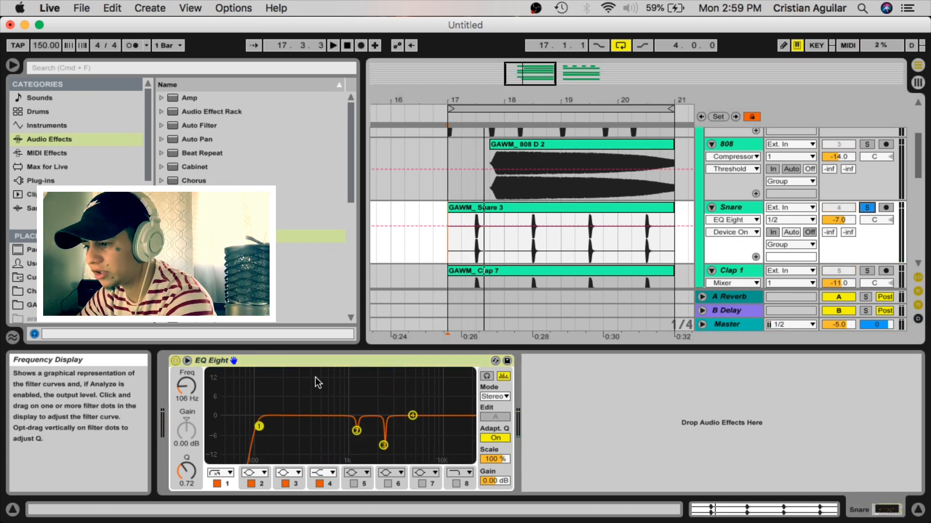
double_click(296, 361)
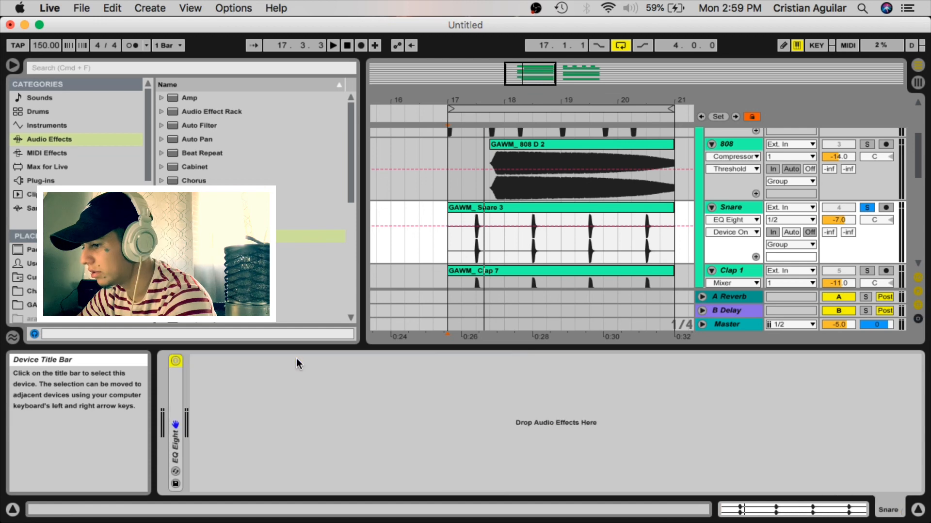
left_click(916, 510)
Step: Solo Clap 1, show its effect chain, and play it from bar 17 to examine its EQ Eight curve
left_click(453, 267)
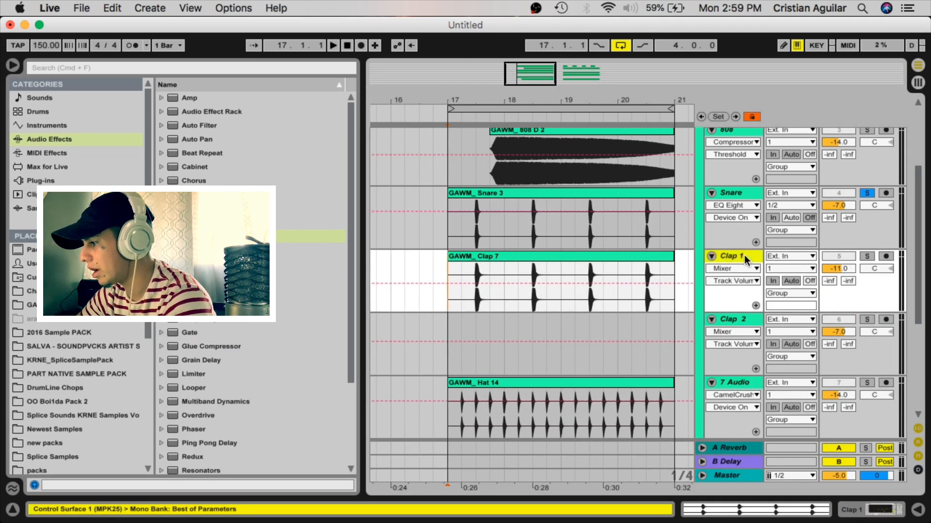
left_click(883, 511)
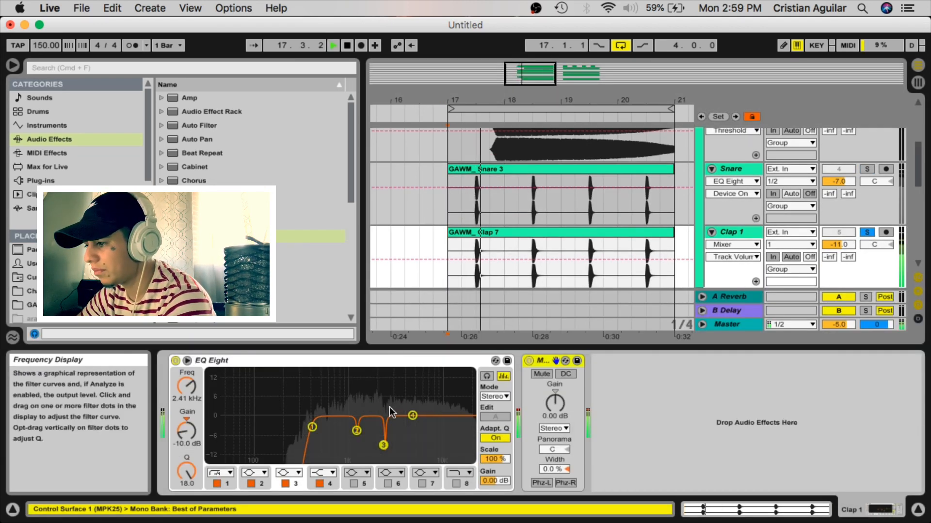
key("space")
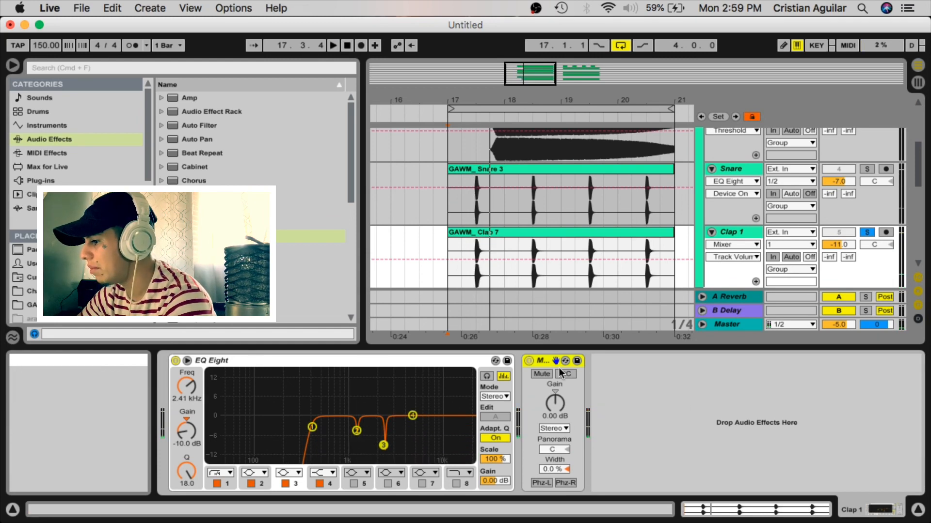
Step: Switch Clap 1's Mono device off and back on, and hide the effect chain
left_click(529, 362)
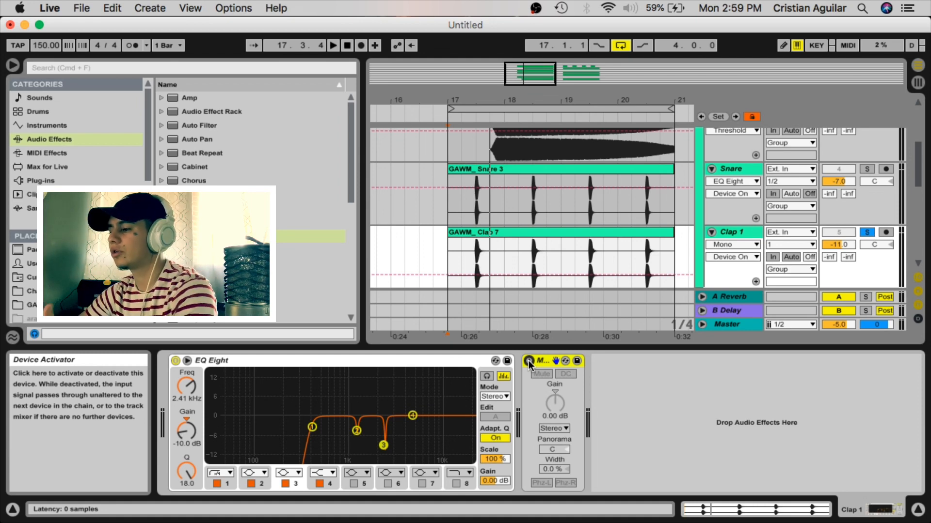
left_click(529, 362)
left_click(919, 510)
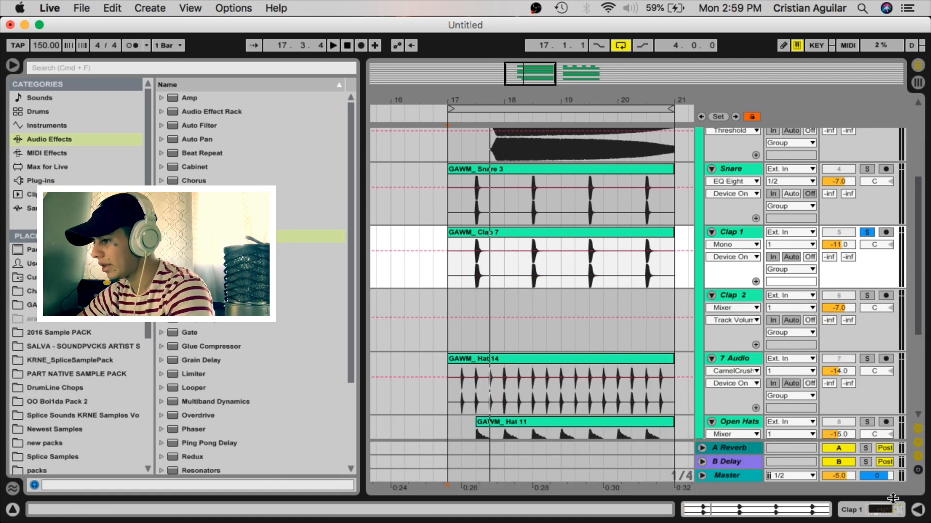
Step: Show the 7 Audio track's effect chain, open the CamelCrusher plug-in window to check its patch, and close it
scroll(727, 242, "down", 5)
left_click(727, 194)
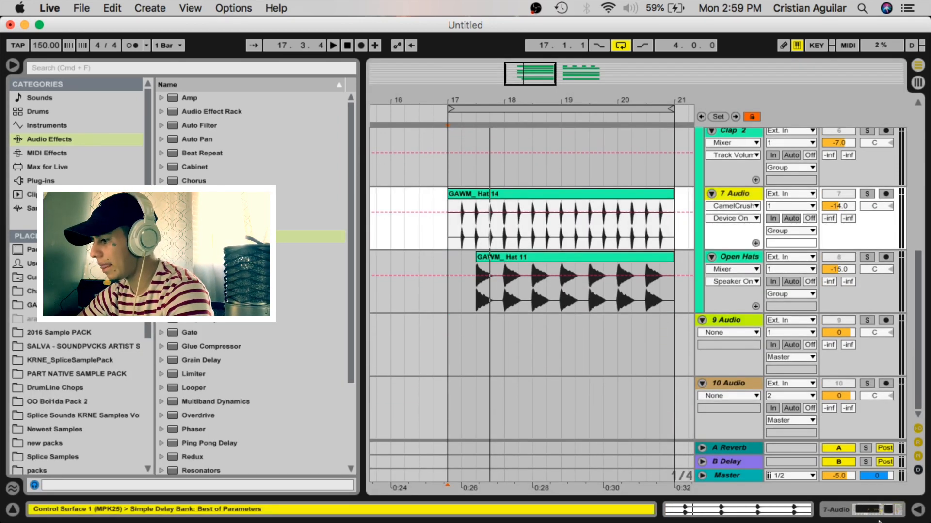
left_click(917, 510)
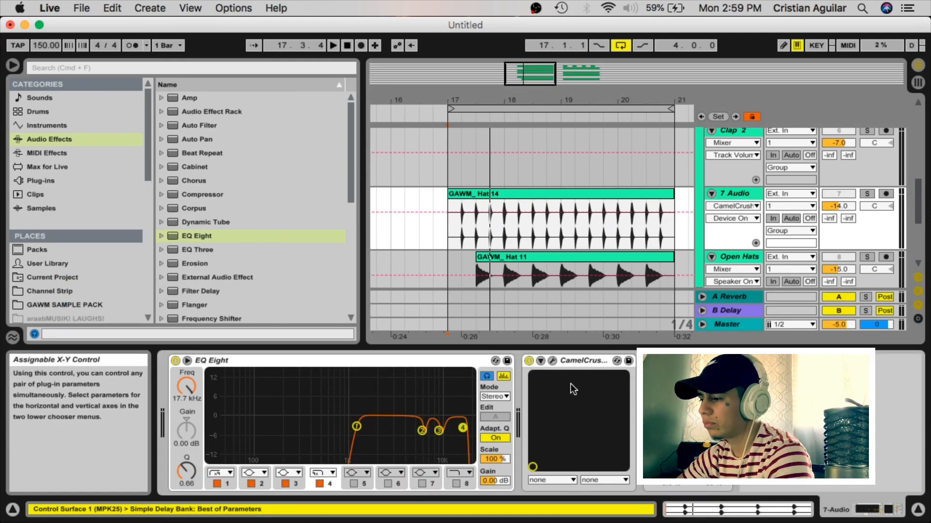
left_click(553, 360)
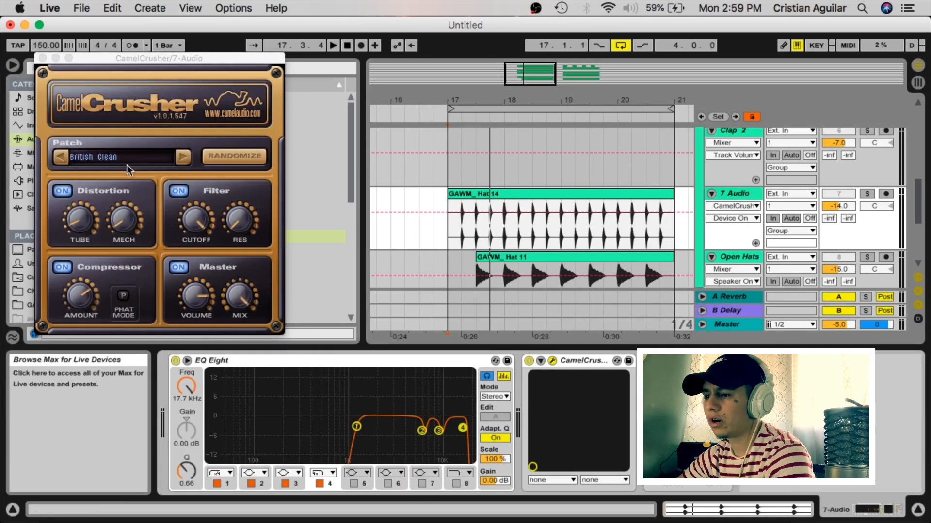
left_click(42, 58)
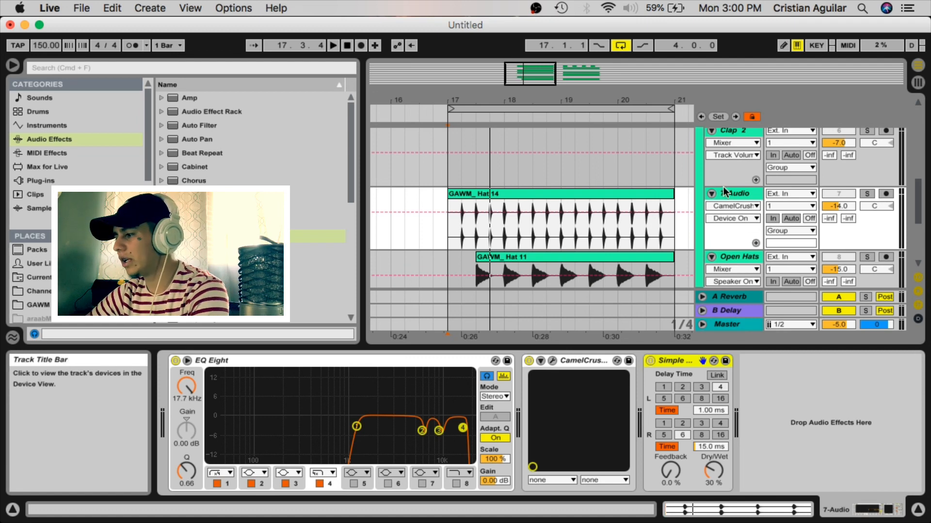
Step: Unfold CamelCrusher and Simple Delay in the Open Hats effect chain, and open the CamelCrusher plug-in window to check its patch
left_click(576, 193)
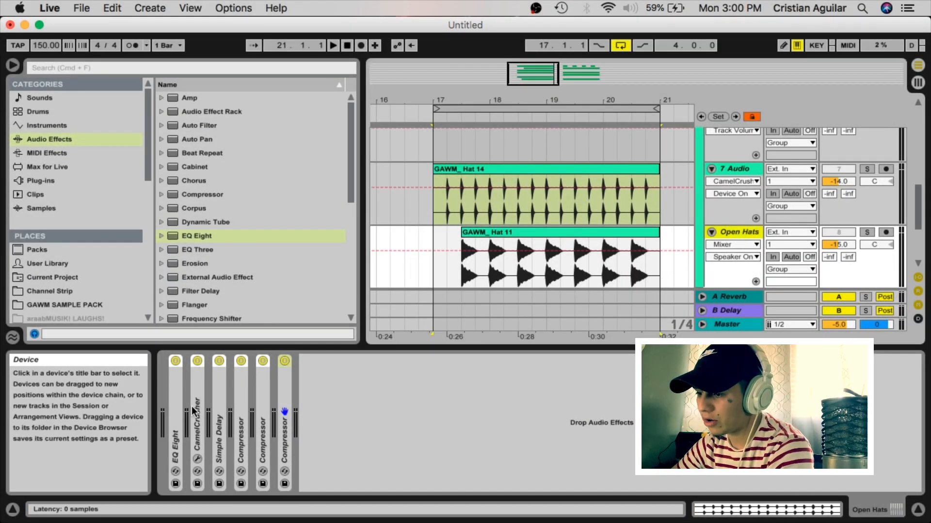
double_click(193, 411)
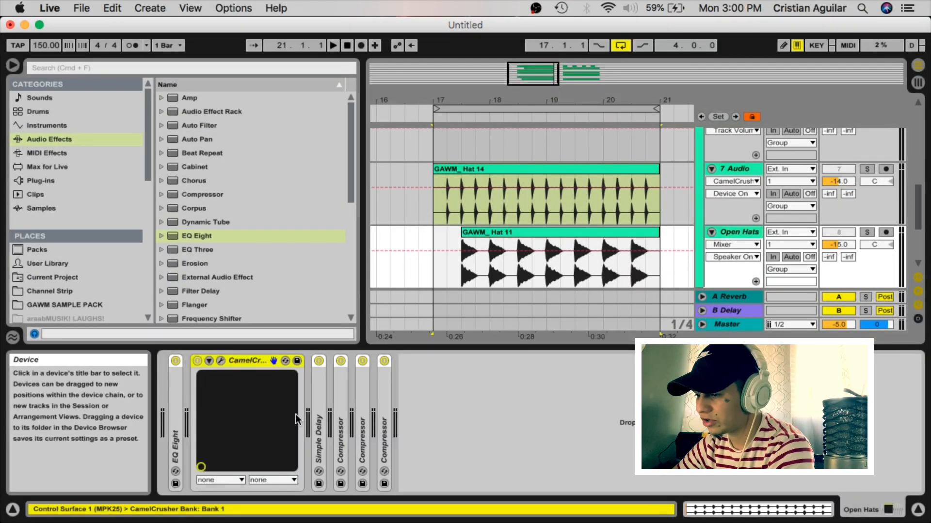
double_click(321, 399)
left_click(221, 360)
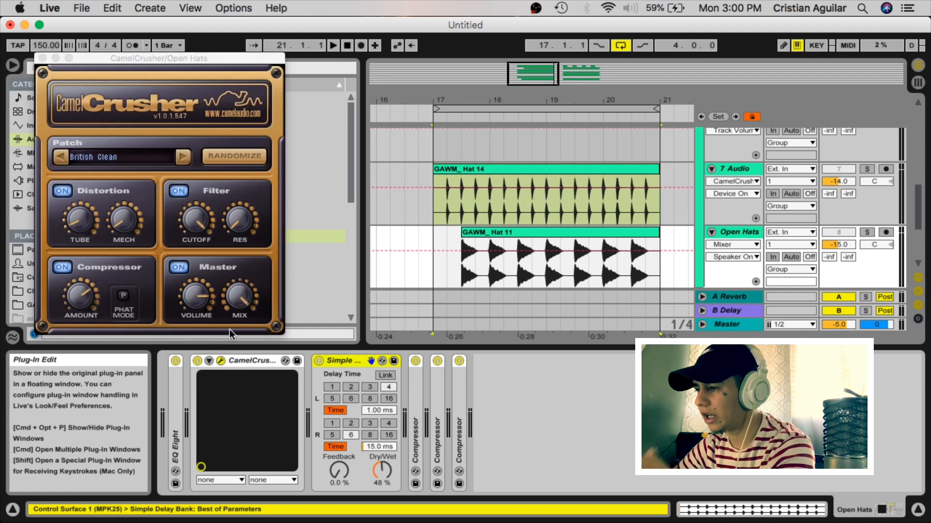
Step: Close the CamelCrusher window and set the Dry/Wet of the Open Hats track's Simple Delay to 50%
left_click(43, 58)
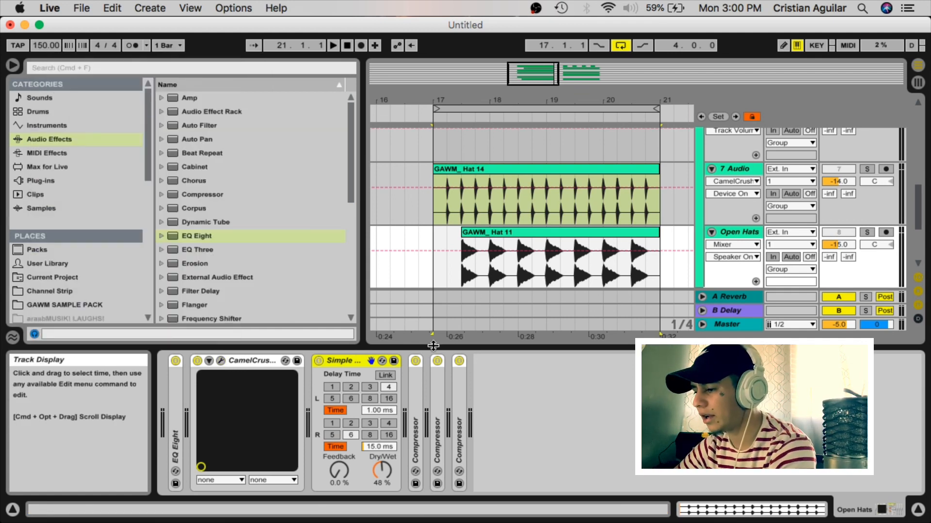
left_click(380, 470)
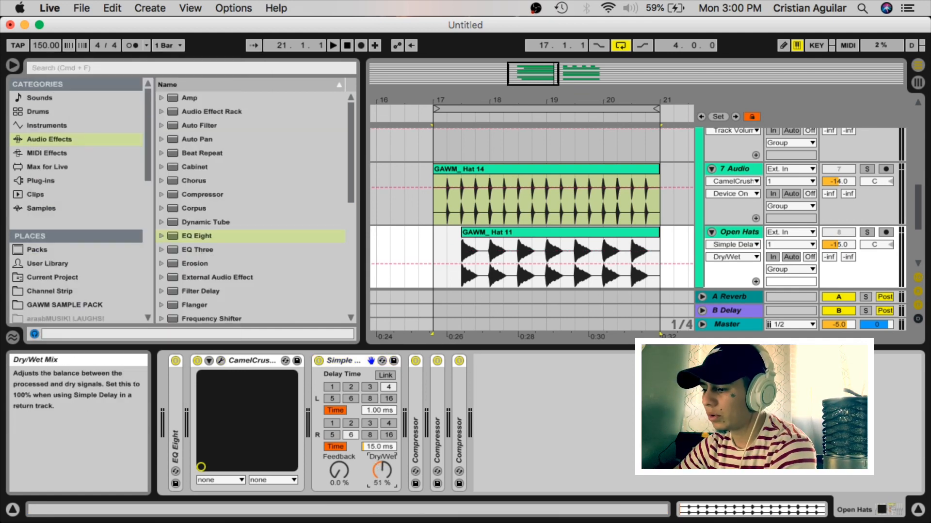
left_click_drag(382, 470, 382, 471)
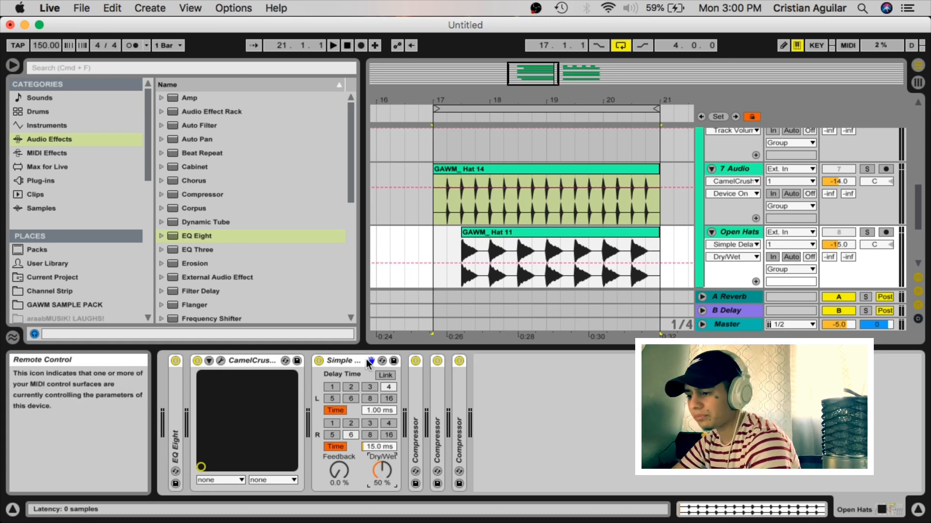
Step: Unfold the three Compressors on the Open Hats track to examine their sidechain sources and settings
double_click(418, 394)
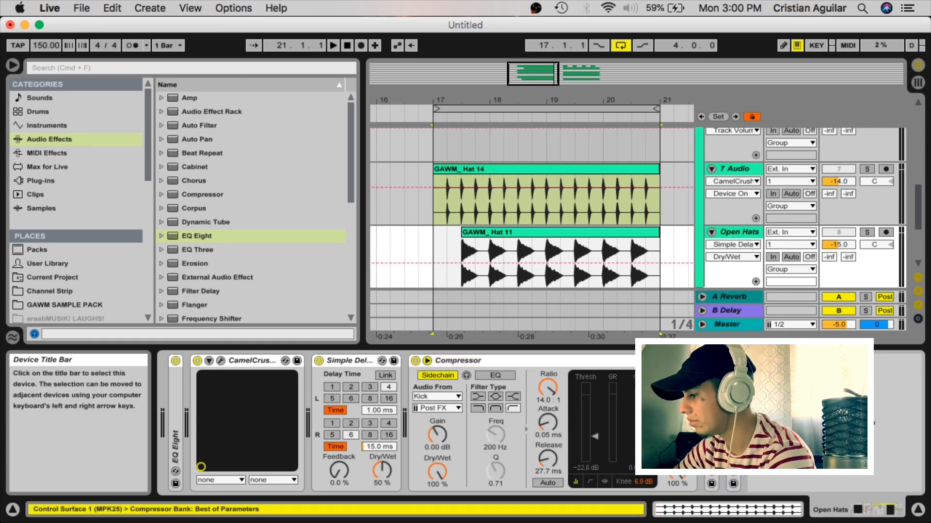
double_click(711, 407)
scroll(845, 412, "right", 5)
double_click(842, 412)
scroll(842, 412, "left", 5)
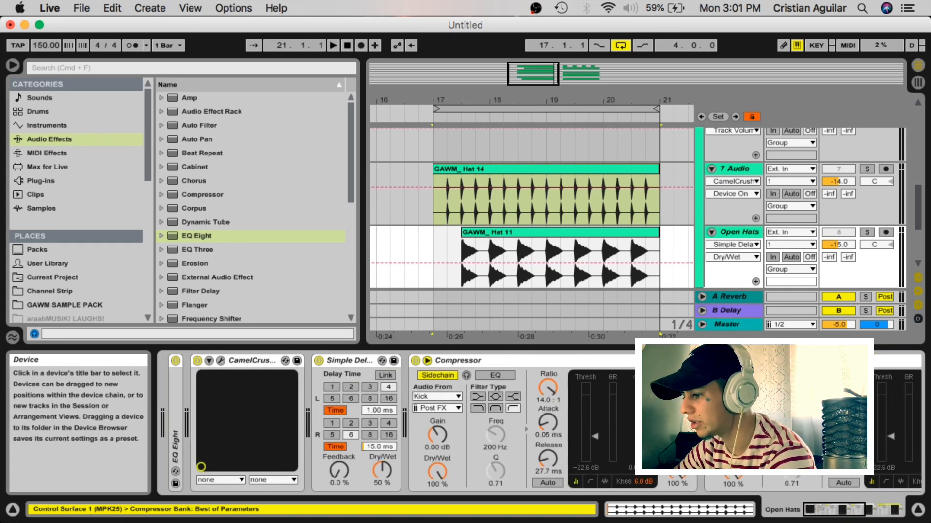
Step: Fold CamelCrusher, Simple Delay and all three Compressors in the Open Hats effect chain
double_click(228, 361)
double_click(235, 359)
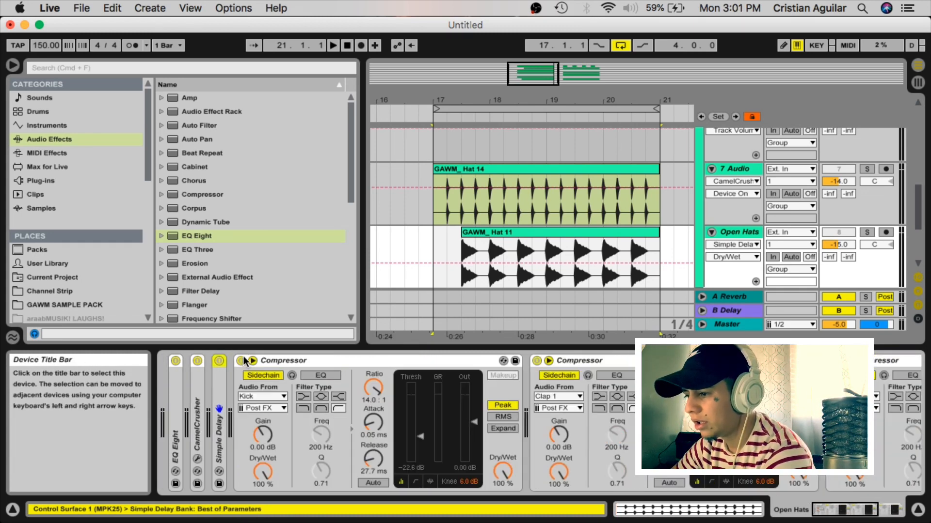
double_click(245, 361)
double_click(286, 359)
double_click(312, 359)
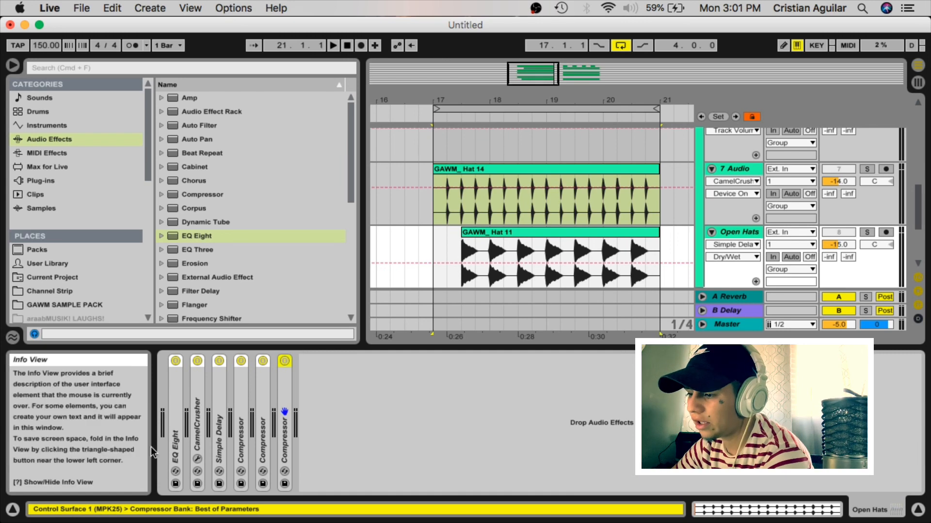
Step: Solo Open Hats and play it from 17.3 to examine its EQ Eight curve, stop, fold the device, and hide the chain
double_click(176, 387)
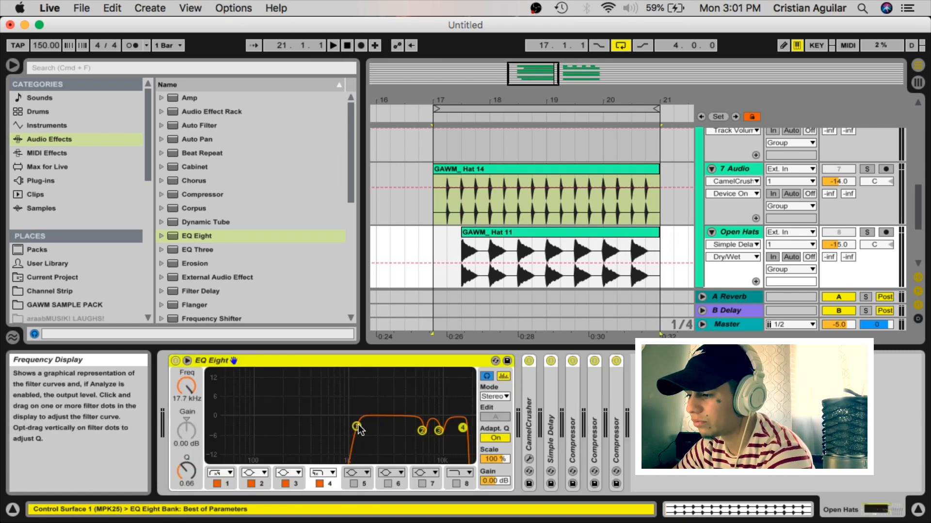
key("space")
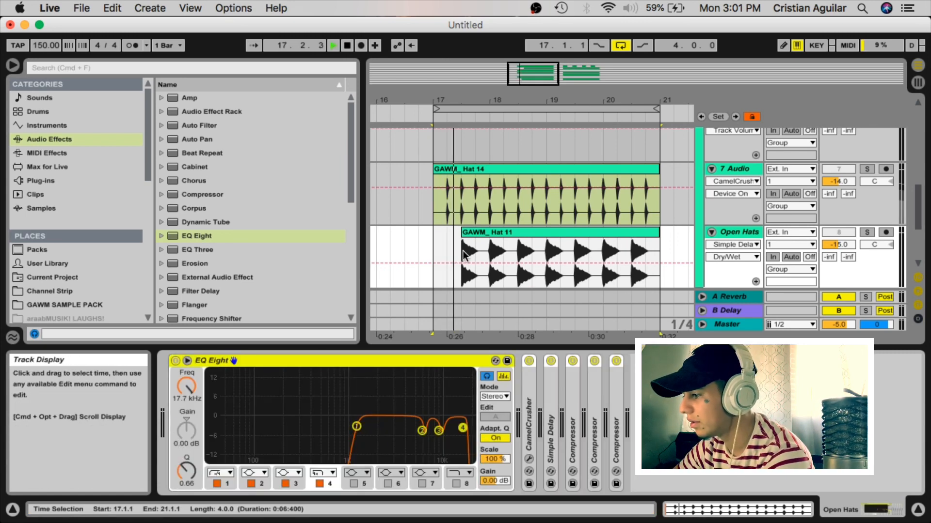
left_click(462, 252)
left_click(867, 233)
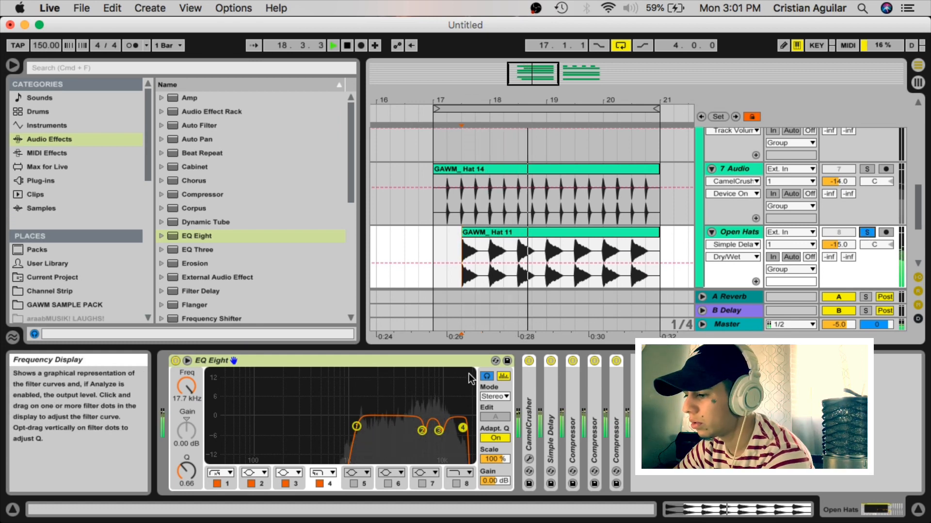
key("space")
left_click(207, 360)
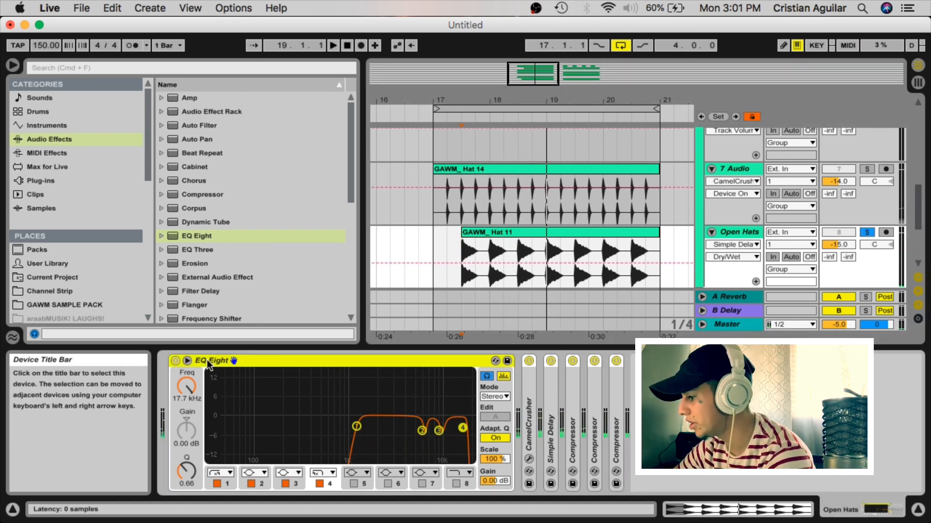
double_click(207, 360)
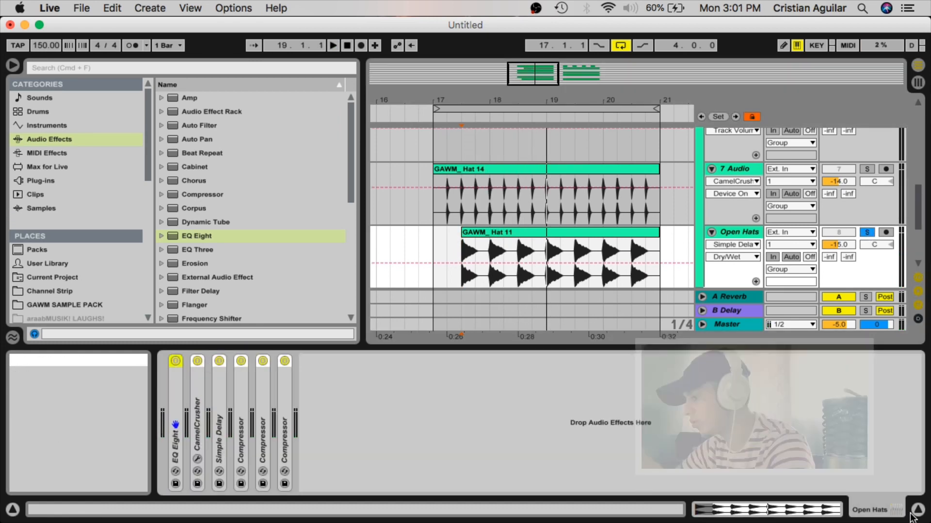
left_click(917, 510)
Step: Select the Kick track, show its effect chain to check for devices, and hide it
scroll(628, 391, "up", 5)
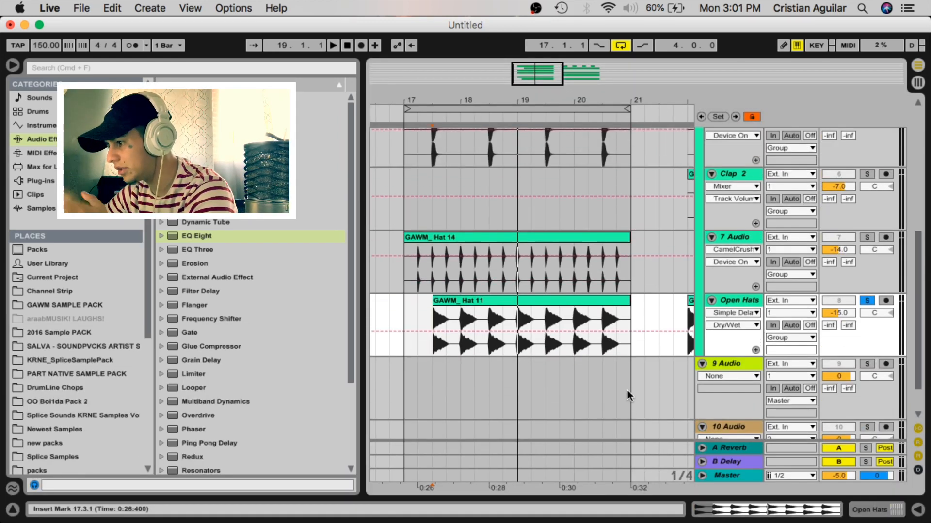
scroll(627, 391, "up", 5)
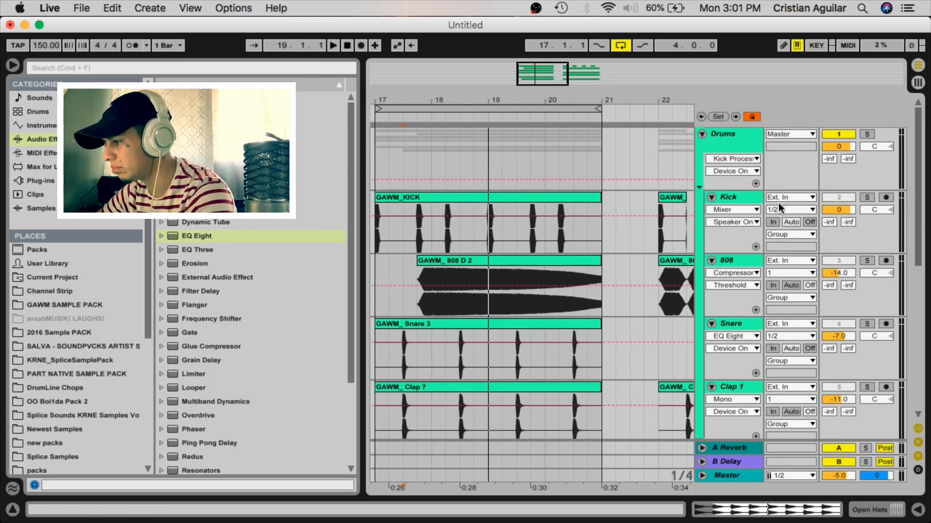
left_click(747, 200)
left_click(892, 510)
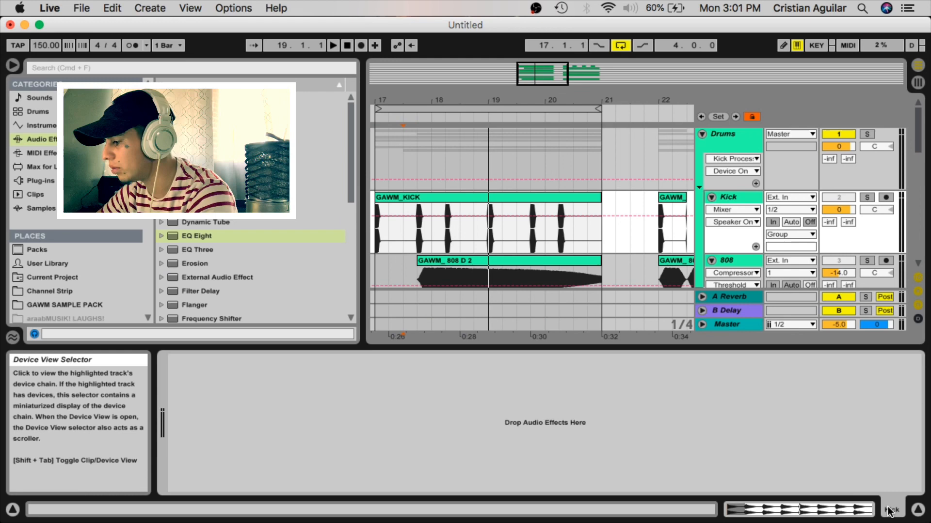
left_click(917, 510)
Step: Show the Drums group's Kick Processing rack in its effect chain, and hide the chain
scroll(556, 334, "right", 2)
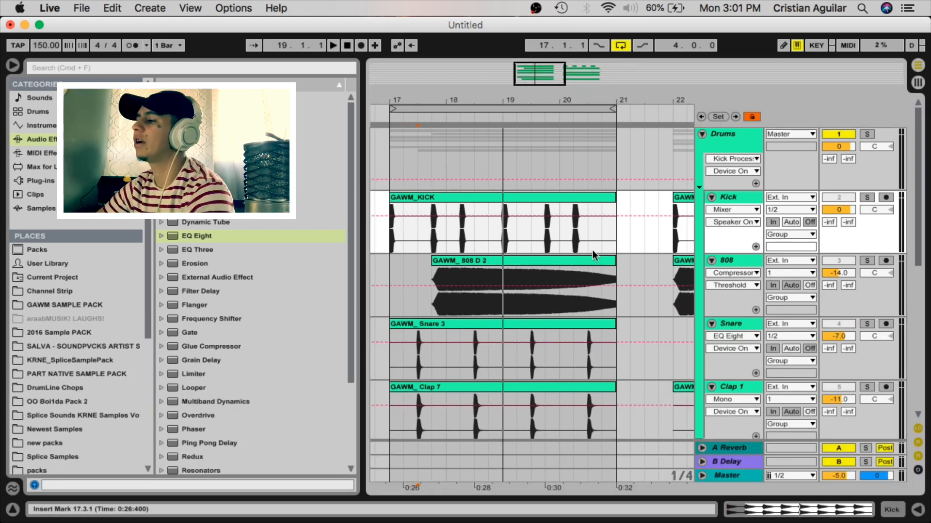
scroll(592, 251, "right", 2)
left_click(747, 147)
left_click(878, 510)
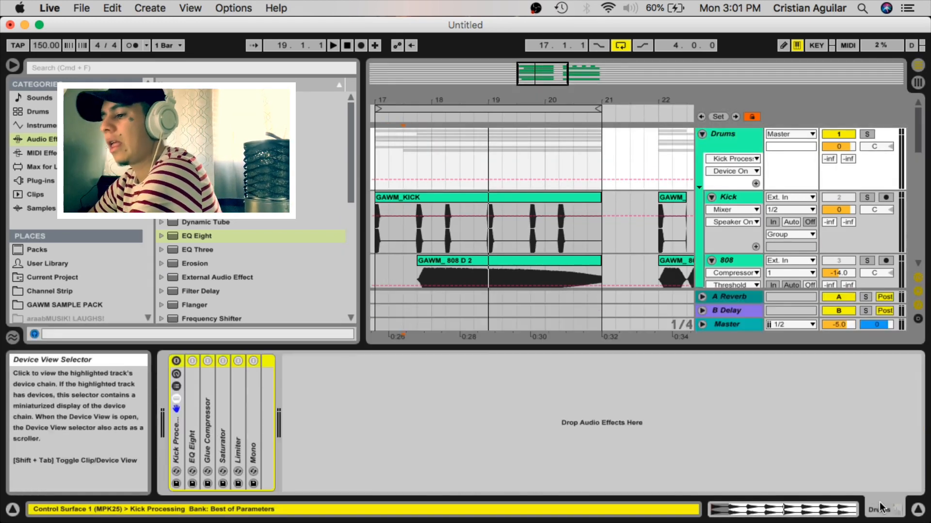
left_click(917, 510)
Step: Look over the clips of both drum patterns, and show and hide the Drums group's effect chain again
scroll(566, 262, "down", 2)
scroll(566, 262, "left", 4)
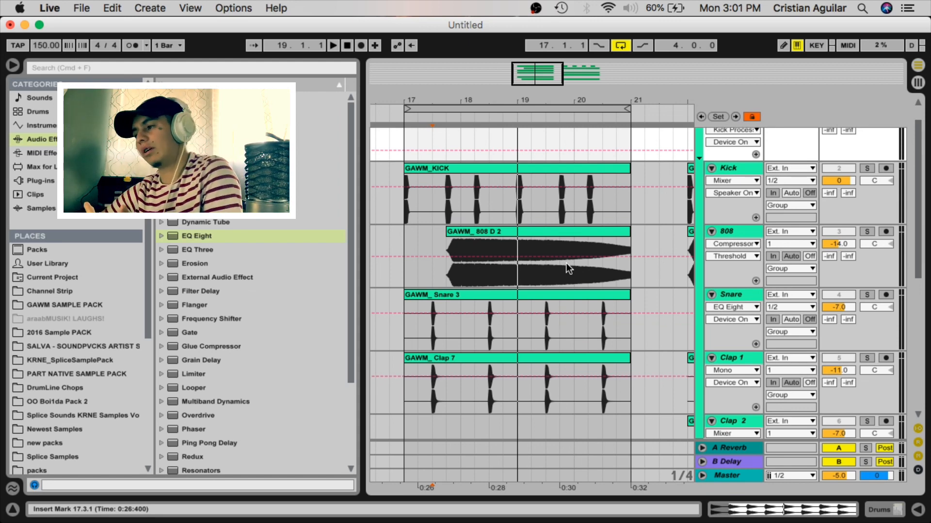
scroll(566, 263, "right", 3)
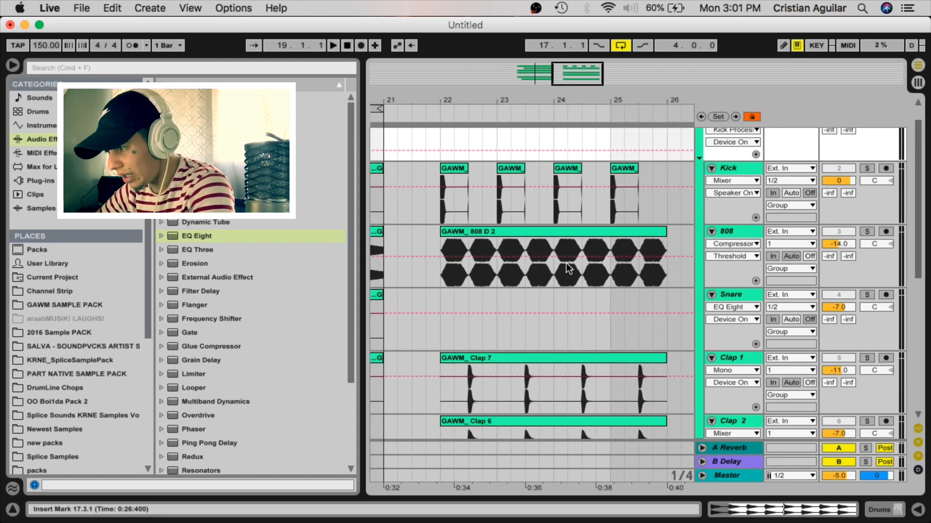
scroll(565, 263, "left", 2)
scroll(450, 265, "down", 5)
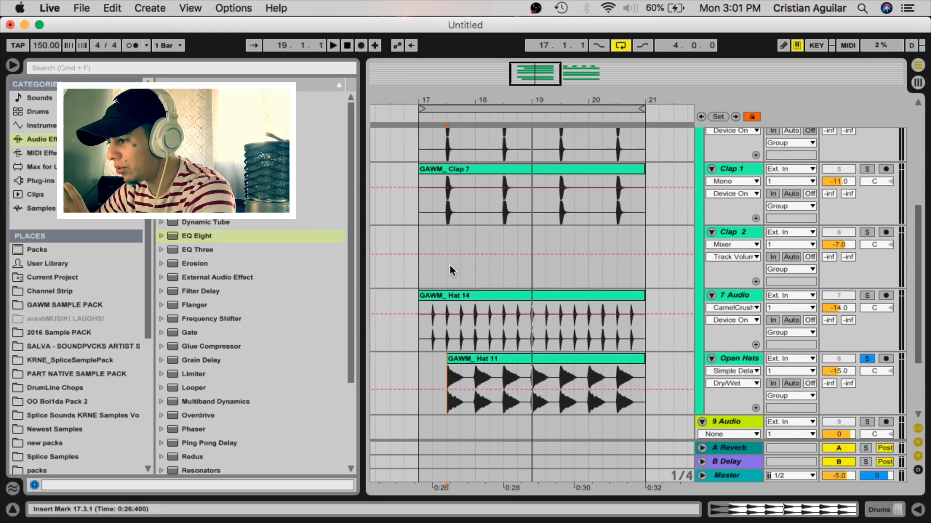
scroll(450, 272, "up", 5)
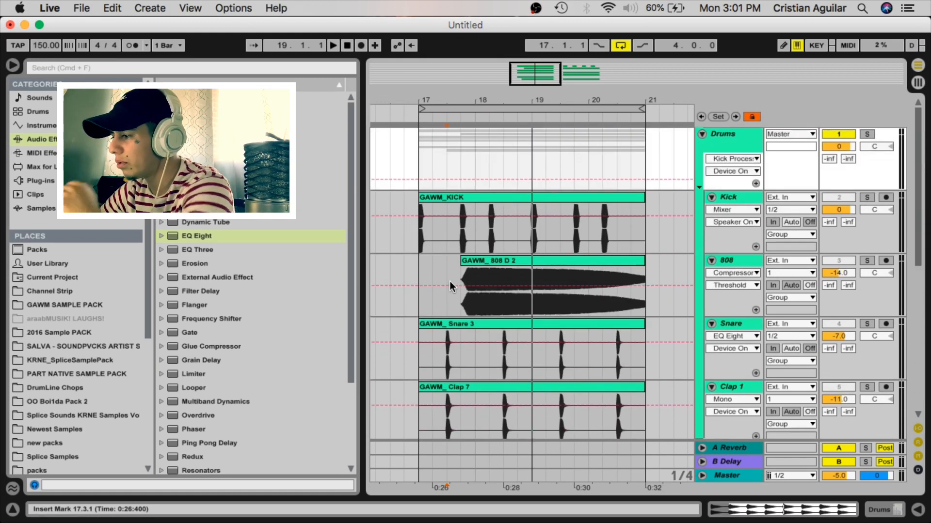
left_click(726, 136)
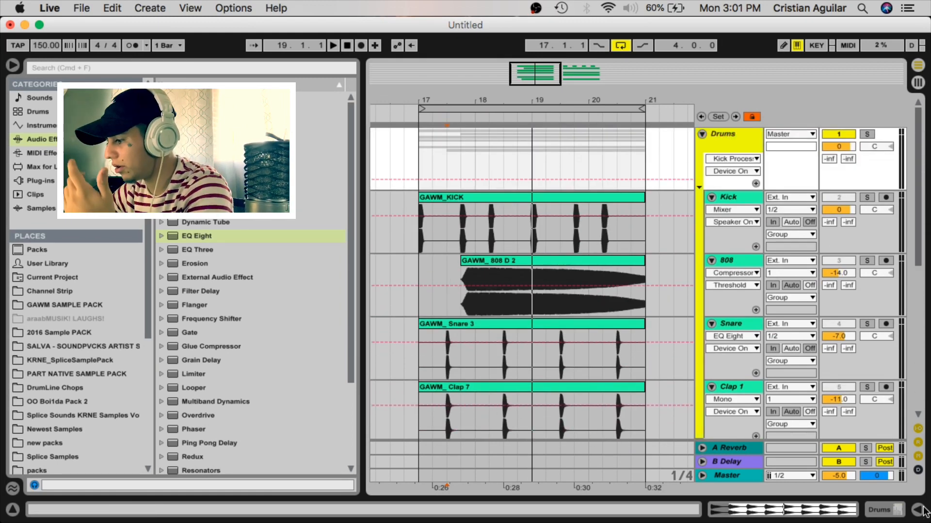
left_click(896, 513)
left_click(917, 510)
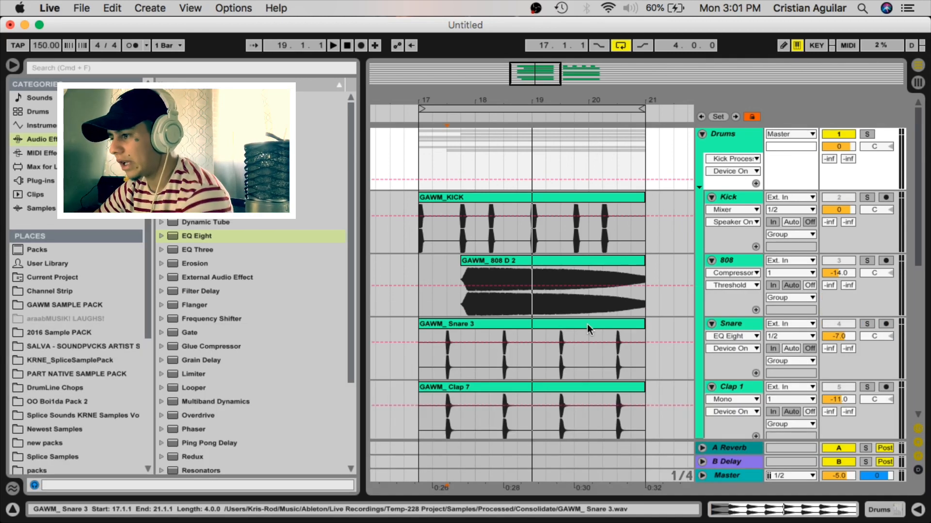
Step: Split the first pattern's GAWM_KICK clip at 17.2, 17.4 and 18.1, and delete the section between 17.2 and 17.4
scroll(586, 324, "right", 5)
scroll(543, 307, "left", 5)
scroll(543, 307, "down", 2)
left_click(440, 168)
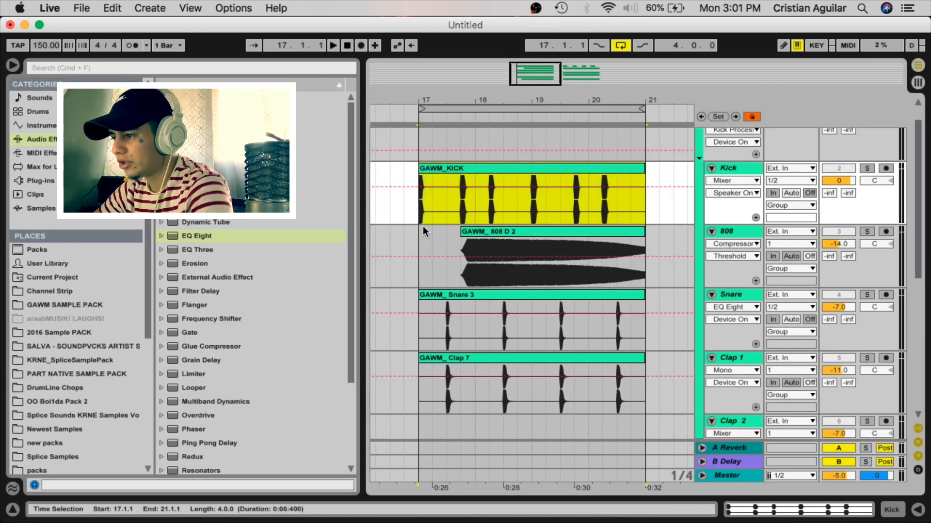
left_click(429, 218)
key("super+e")
left_click(480, 196)
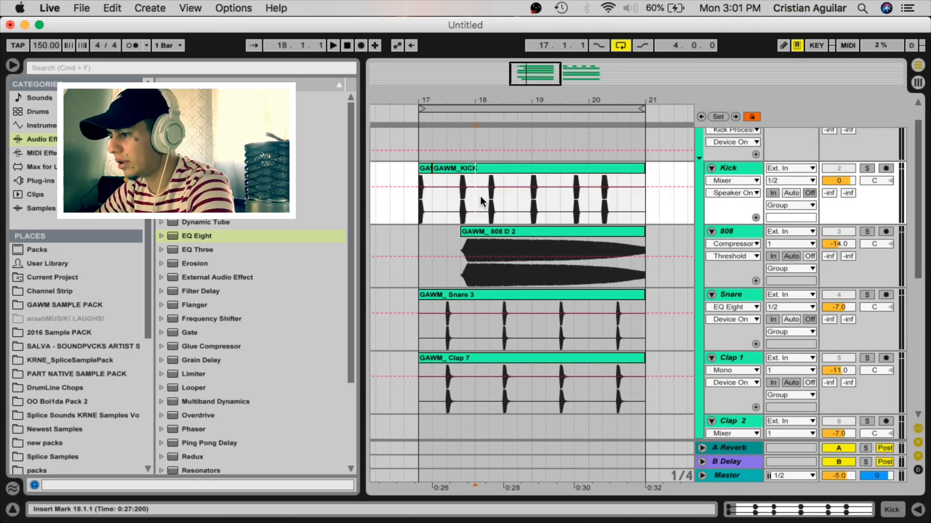
key("super+e")
left_click(464, 193)
key("super+e")
left_click(453, 169)
key("Delete")
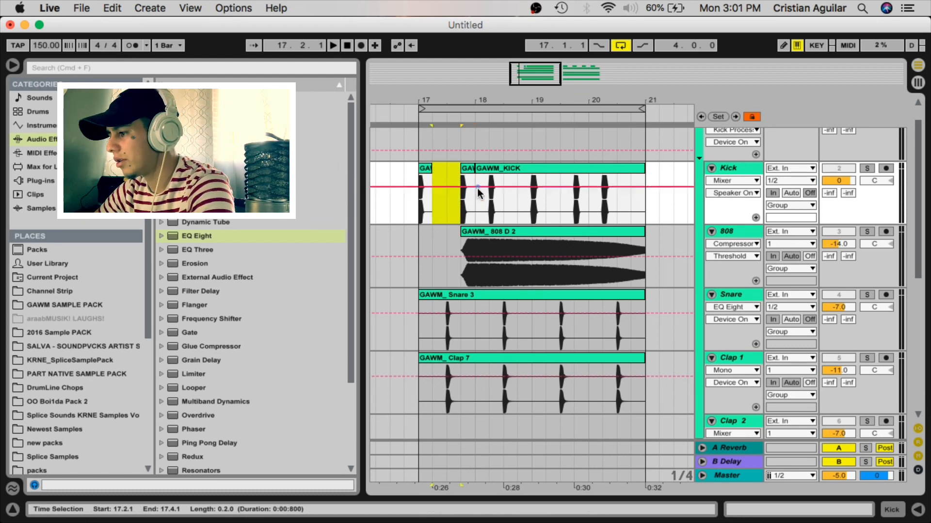
Step: Cut away the remaining gaps after the kick hits through bar 21, leaving six short kick clips
left_click_drag(487, 192, 656, 205)
key("Delete")
left_click(504, 199)
key("super+e")
key("Delete")
key("Delete")
key("Delete")
key("Delete")
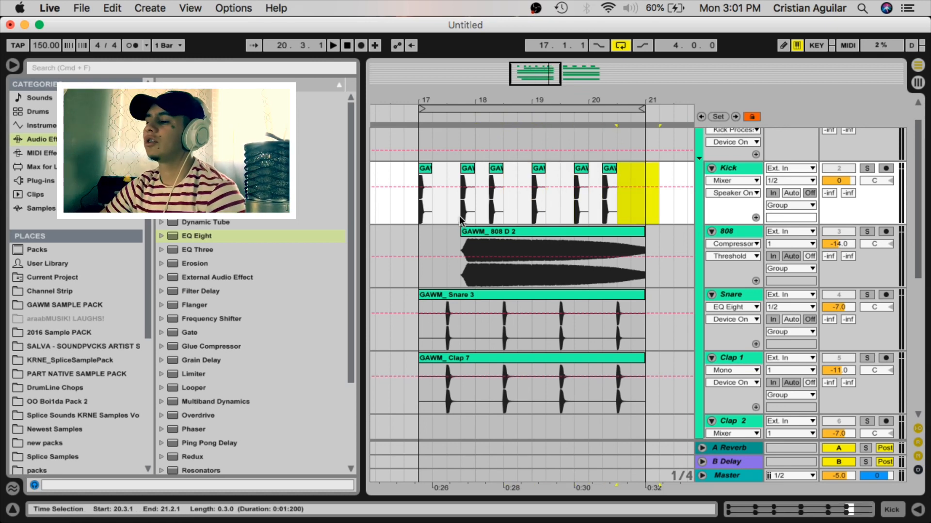
Step: Select the kick slices from bar 17, the Snare 3 clip, the Clap 7 clip and the Hat 14 track in turn
left_click(421, 199)
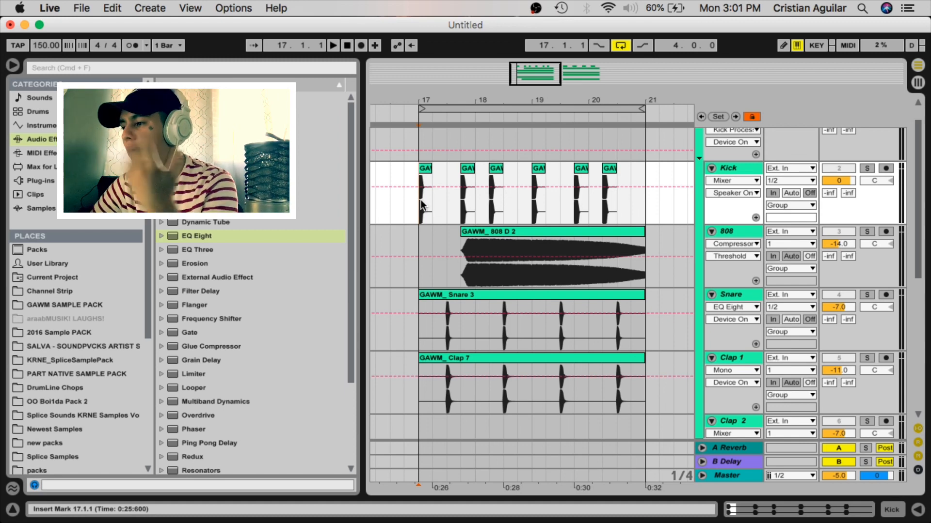
left_click_drag(421, 200, 624, 199)
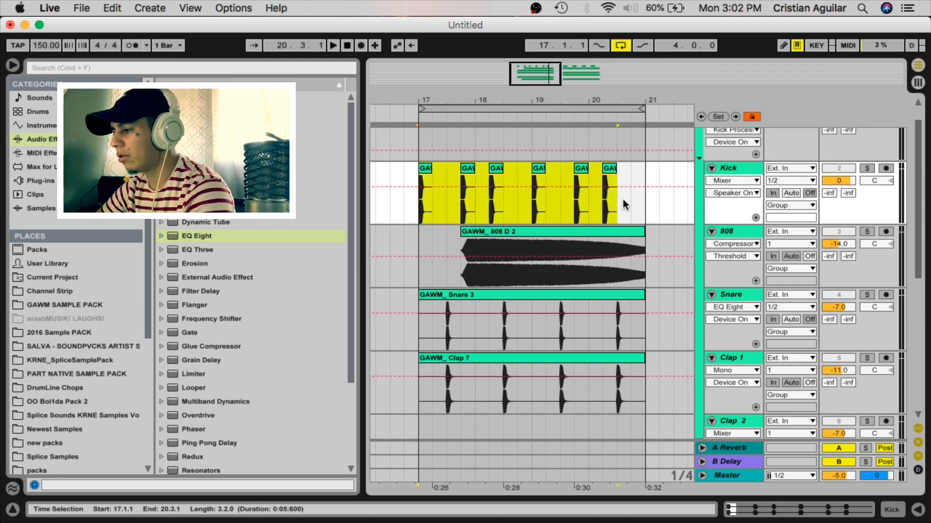
scroll(642, 204, "down", 5)
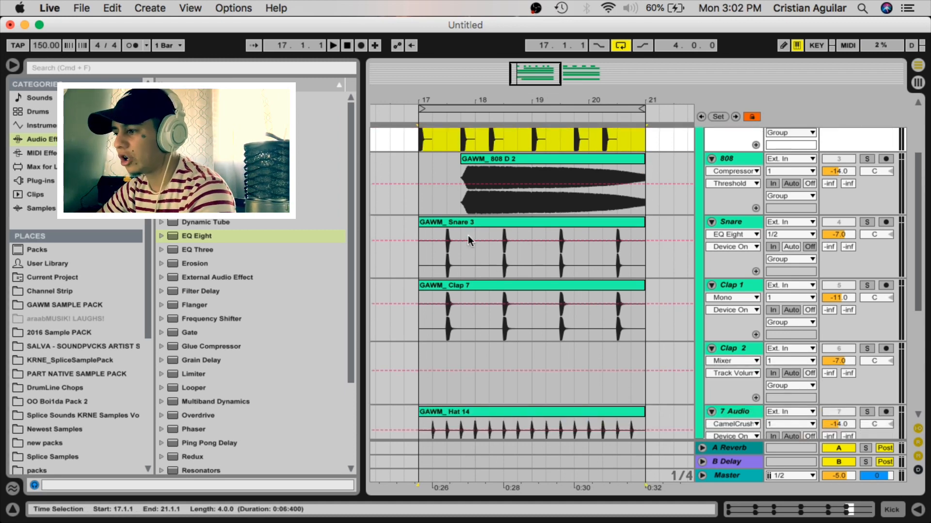
left_click(463, 223)
left_click(465, 285)
scroll(466, 286, "down", 10)
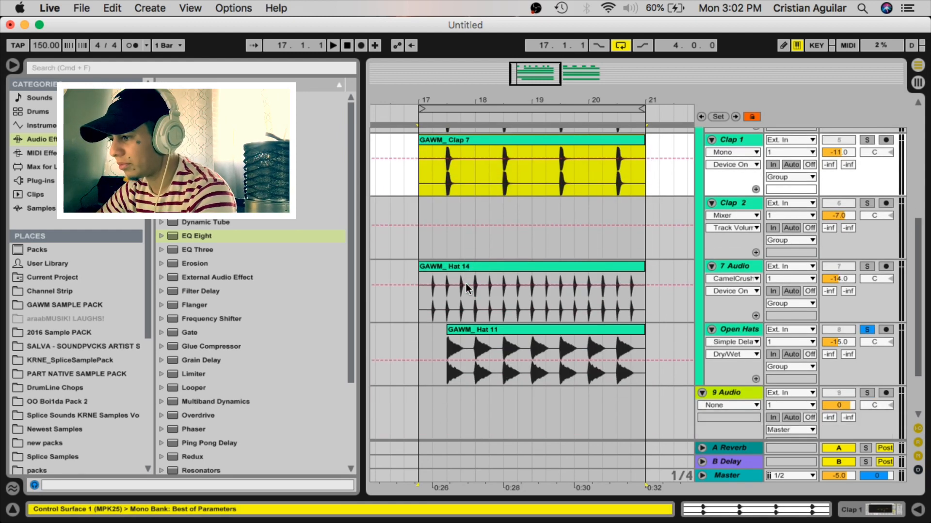
left_click(465, 283)
Step: Select the Kick track's time range from bar 17 to bar 21, covering all six kick slices
scroll(463, 286, "up", 15)
left_click_drag(425, 232, 662, 238)
scroll(662, 238, "right", 3)
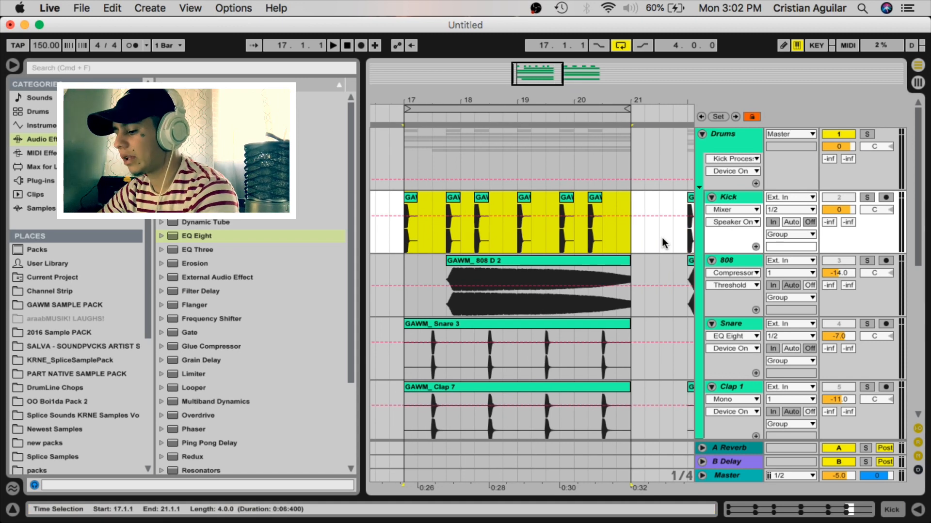
Step: Consolidate the six kick slices from bar 17 to 21 into one clip, and open its clip view at a reduced height
key("super+j")
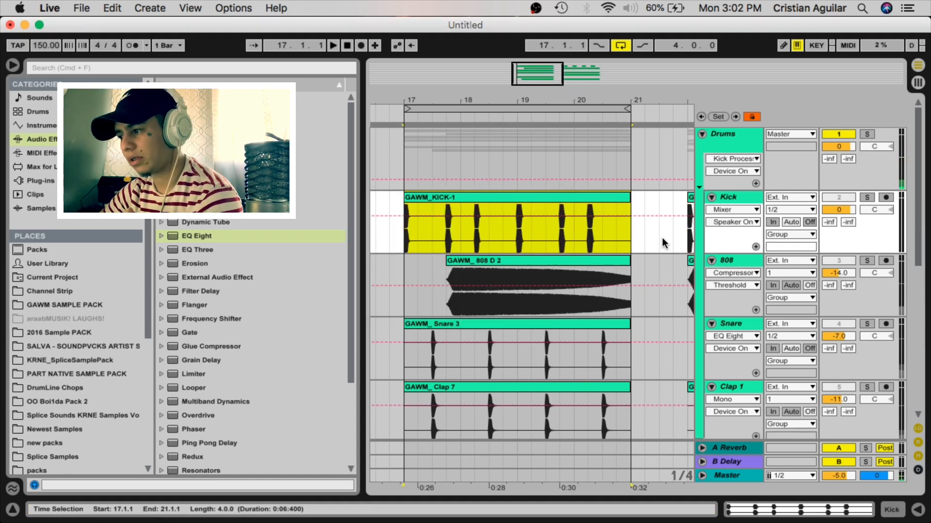
double_click(530, 199)
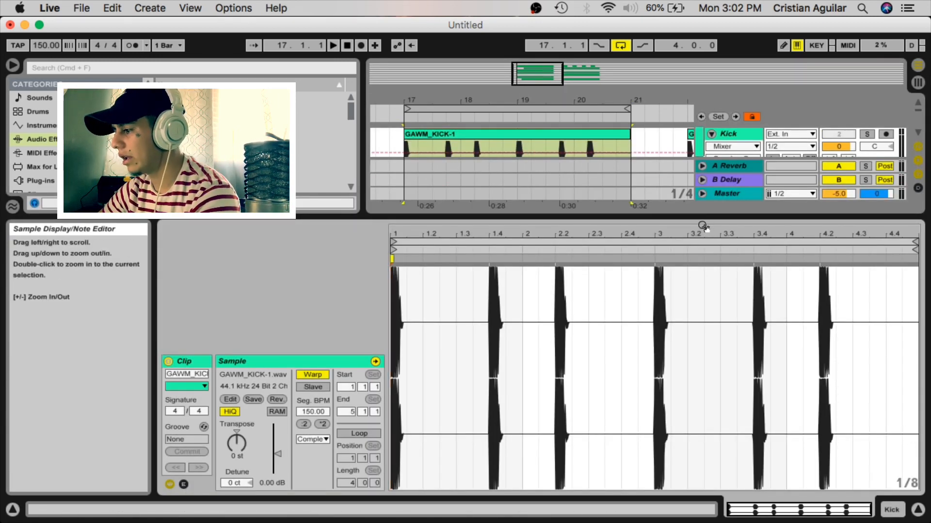
left_click_drag(702, 223, 701, 335)
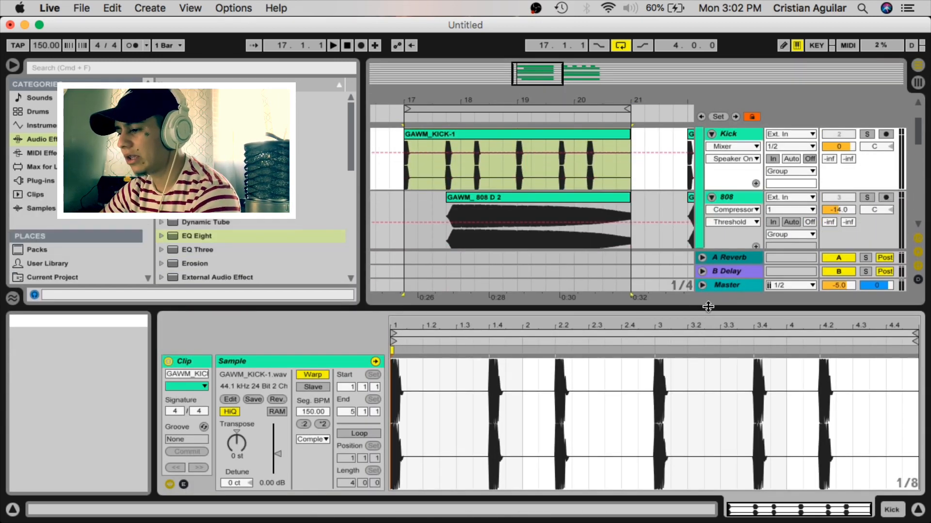
Step: Try the consolidated kick clip's gain at 4 dB, and then at -2 dB
left_click(269, 483)
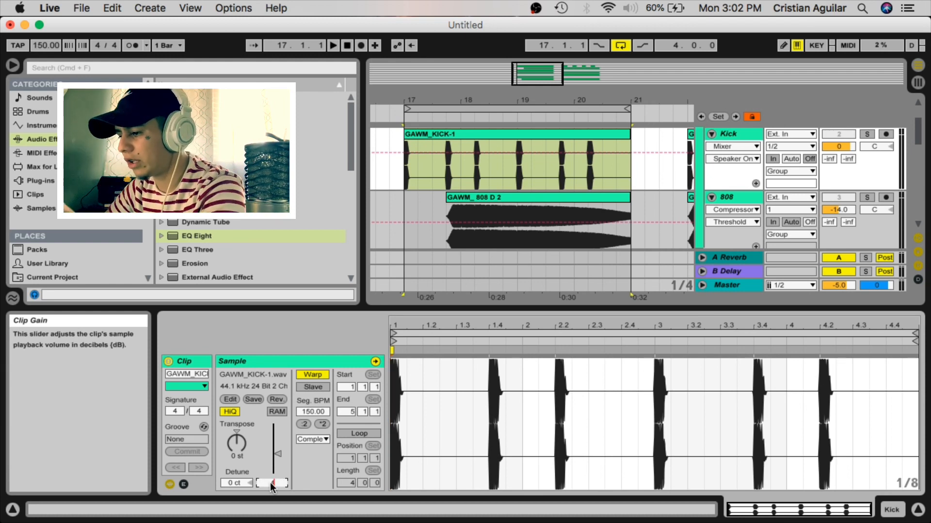
type("4")
key("Return")
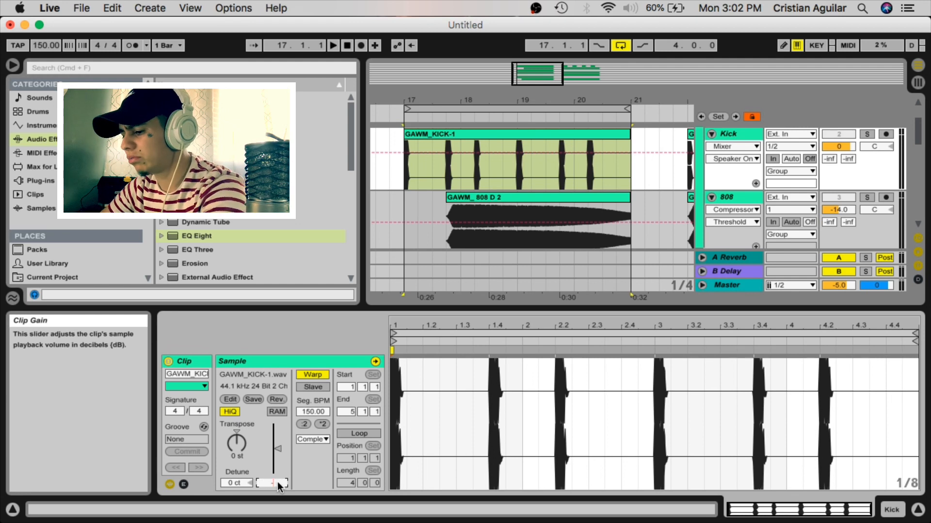
type("-2")
key("Return")
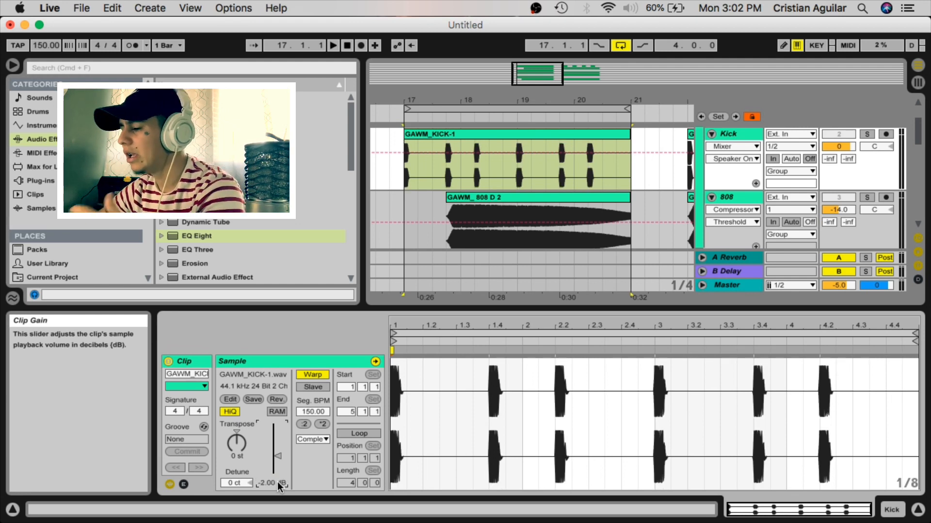
left_click(405, 177)
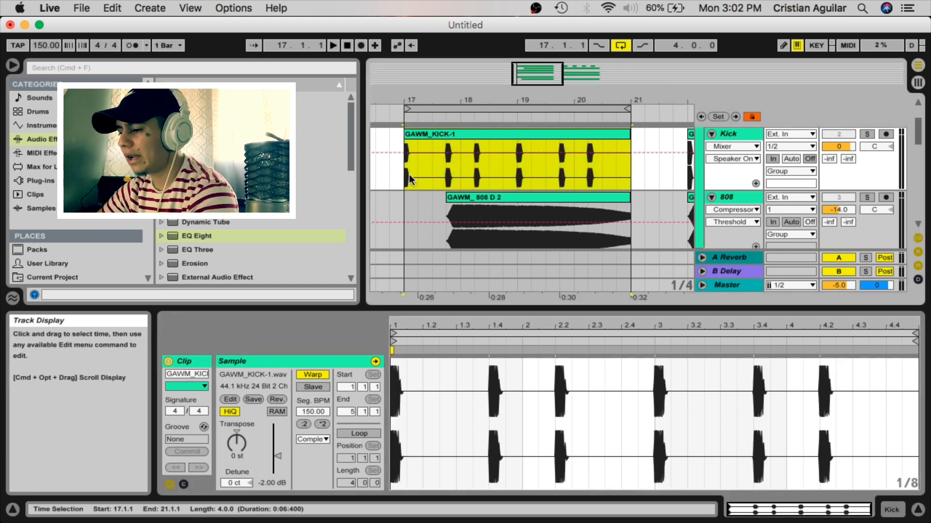
Step: Reset the consolidated kick clip's gain to 0 dB and hide the clip view
double_click(513, 134)
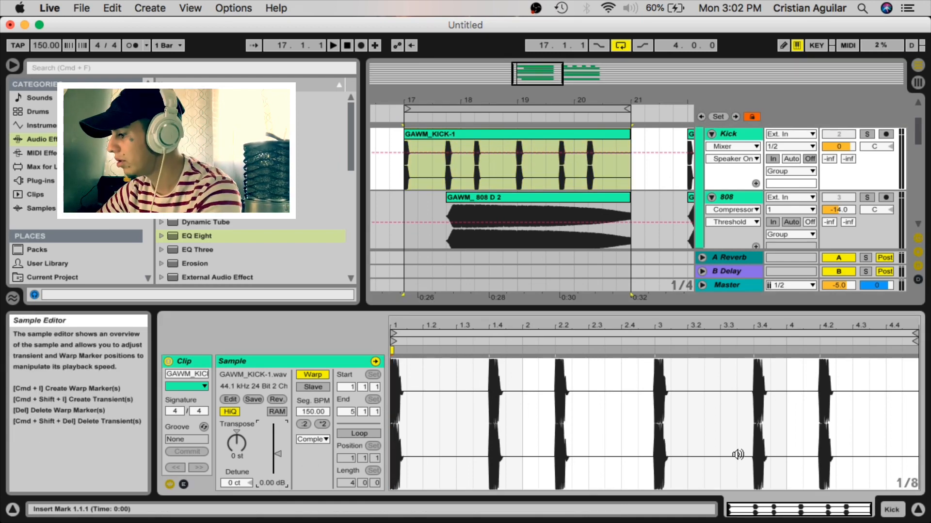
left_click(918, 509)
scroll(533, 243, "up", 2)
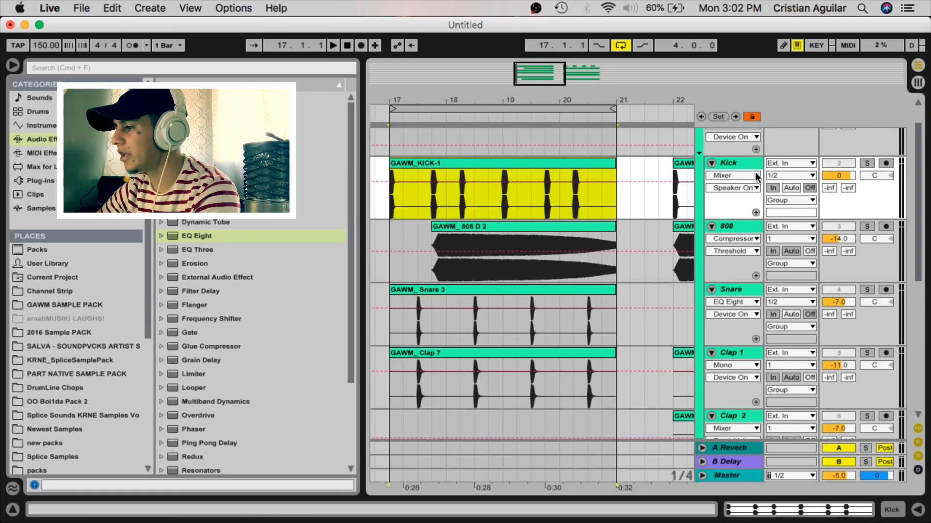
Step: Solo the Kick track and set the GAWM_KICK-1 clip's gain to -5 dB
left_click(393, 202)
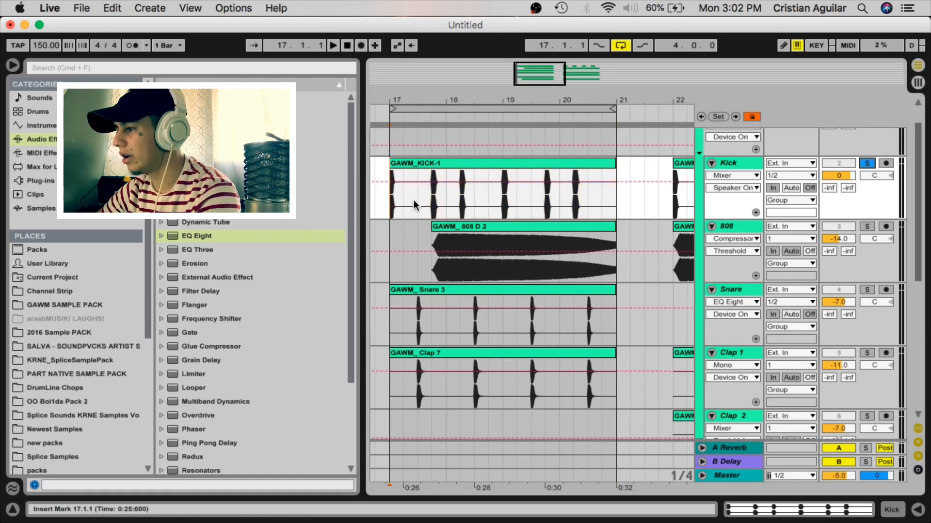
double_click(425, 168)
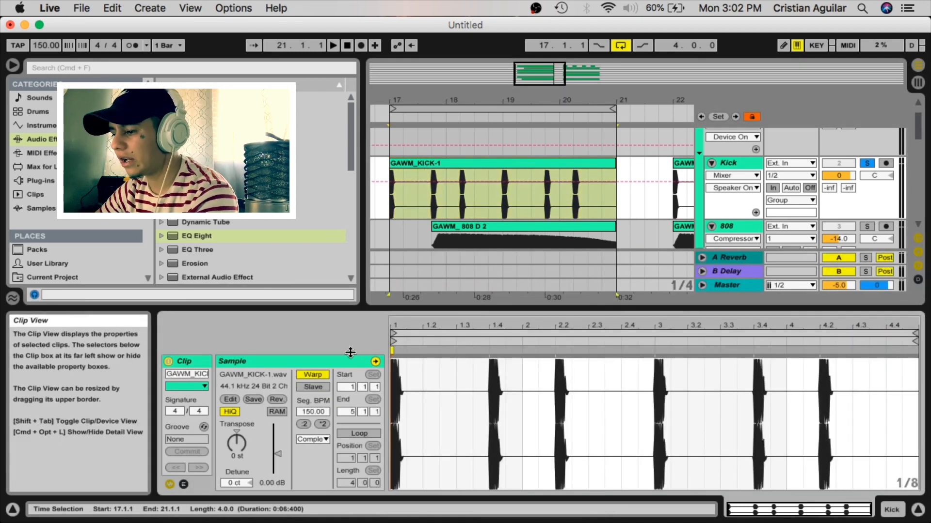
left_click(270, 484)
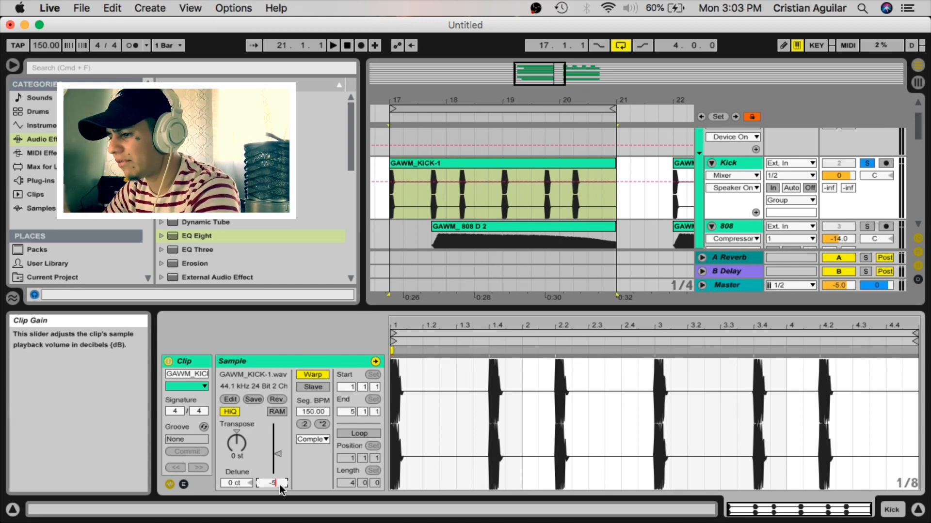
type("-5")
key("Return")
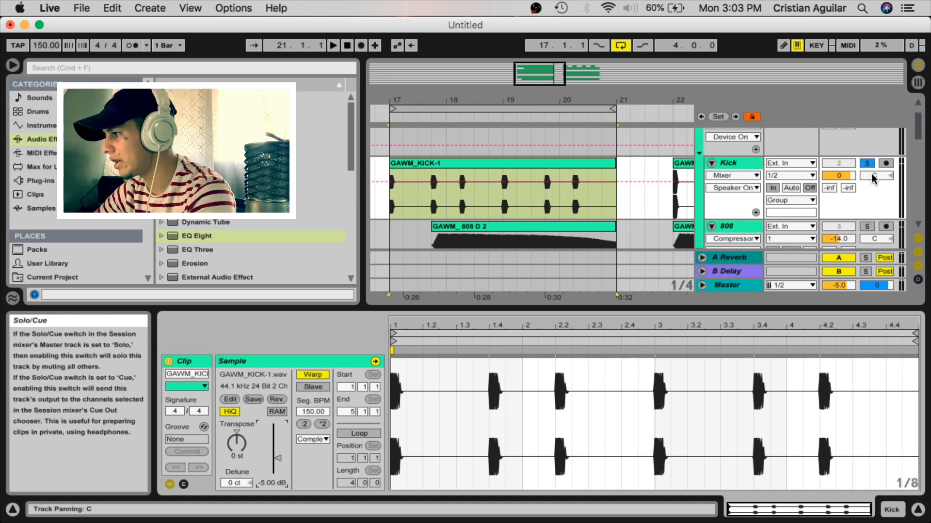
Step: Enlarge the session mixer's level meters and play the soloed kick with its track volume raised to 5.5 dB
key("space")
key("space")
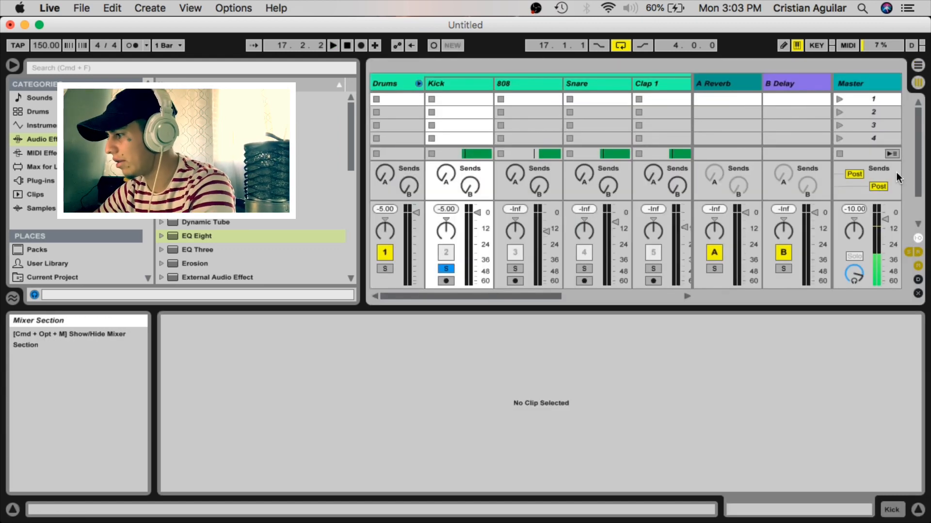
key("Tab")
left_click_drag(726, 306, 707, 455)
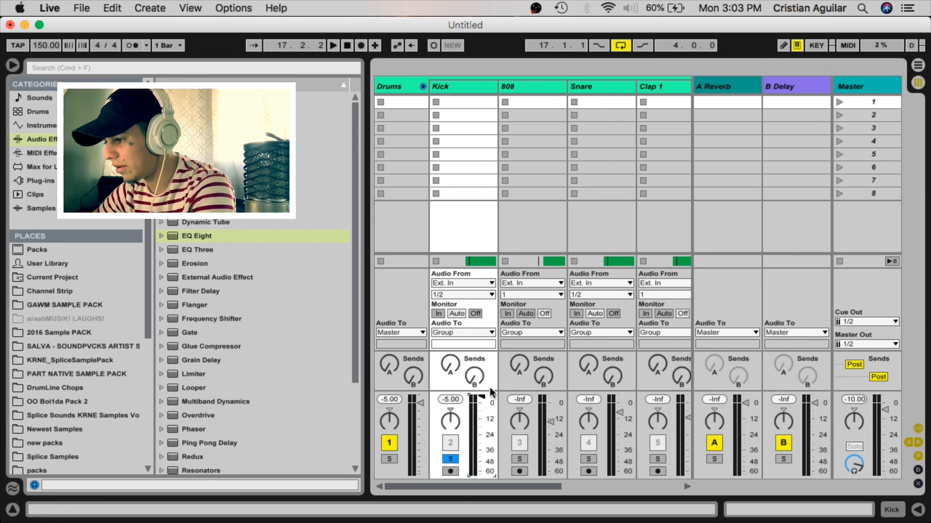
left_click_drag(492, 391, 490, 274)
key("space")
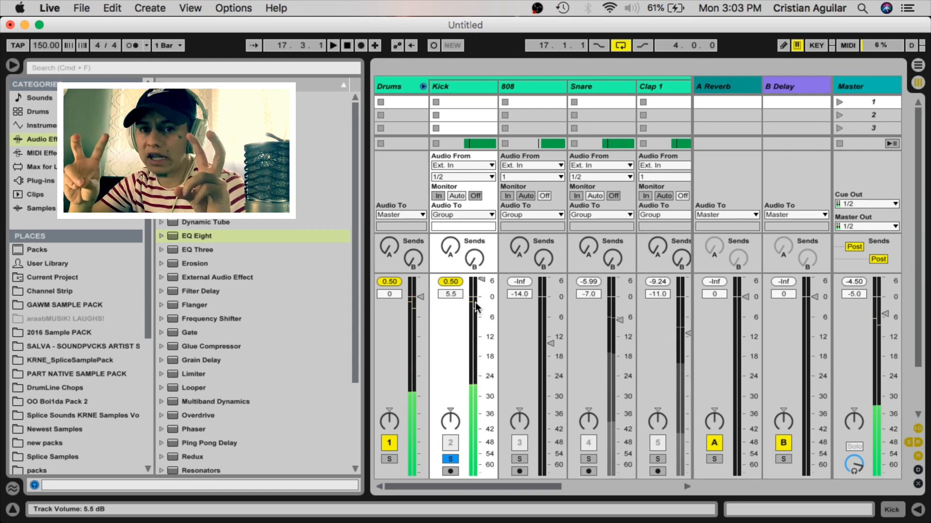
Step: Reset the GAWM_KICK-1 clip's gain to 0 dB and check the kick's level in the session mixer
key("Tab")
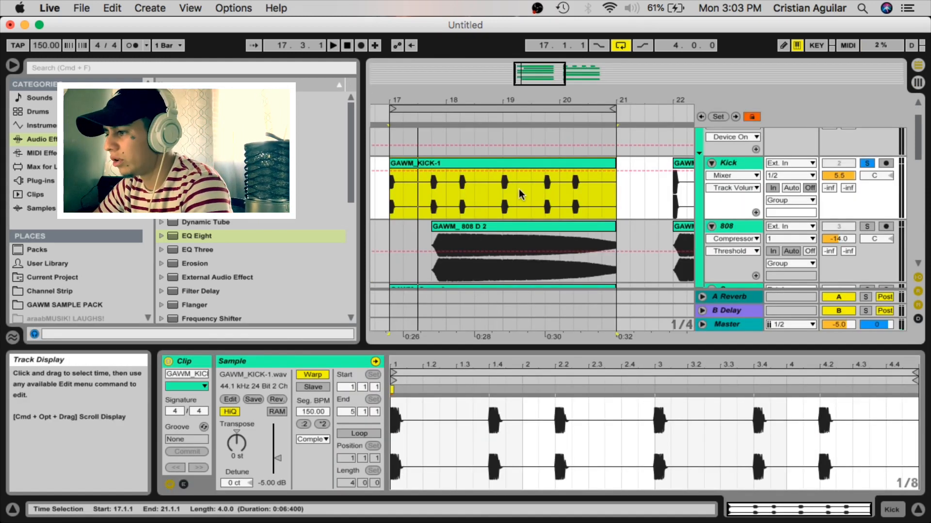
left_click(272, 483)
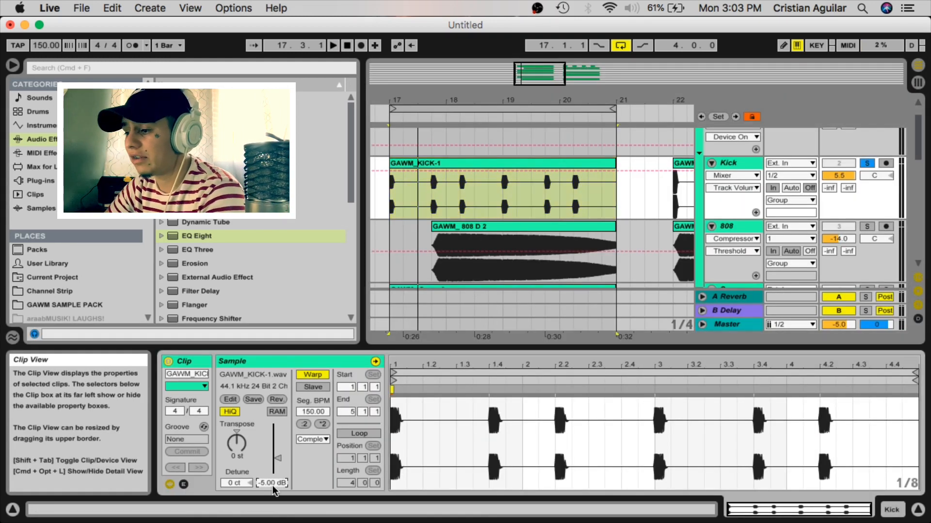
key("Delete")
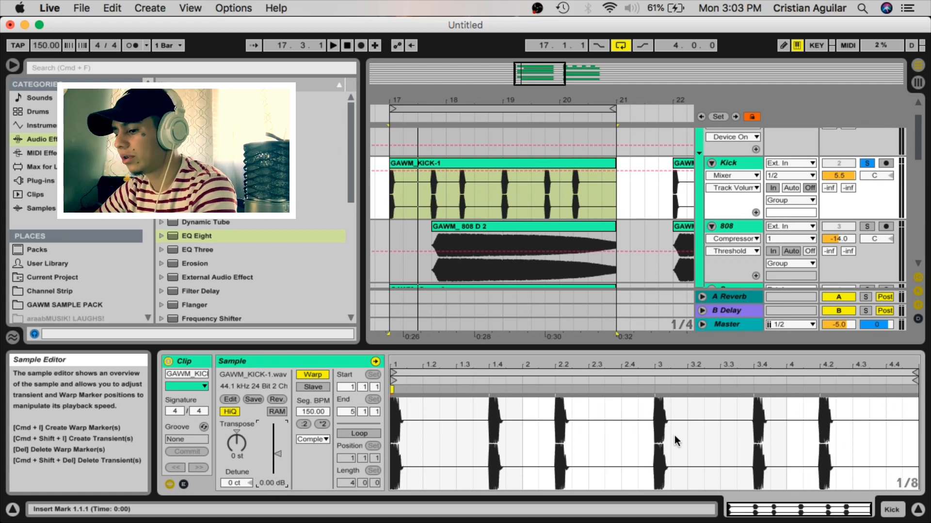
key("Tab")
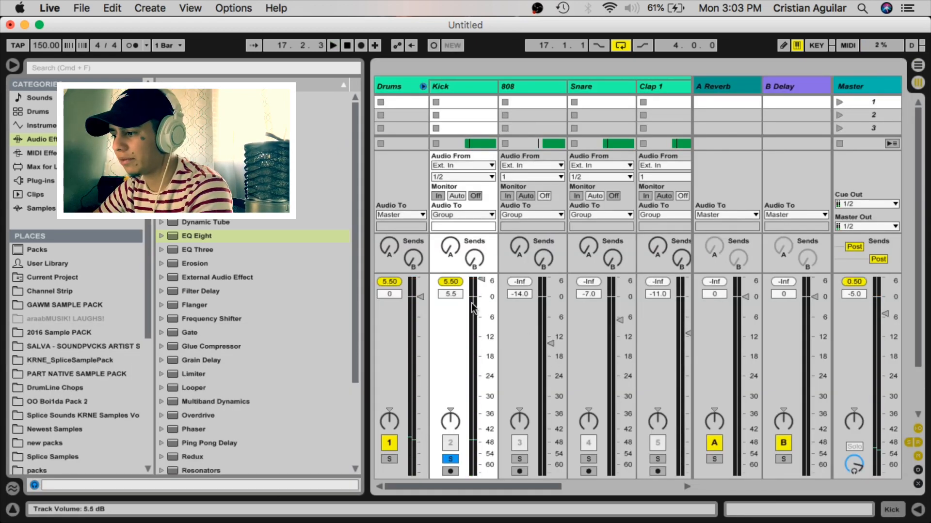
key("Tab")
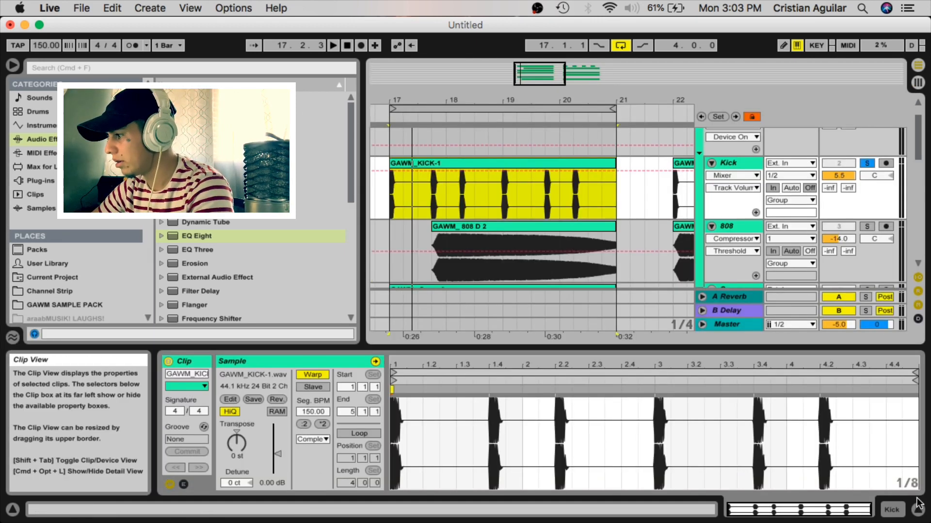
Step: Hide the clip view in the arrangement and reset the Kick track's volume to 0 dB
key("super+alt+l")
left_click(842, 178)
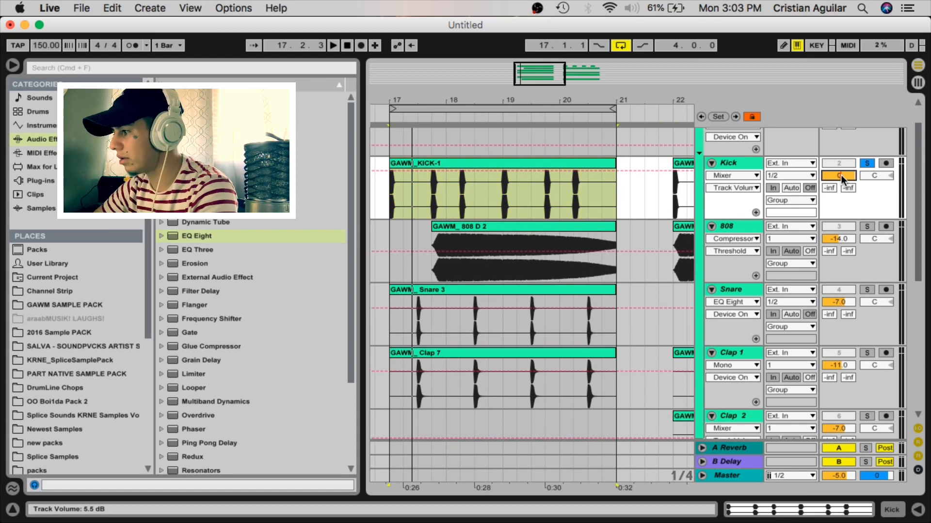
key("Return")
Step: Try lowering the GAWM_KICK-1 clip's gain to -inf dB, then restore it to 0 dB and hide the clip view
left_click(460, 217)
double_click(421, 162)
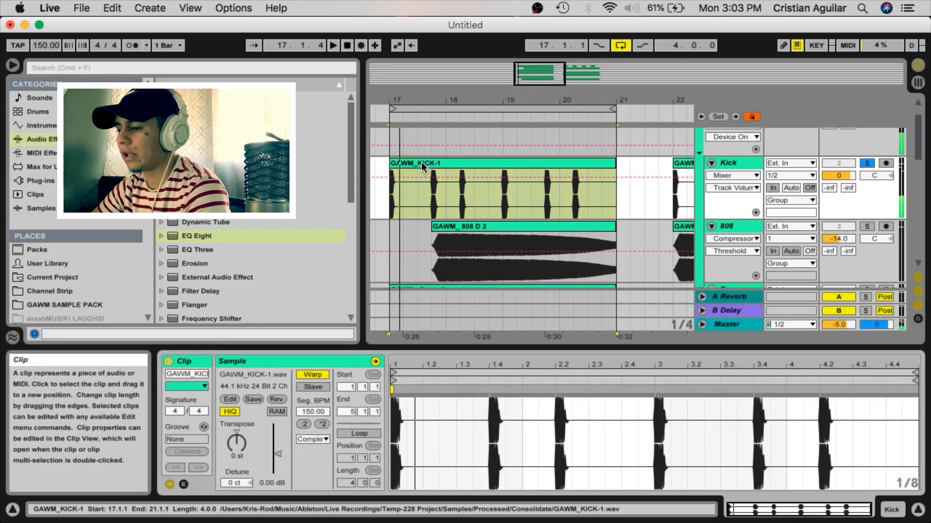
left_click_drag(265, 477, 267, 477)
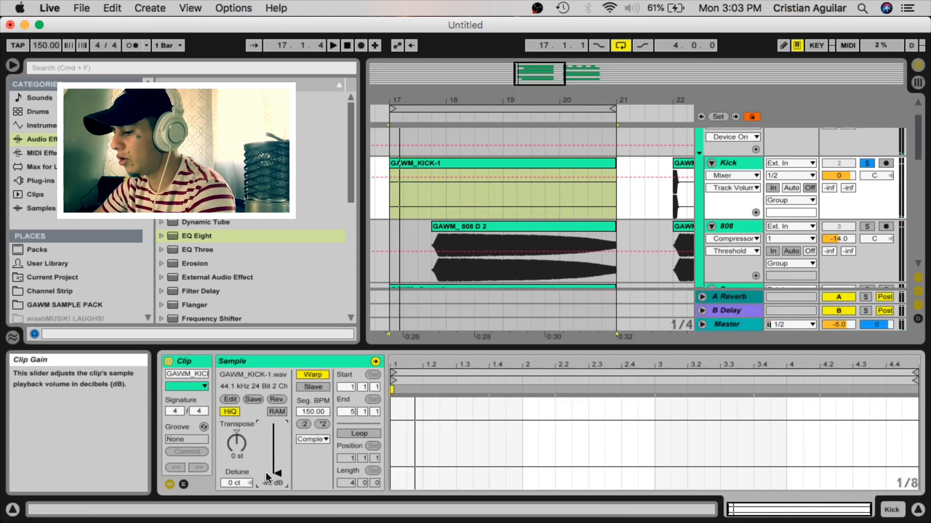
type("0")
key("Return")
left_click(917, 510)
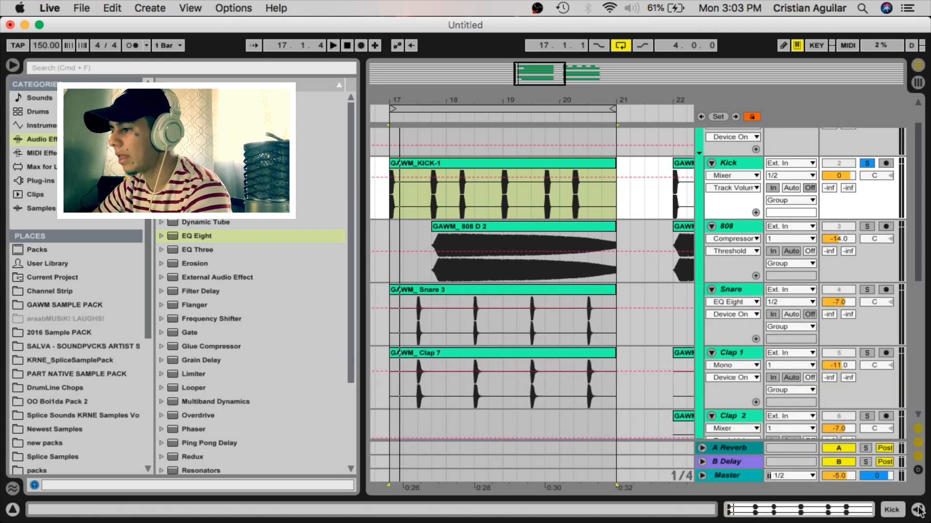
Step: Lower the Kick track's volume to -1.0 dB and check its level in the session mixer
scroll(551, 264, "up", 2)
scroll(550, 264, "up", 1)
left_click(836, 212)
key("Down")
key("Down")
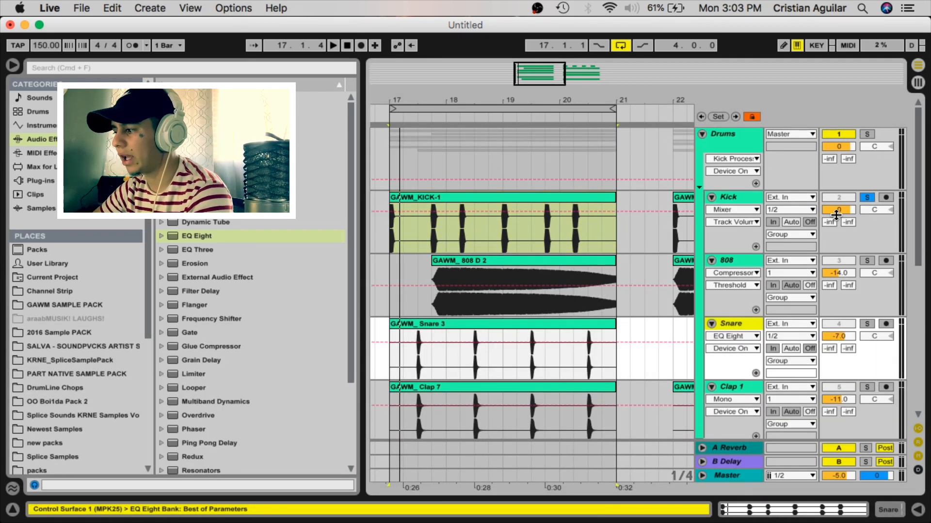
left_click(836, 211)
key("Down")
key("Tab")
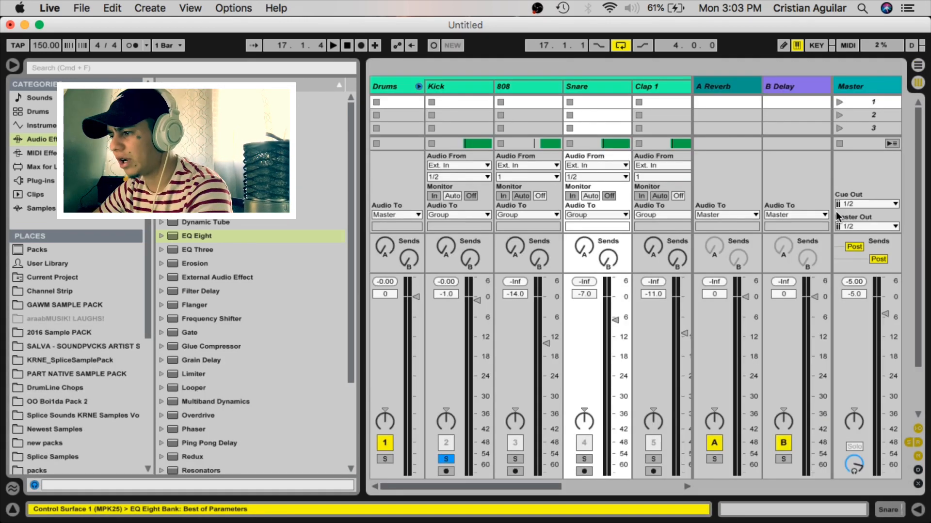
Step: Reset the Kick track's volume to 0 dB and check its level in the session mixer during playback
key("Tab")
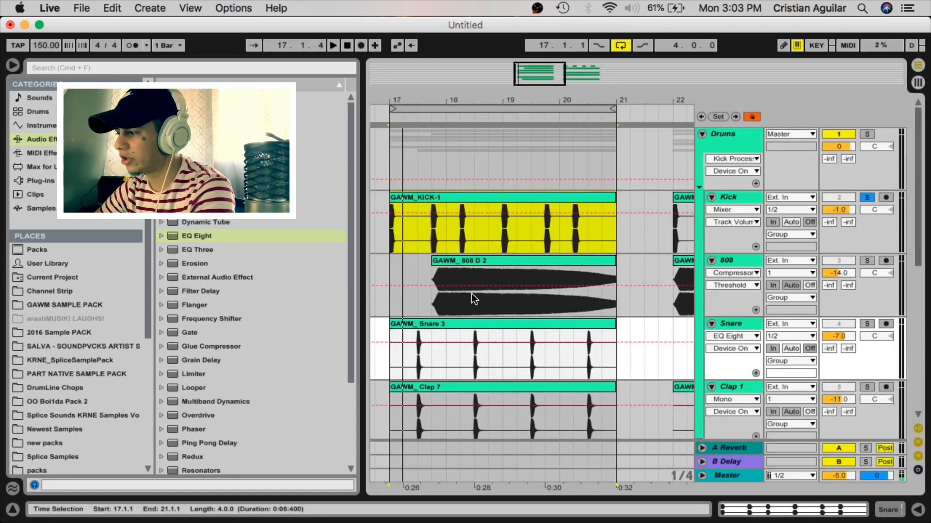
left_click(847, 210)
key("Delete")
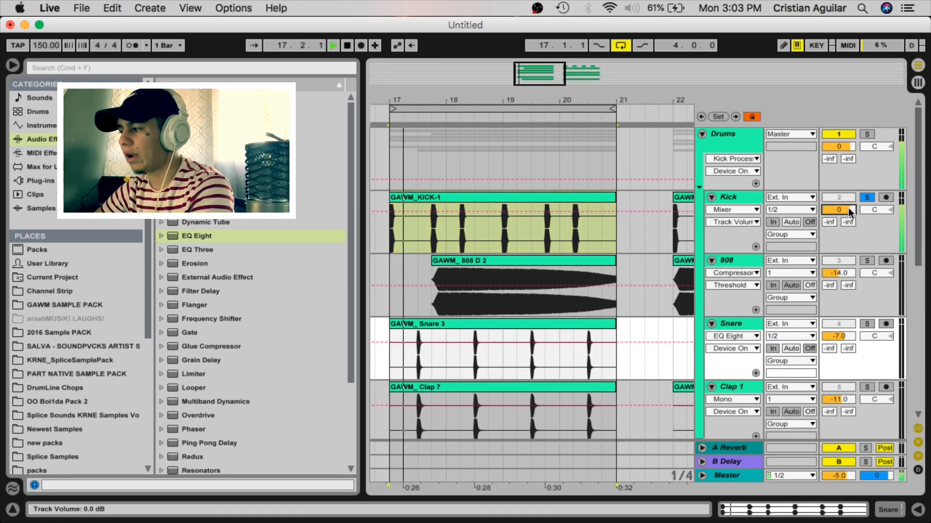
key("Tab")
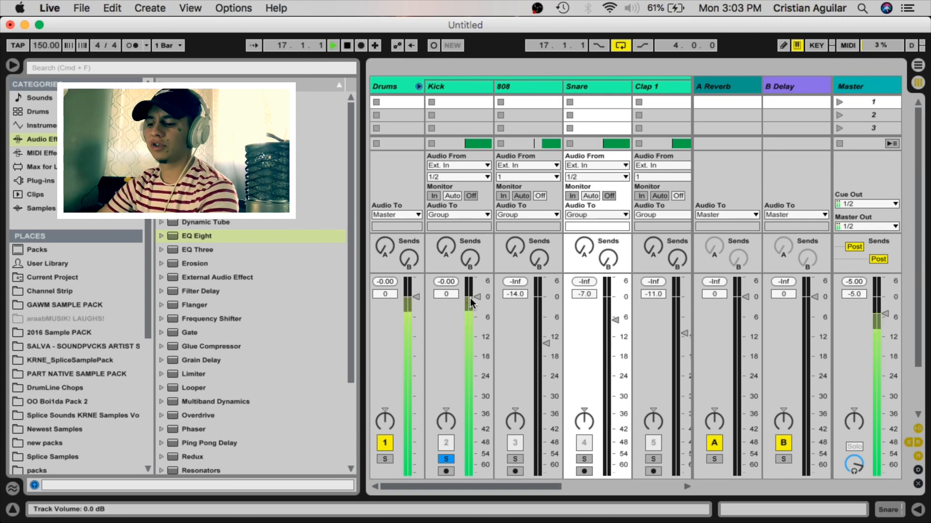
key("Tab")
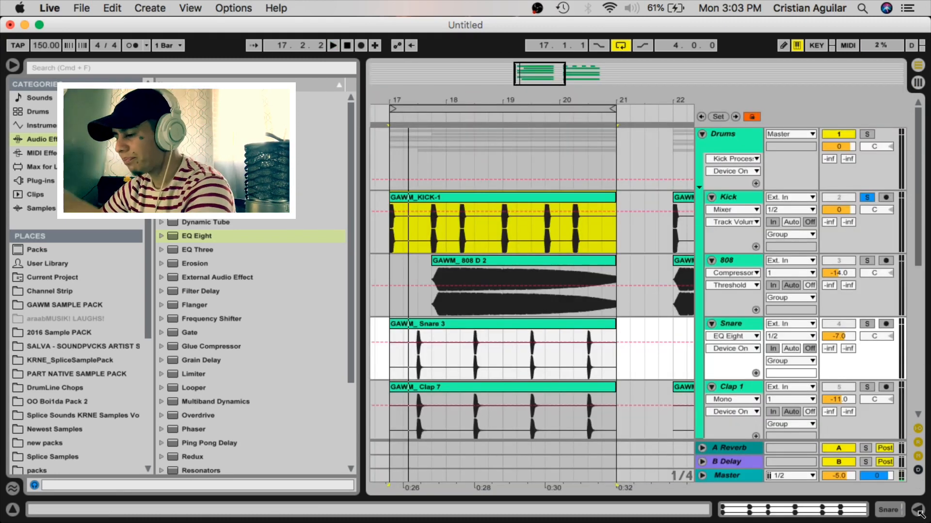
Step: Inspect the clip gain of the Snare 3 and Clap 7 clips, then hide the clip view
scroll(565, 327, "down", 5)
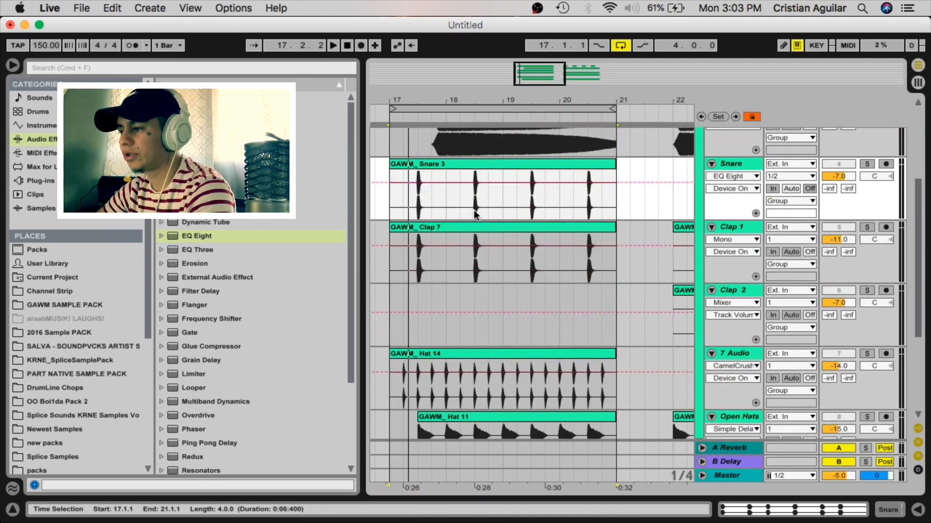
double_click(418, 165)
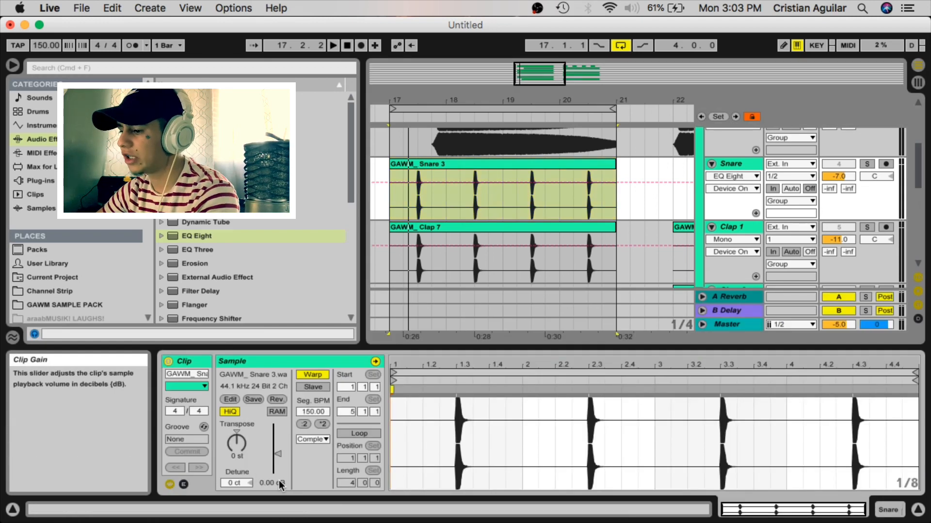
double_click(406, 227)
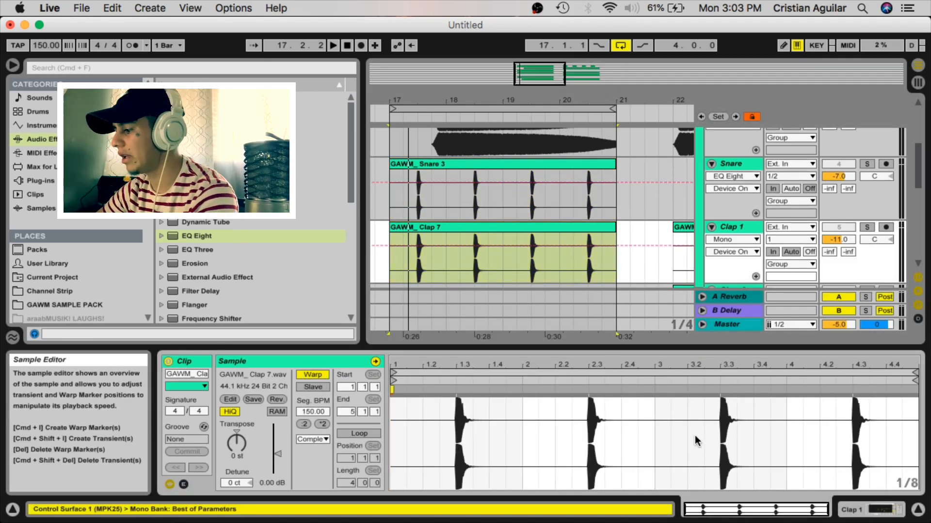
left_click(918, 510)
scroll(577, 295, "up", 3)
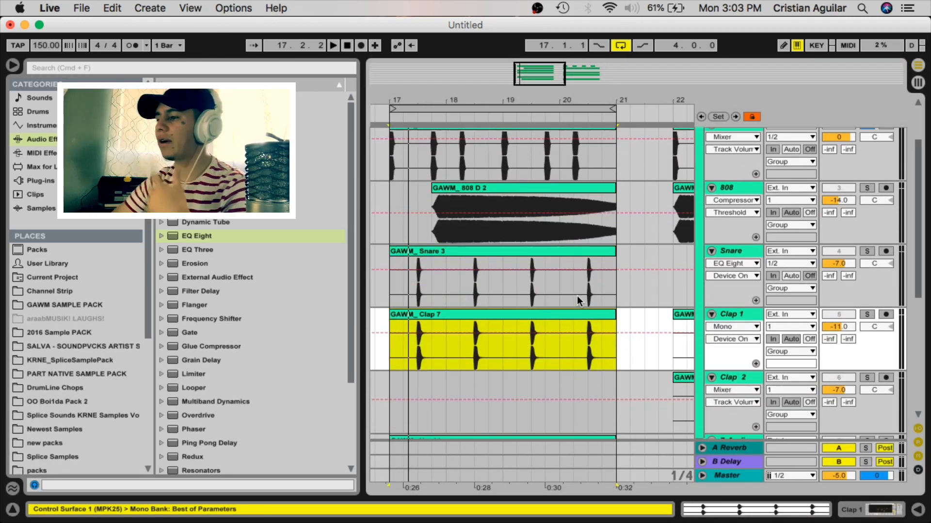
Step: Unfold the EQ Eight, Glue Compressor, Saturator, Limiter and Mono devices in the Drums group's Kick Processing rack to examine their settings
double_click(496, 185)
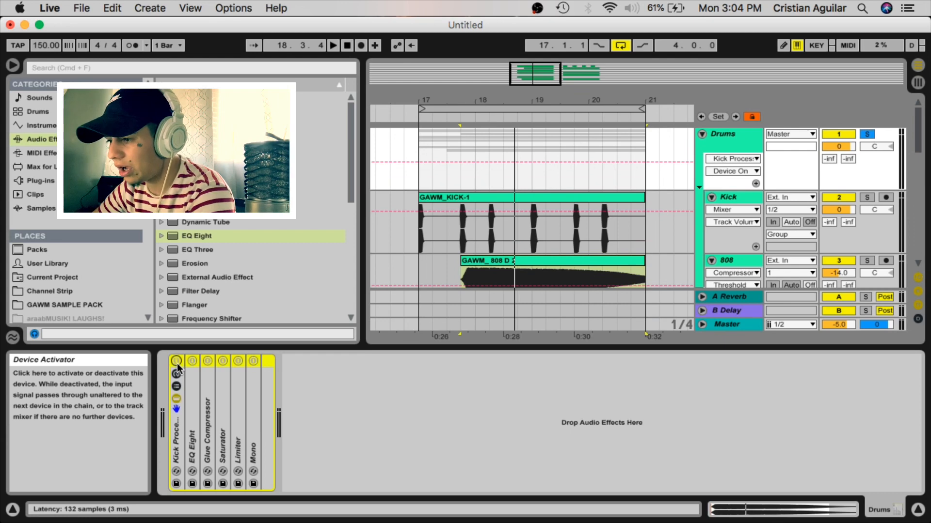
double_click(191, 380)
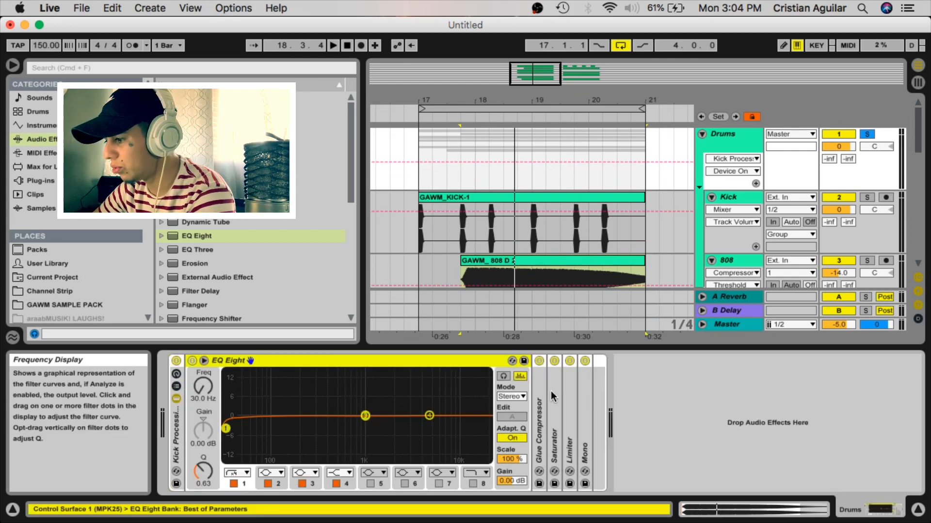
double_click(539, 427)
double_click(856, 399)
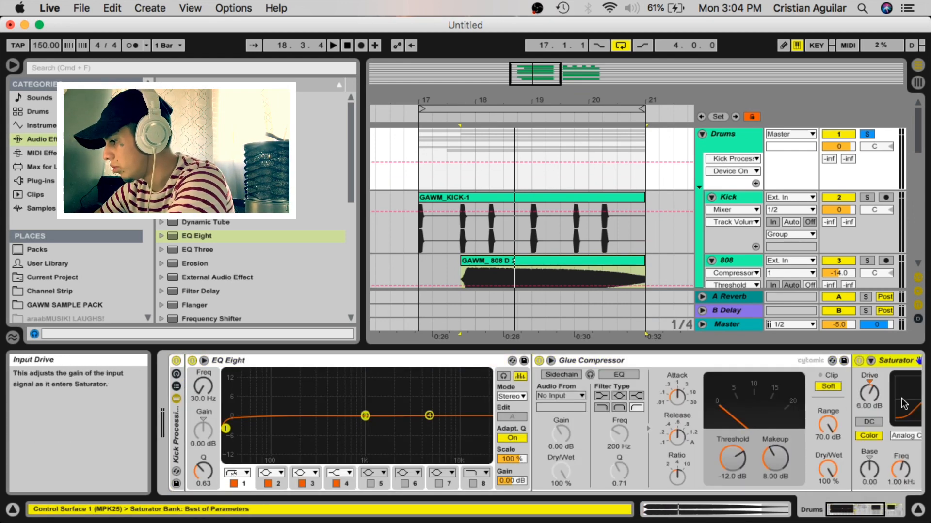
double_click(804, 376)
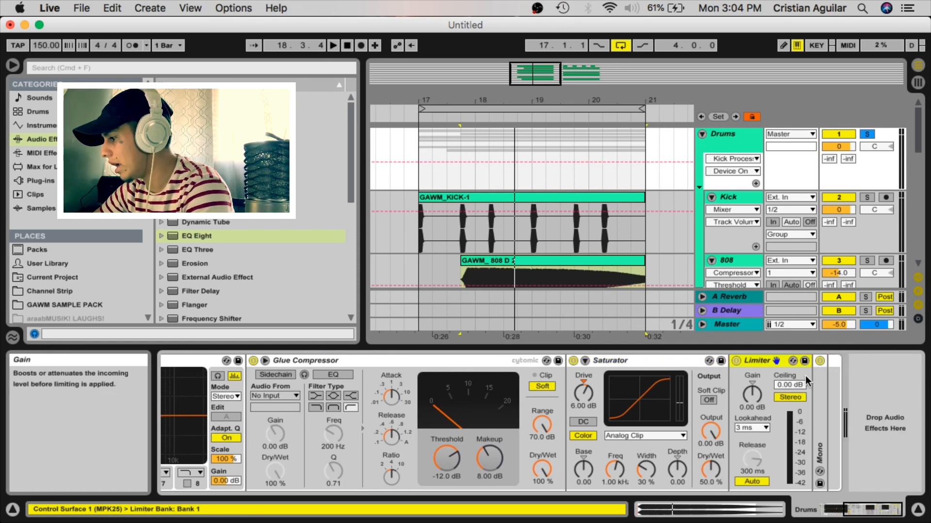
double_click(818, 379)
scroll(764, 434, "left", 10)
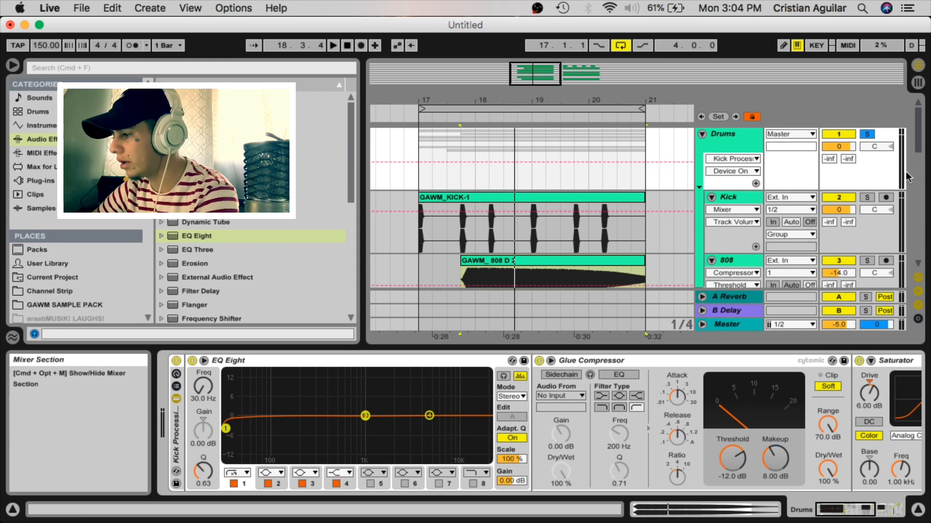
Step: Play the pattern and deactivate the Glue Compressor, Saturator, Limiter, Mono and EQ Eight devices on the Drums group to compare the unprocessed sound
key("space")
left_click(538, 362)
scroll(538, 363, "right", 10)
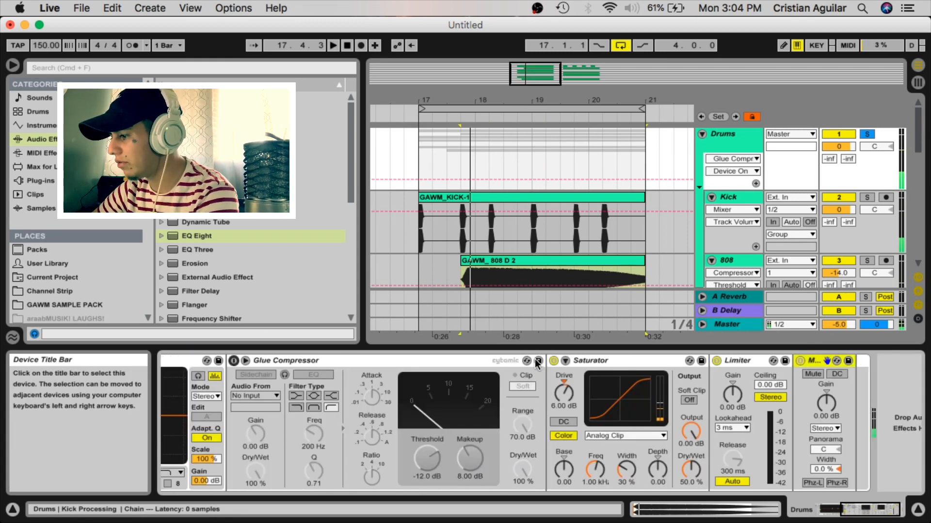
left_click(554, 361)
left_click(716, 361)
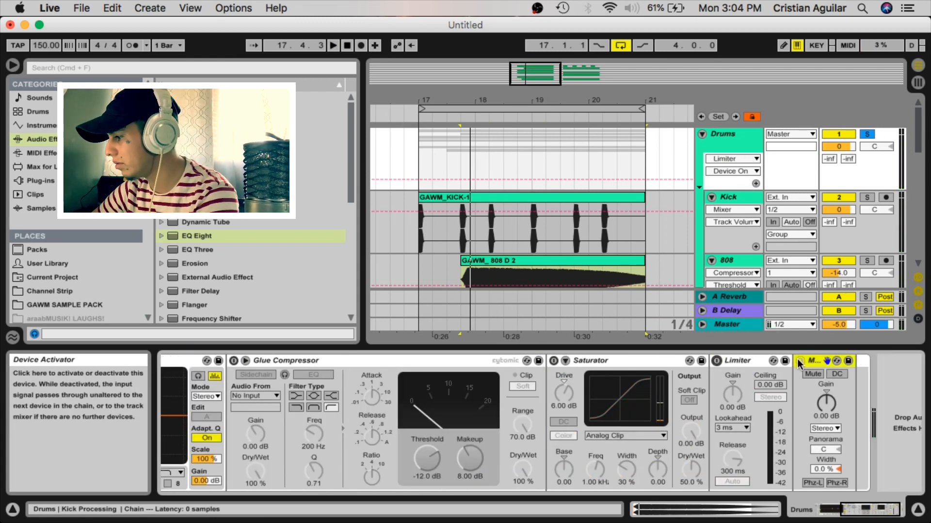
left_click(800, 361)
scroll(800, 363, "left", 10)
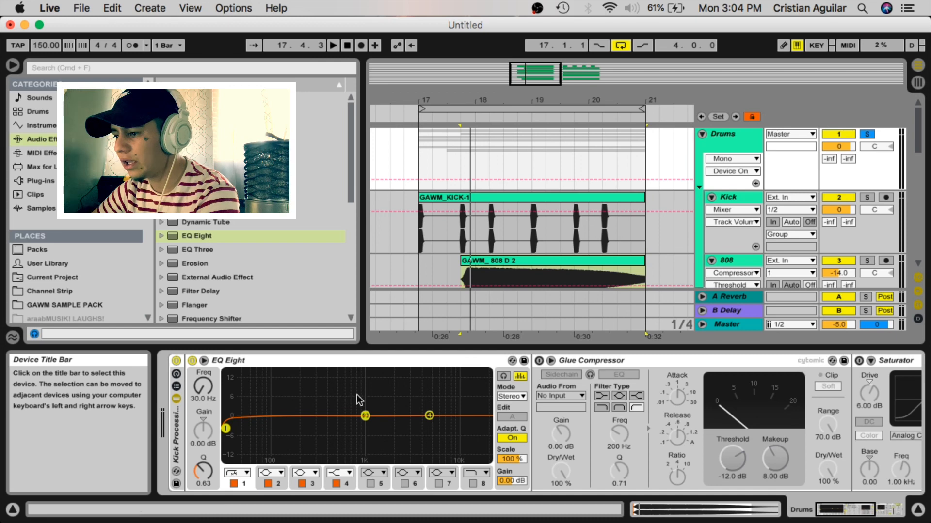
left_click(193, 361)
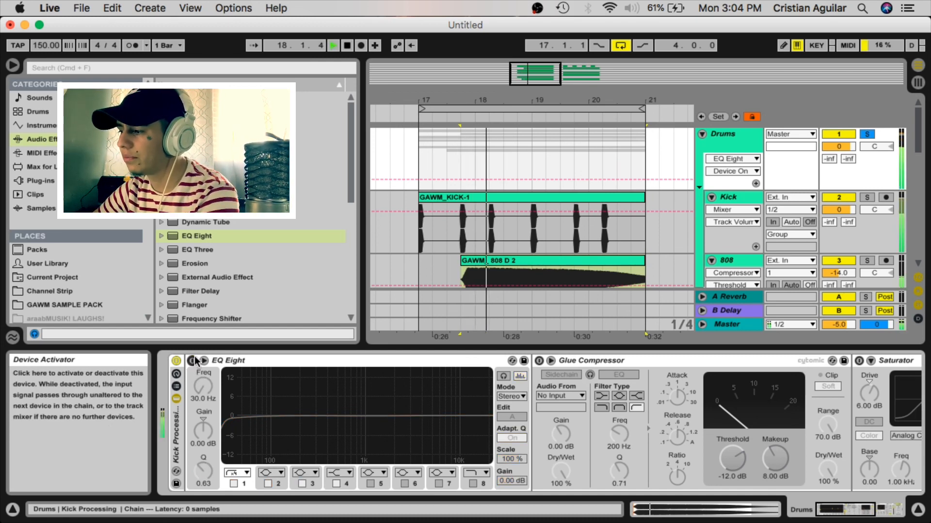
Step: Reactivate EQ Eight and the Glue Compressor on the Drums group, and select the compressor's Makeup control
left_click(193, 361)
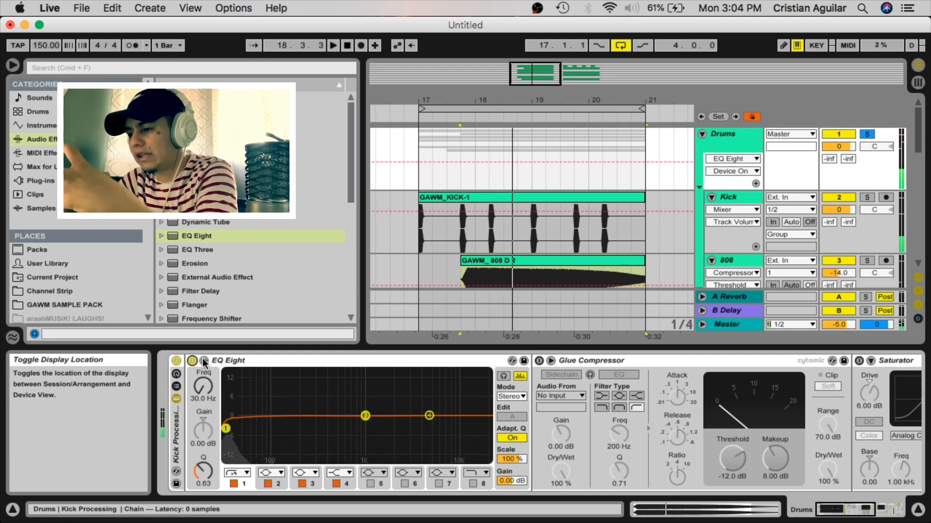
scroll(266, 369, "right", 3)
scroll(266, 370, "right", 3)
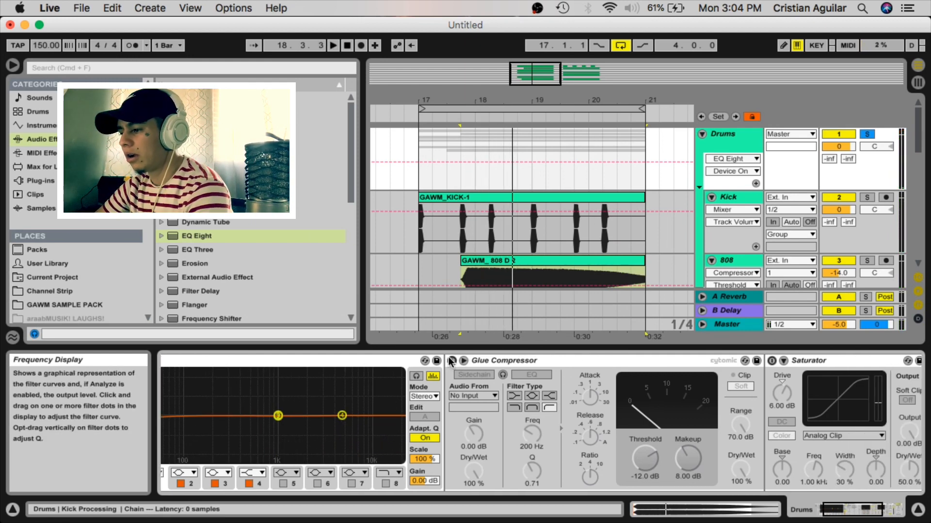
left_click(452, 361)
scroll(610, 412, "right", 2)
scroll(607, 473, "right", 10)
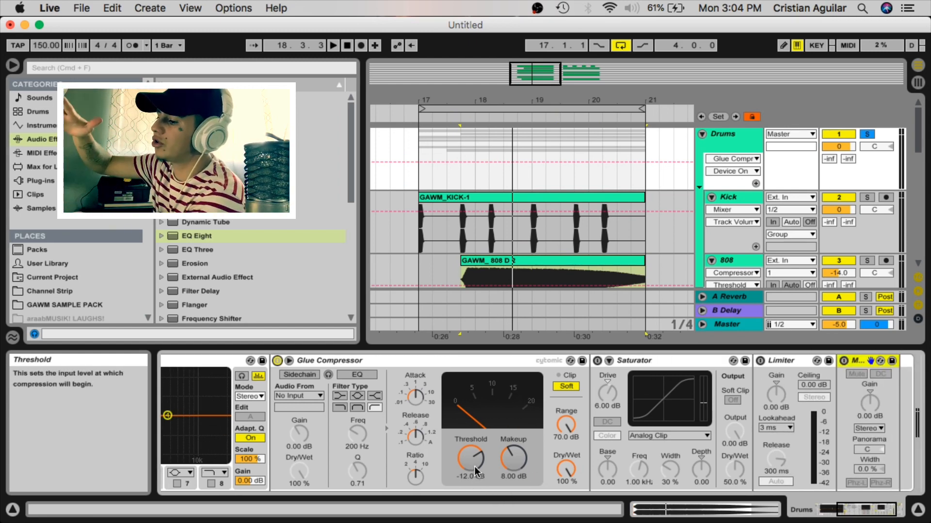
left_click(518, 467)
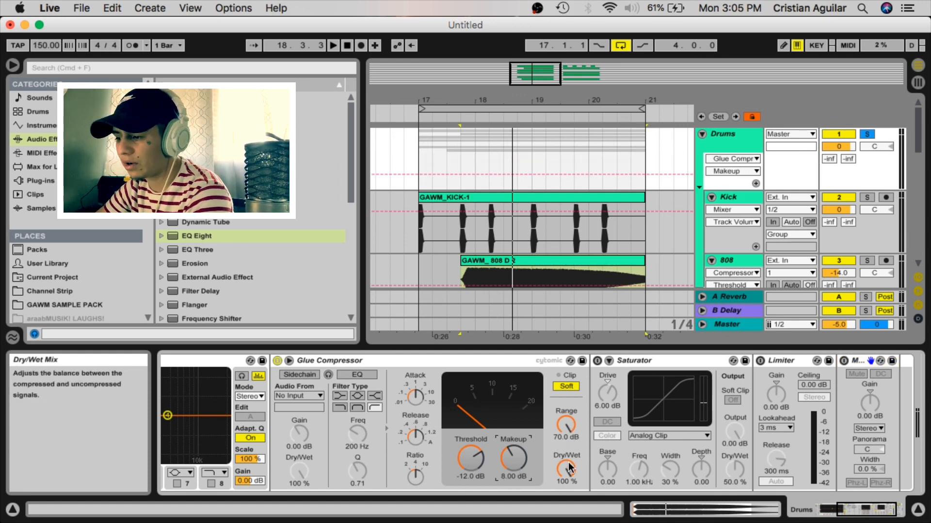
Step: Reactivate the Saturator with the Analog Clip curve type and select its Dry/Wet control
scroll(569, 466, "right", 3)
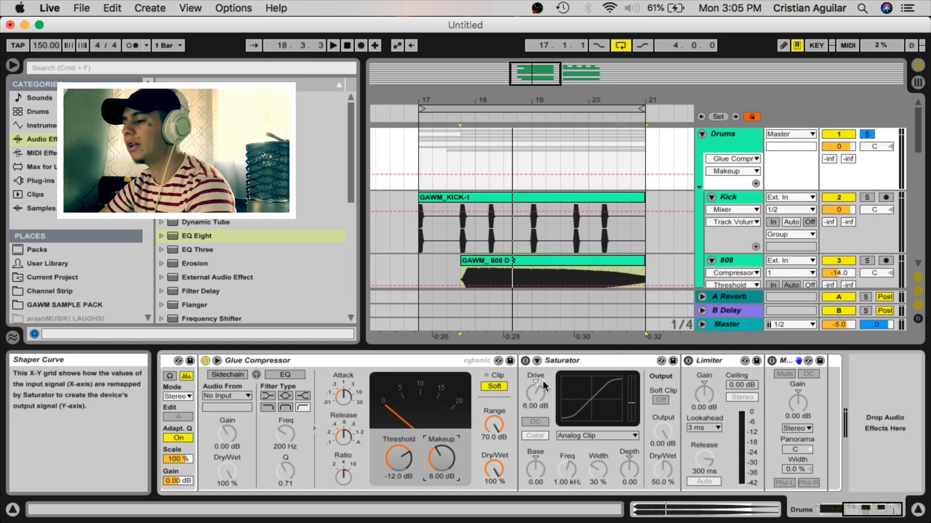
left_click(525, 361)
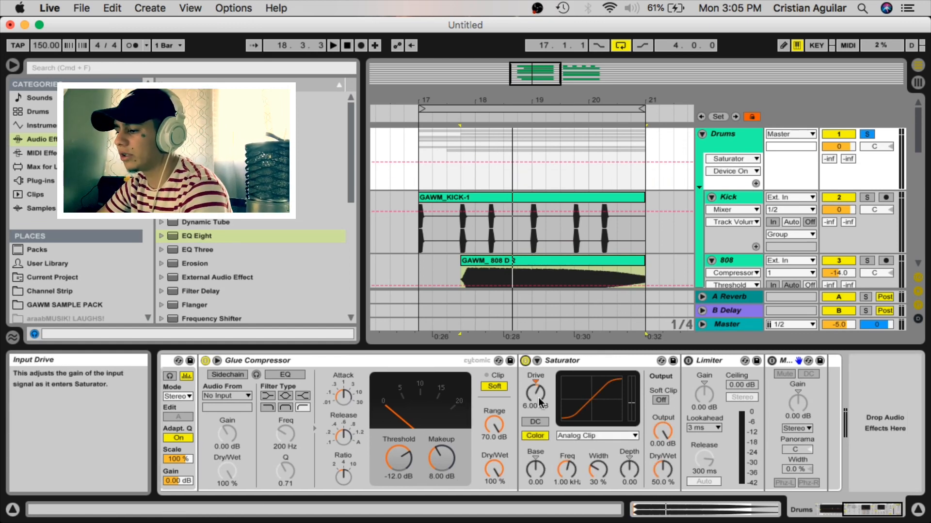
left_click(529, 405)
left_click(563, 436)
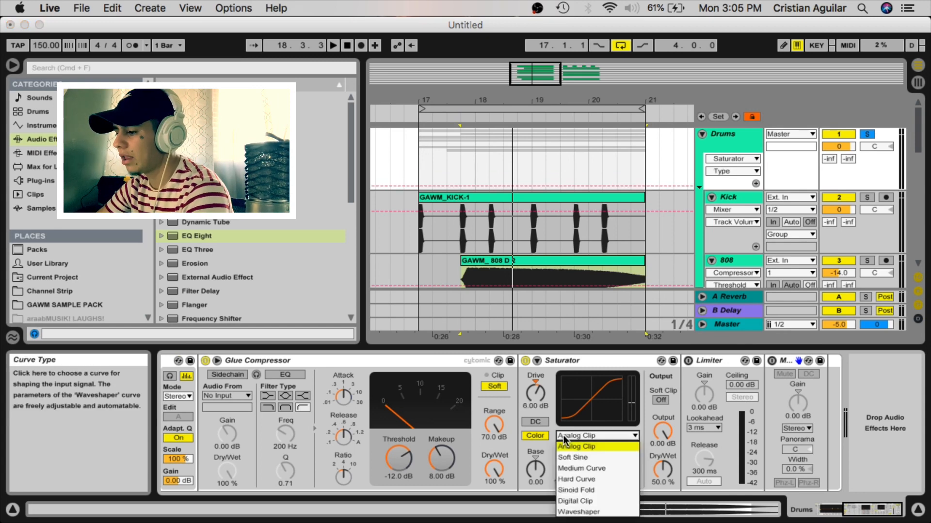
left_click(566, 445)
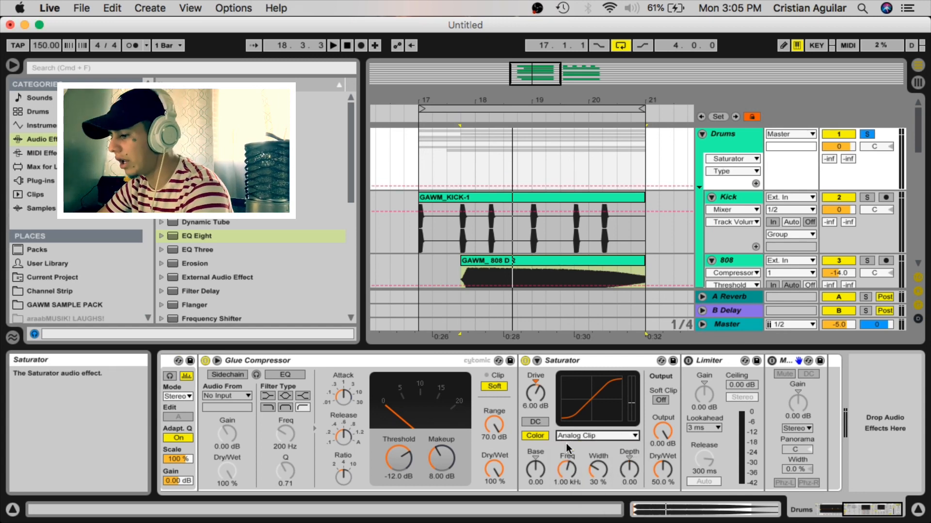
left_click(601, 435)
left_click(644, 474)
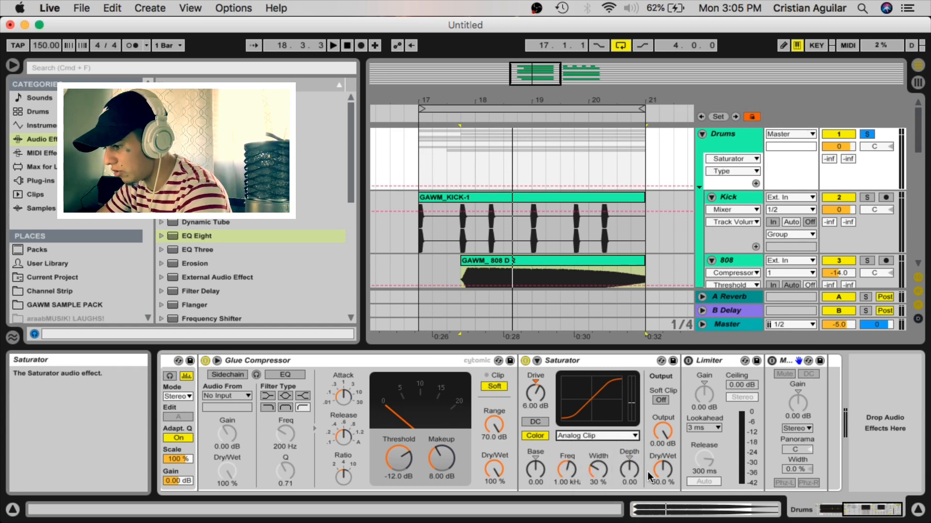
left_click(652, 474)
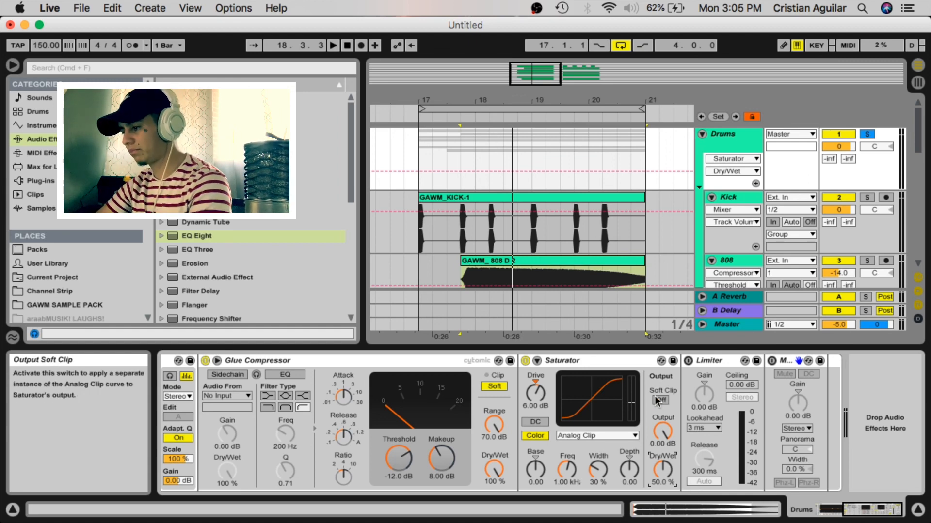
Step: Reactivate the Limiter and Mono devices on the Drums group and hide the device view
left_click(688, 361)
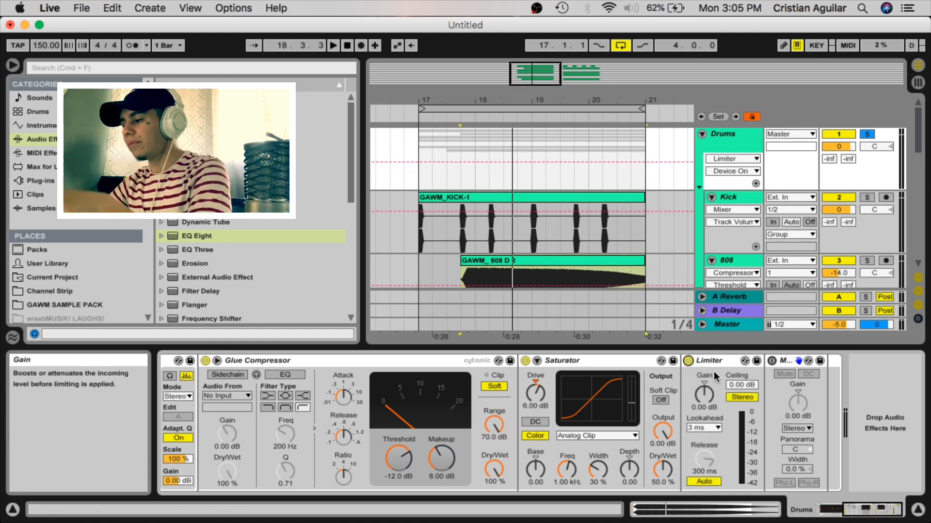
left_click(743, 388)
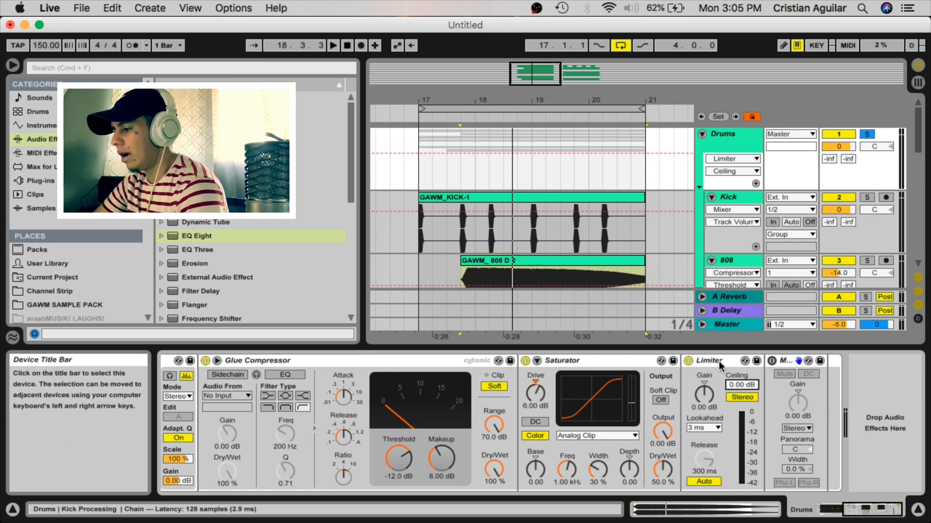
left_click(772, 360)
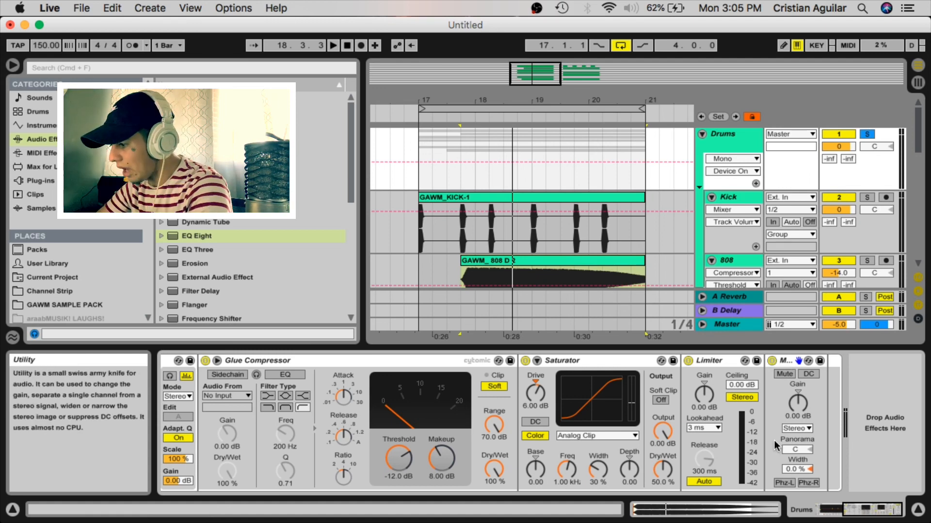
left_click(917, 510)
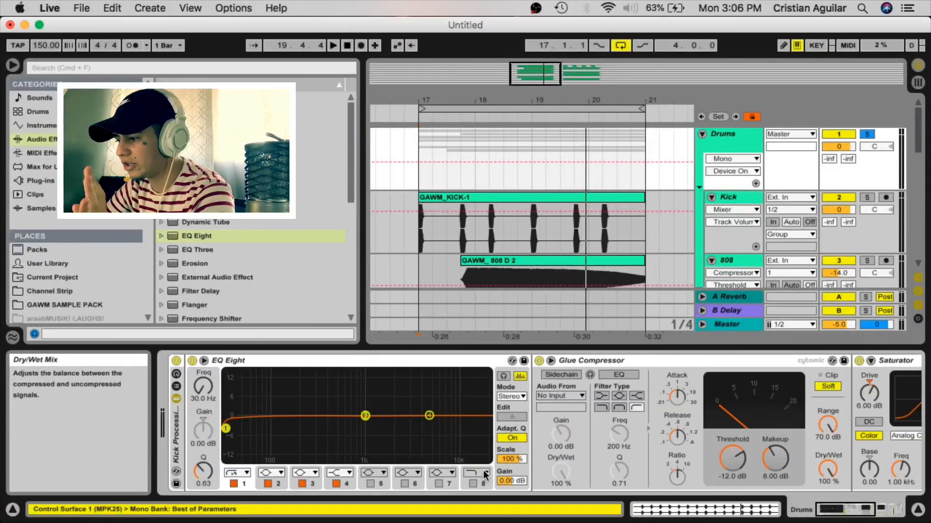
Step: Fold the EQ Eight, Glue Compressor, Saturator, Limiter and Mono devices on the Drums group, then hide the device view
scroll(468, 471, "right", 5)
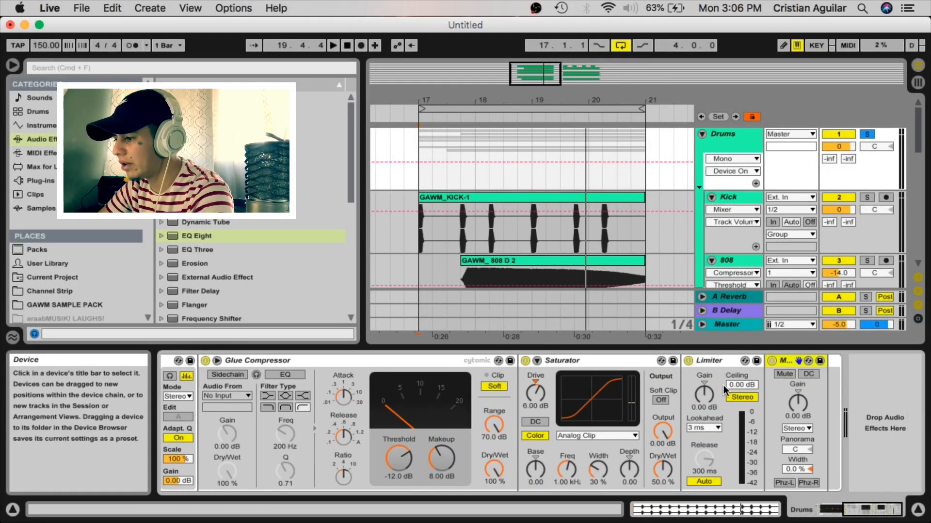
scroll(533, 380, "left", 5)
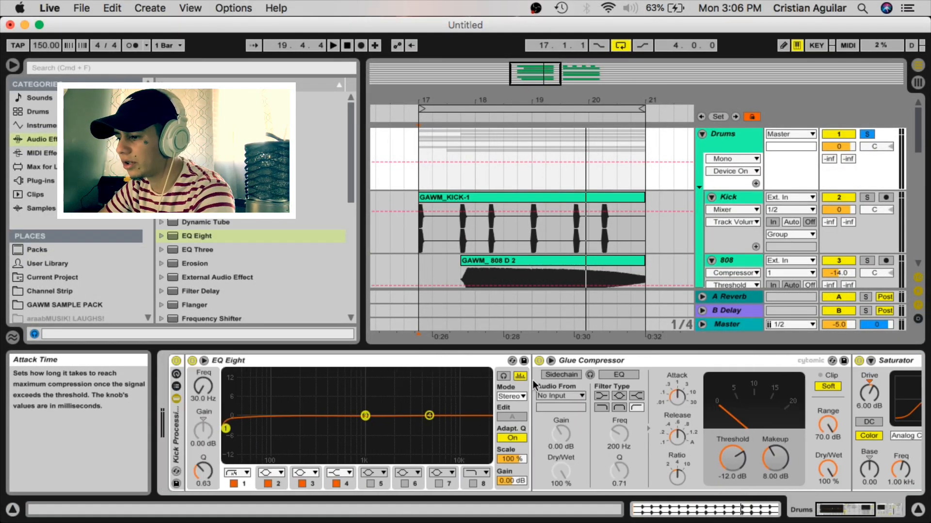
double_click(250, 358)
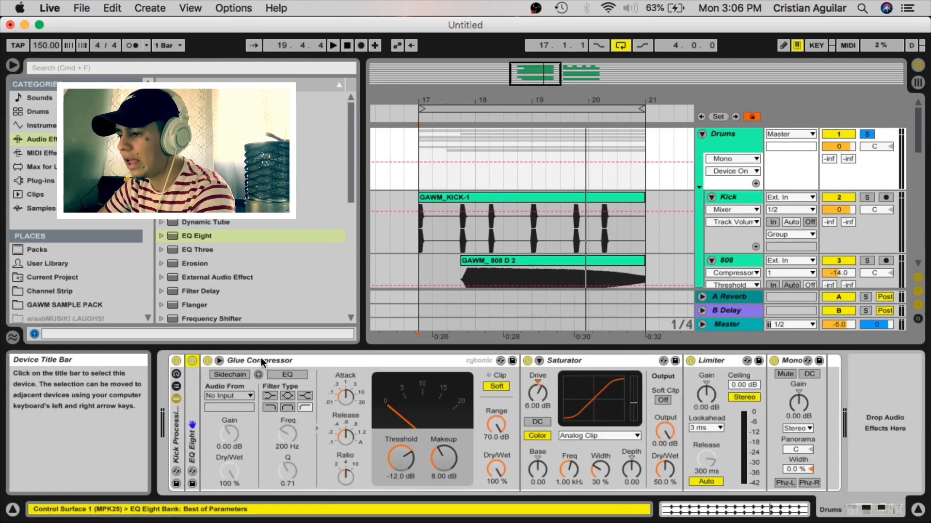
double_click(278, 360)
double_click(291, 361)
double_click(276, 363)
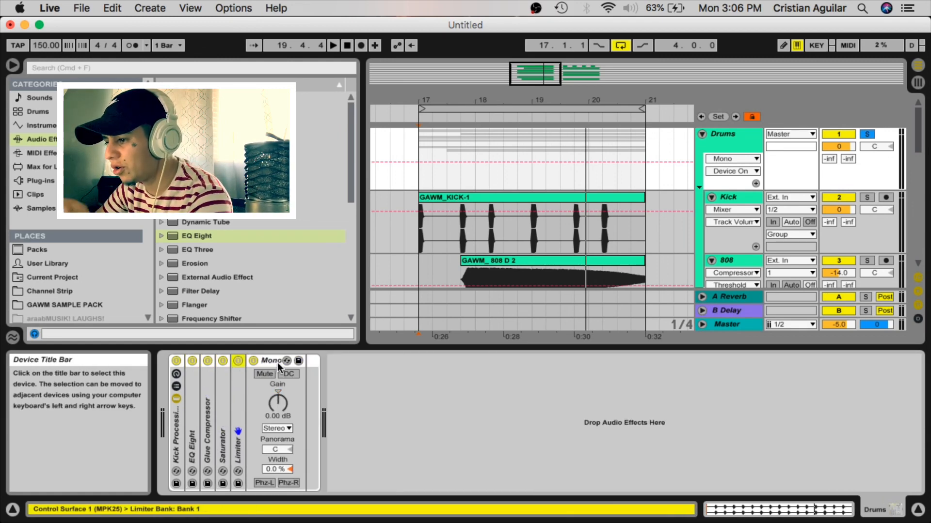
double_click(275, 361)
left_click(917, 509)
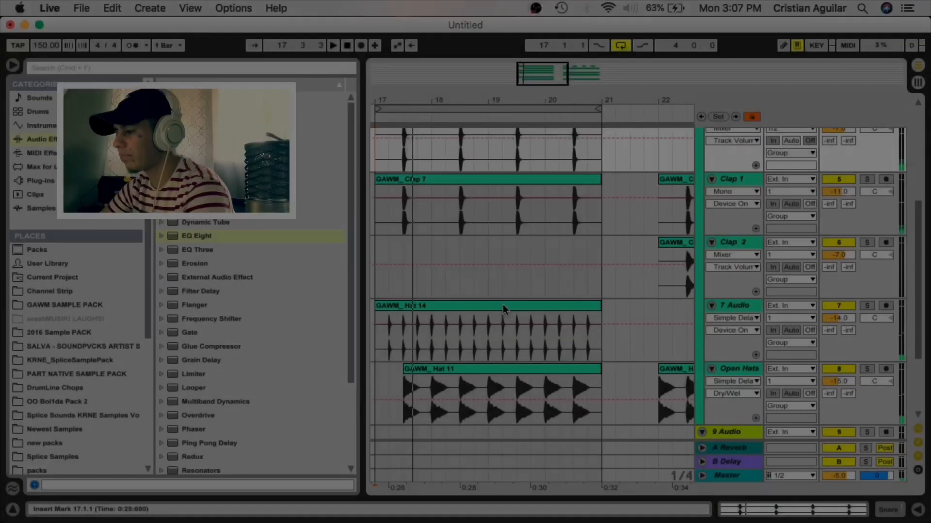
Step: Move the four-bar loop over the second drum pattern, from bar 22 to bar 26
scroll(502, 304, "right", 5)
scroll(502, 304, "up", 5)
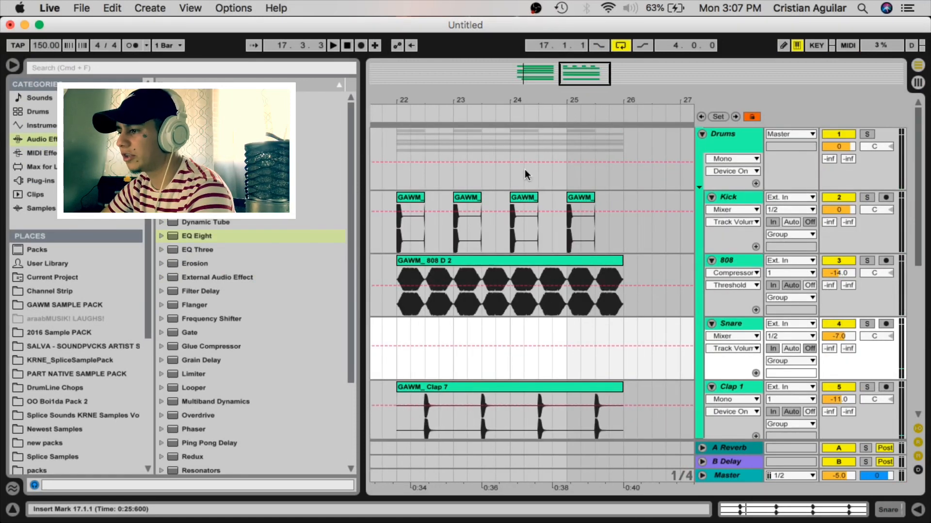
key("space")
left_click_drag(487, 103, 487, 78)
left_click_drag(403, 104, 508, 121)
left_click_drag(464, 97, 464, 123)
Step: Trim the ends of the second pattern's four kick clips so each lasts one beat (0.1.0)
left_click(463, 194)
left_click_drag(463, 194, 455, 195)
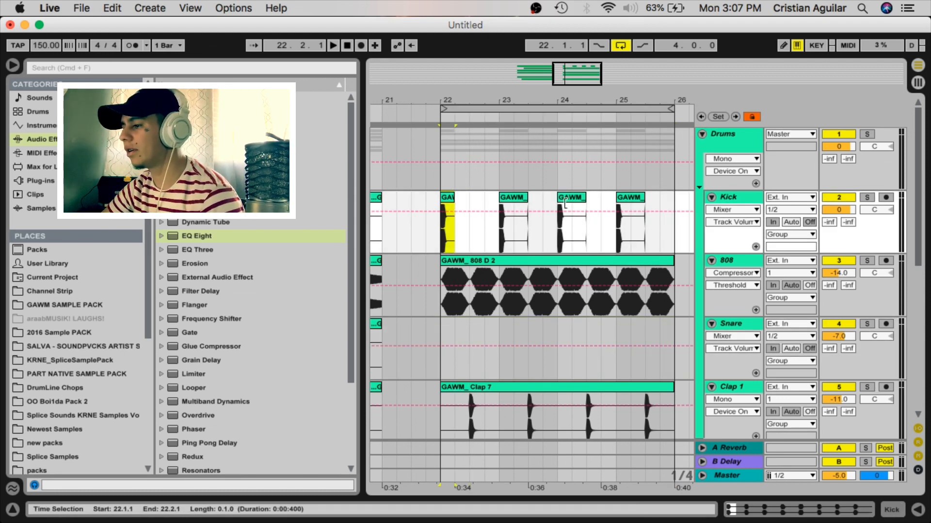
left_click(528, 199)
left_click_drag(527, 199, 513, 198)
left_click(586, 196)
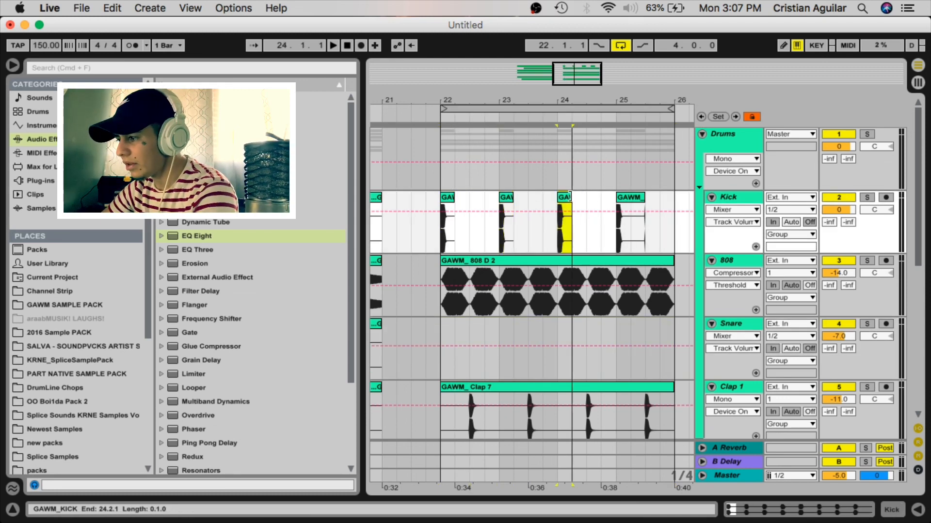
left_click_drag(586, 196, 571, 197)
left_click(644, 197)
left_click_drag(644, 197, 631, 196)
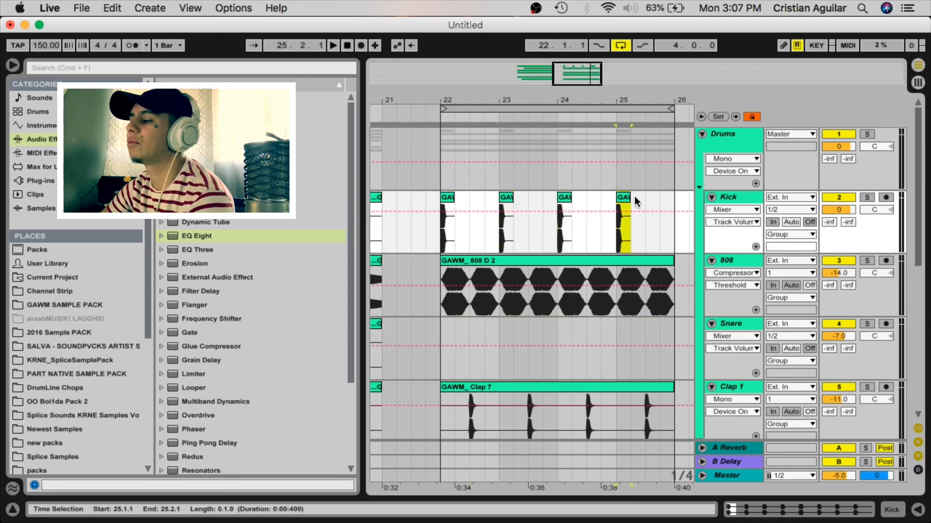
Step: Set the insert marker at 17.1.1 on the first pattern's Kick track and select the opening of the 808 D 2 clip from 17.4.1
scroll(534, 185, "down", 3)
scroll(534, 185, "up", 3)
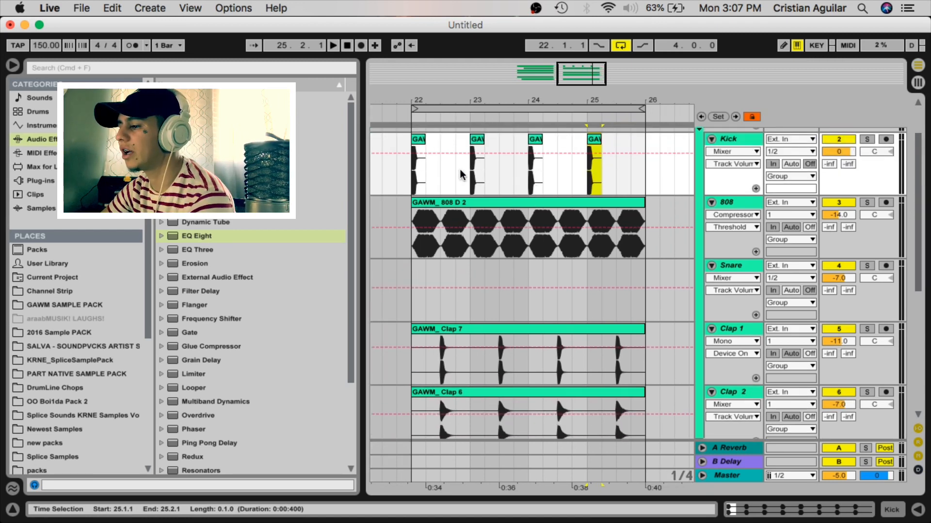
scroll(460, 170, "left", 5)
scroll(459, 170, "left", 6)
left_click(451, 182)
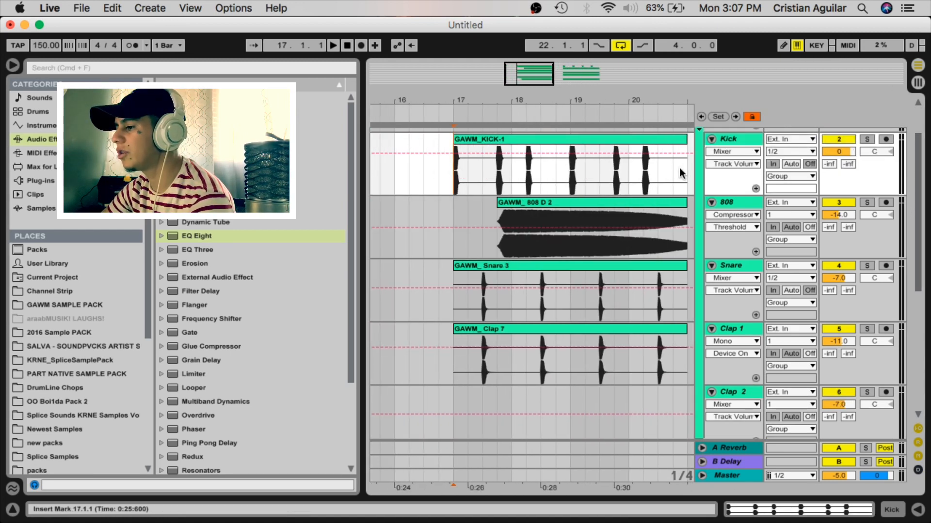
left_click_drag(493, 214, 528, 216)
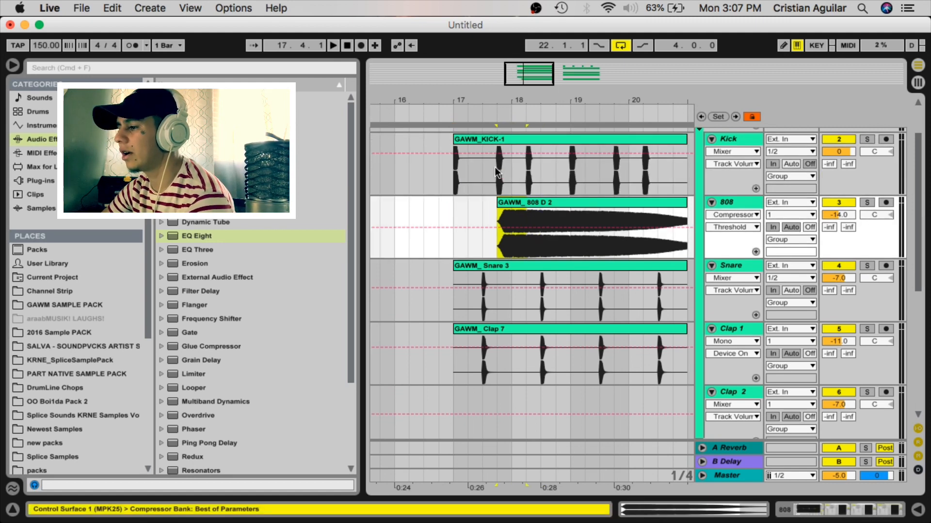
Step: Set the insert marker at 22.1.1 on the Kick track and audition the second drum pattern
scroll(534, 280, "right", 9)
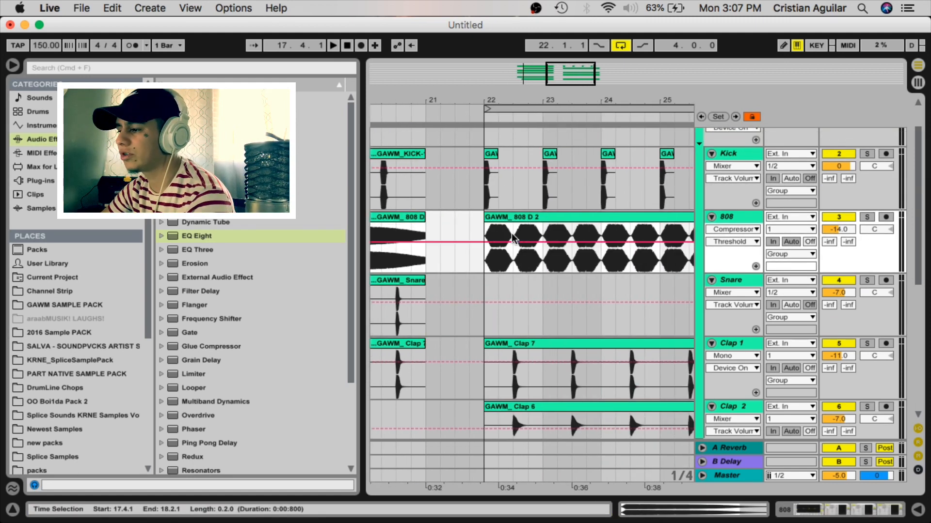
left_click(479, 192)
key("space")
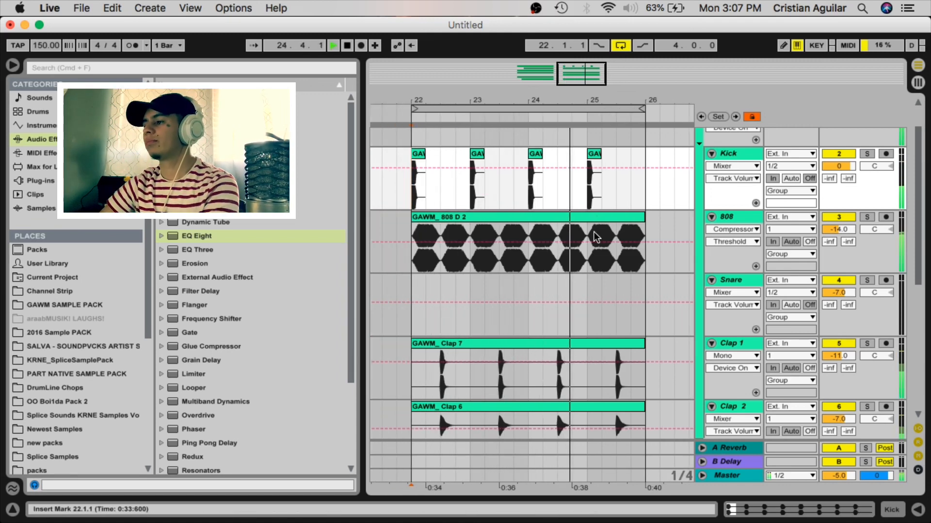
key("space")
Step: Switch on the kick processing rack in the Master track's device chain and audition the second pattern through it
scroll(594, 237, "down", 5)
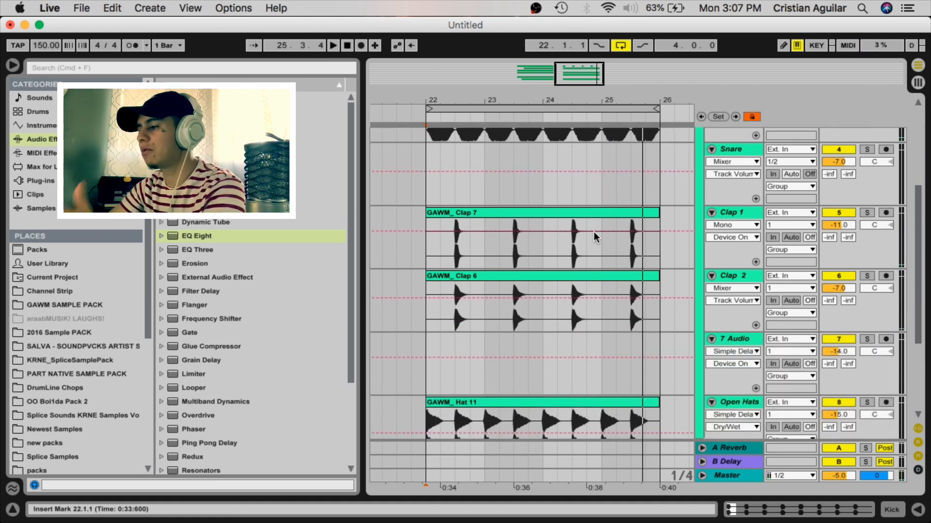
scroll(594, 232, "down", 4)
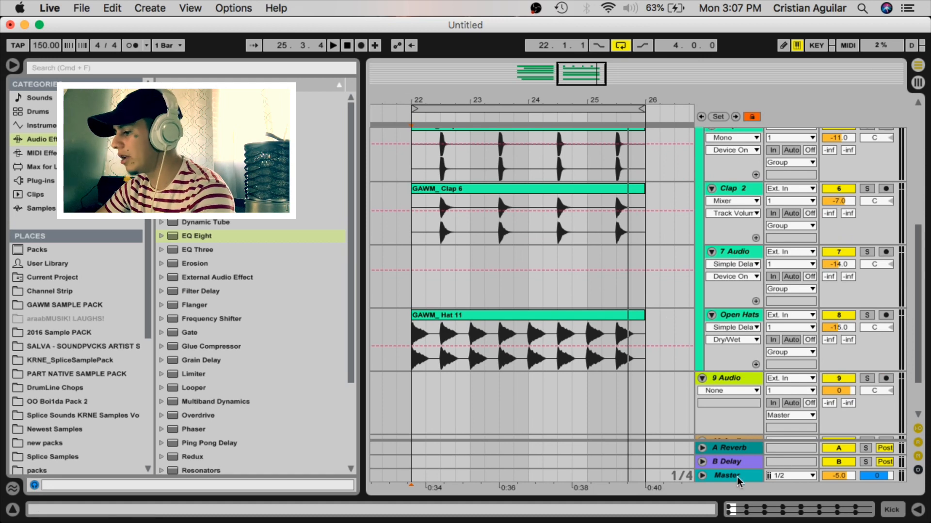
left_click(737, 478)
left_click(896, 510)
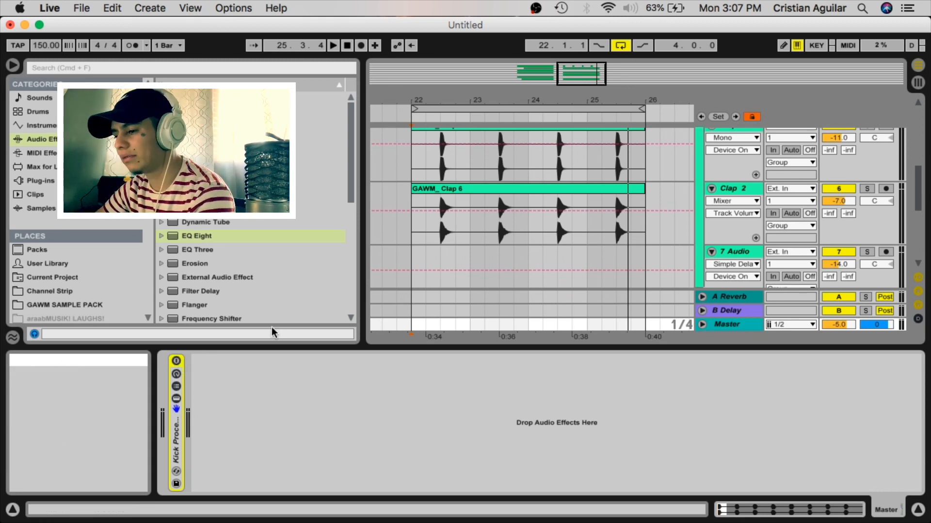
left_click(176, 361)
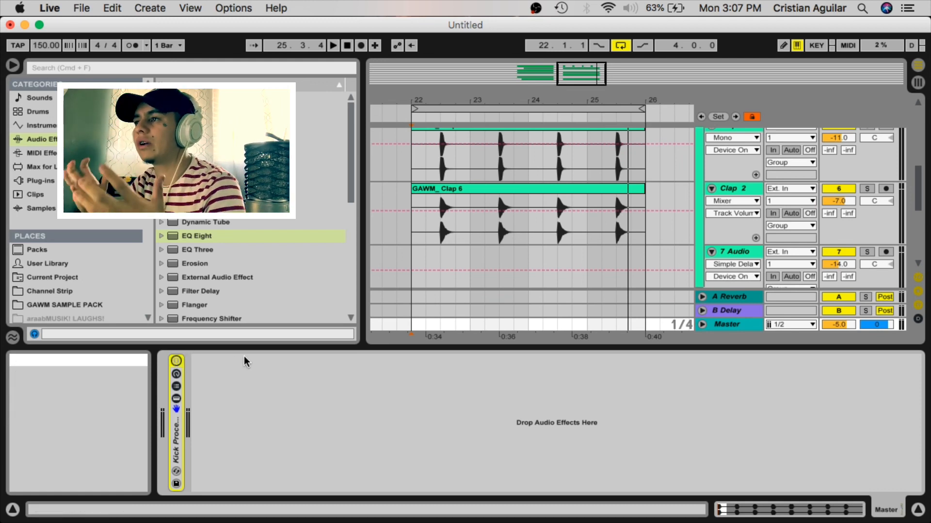
key("space")
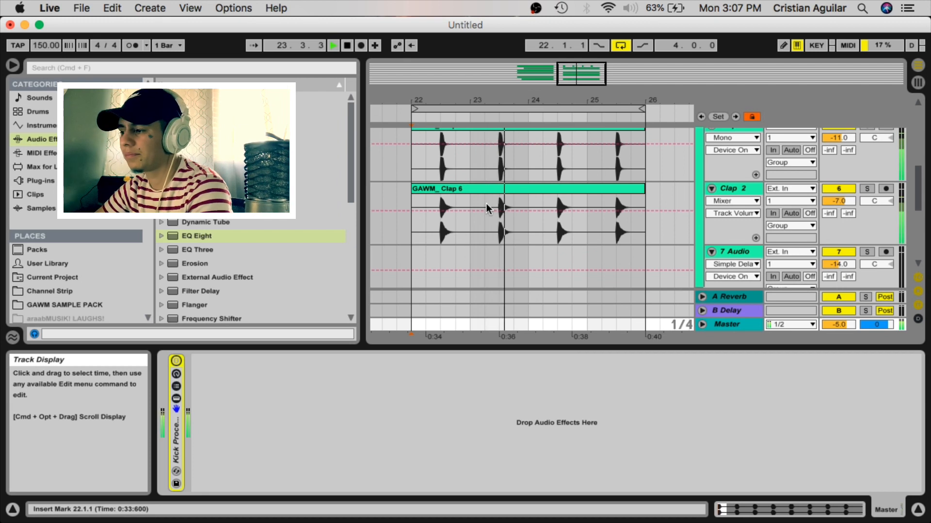
key("space")
Step: Switch off the Master track's kick processing rack and hide the device view
left_click(177, 361)
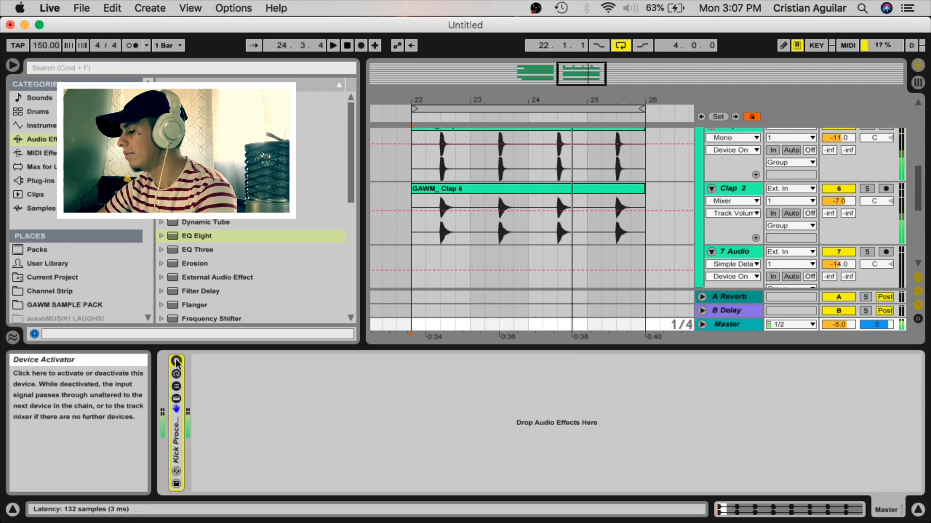
left_click(917, 510)
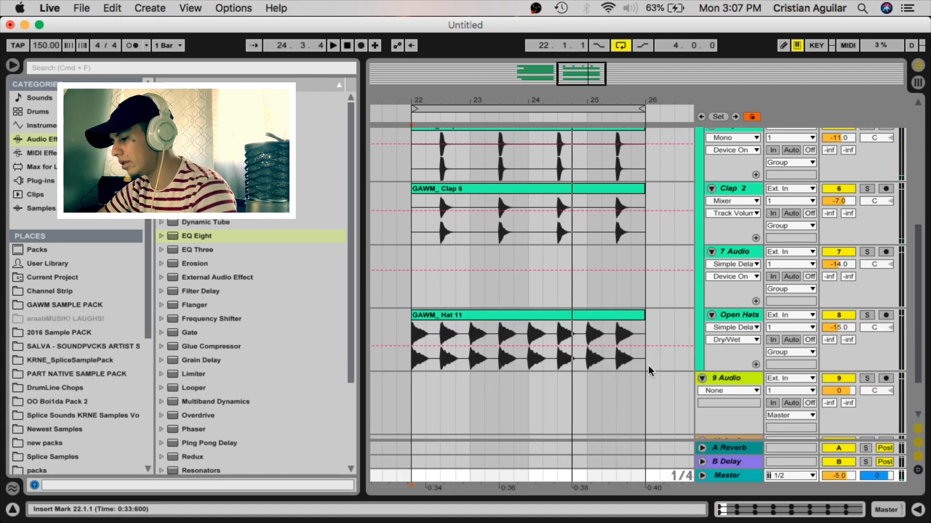
left_click(741, 476)
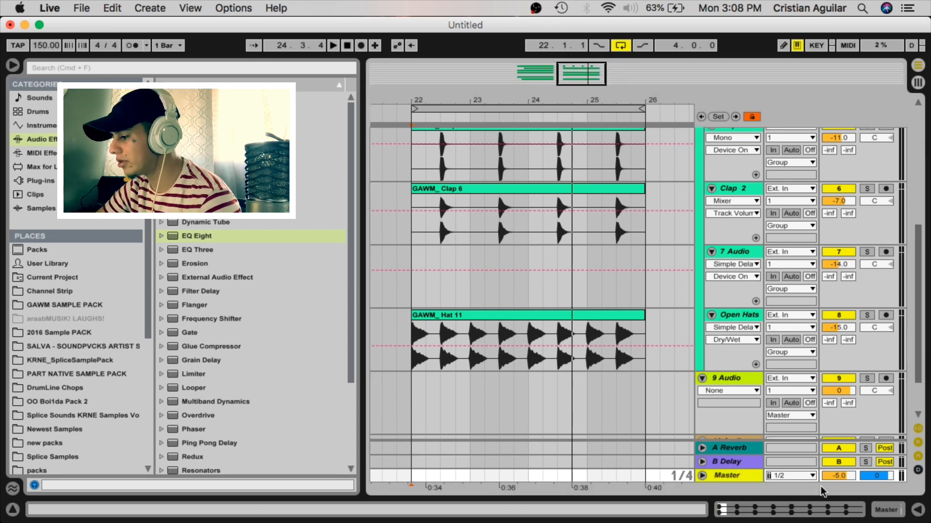
Step: Select the Kick track and mark the first pattern's whole kick clip, from 17.1.1 to 21.1.1
scroll(604, 333, "up", 8)
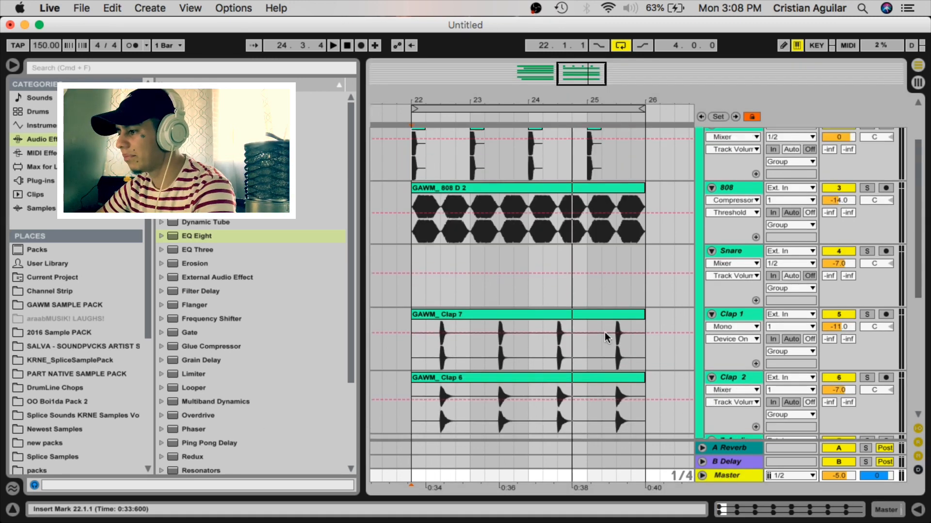
scroll(559, 321, "left", 10)
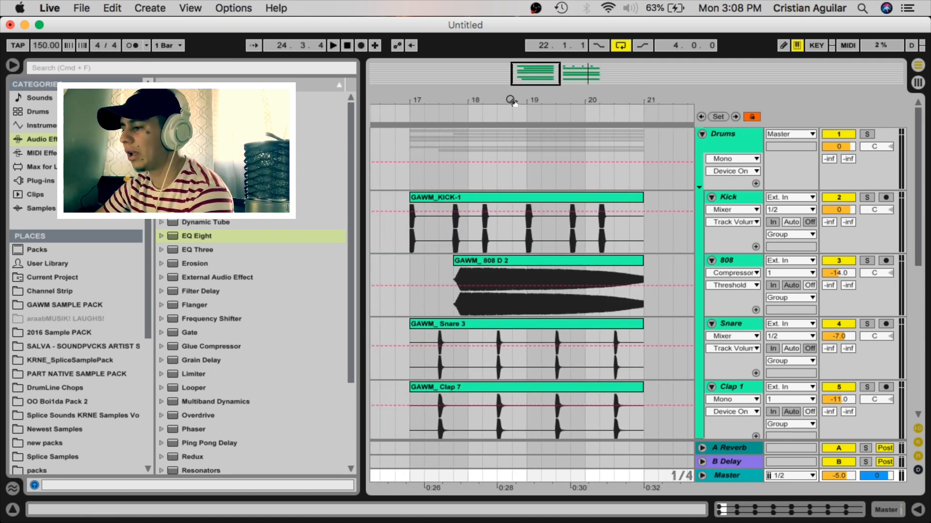
left_click_drag(511, 100, 511, 80)
scroll(484, 204, "down", 4)
scroll(482, 201, "up", 2)
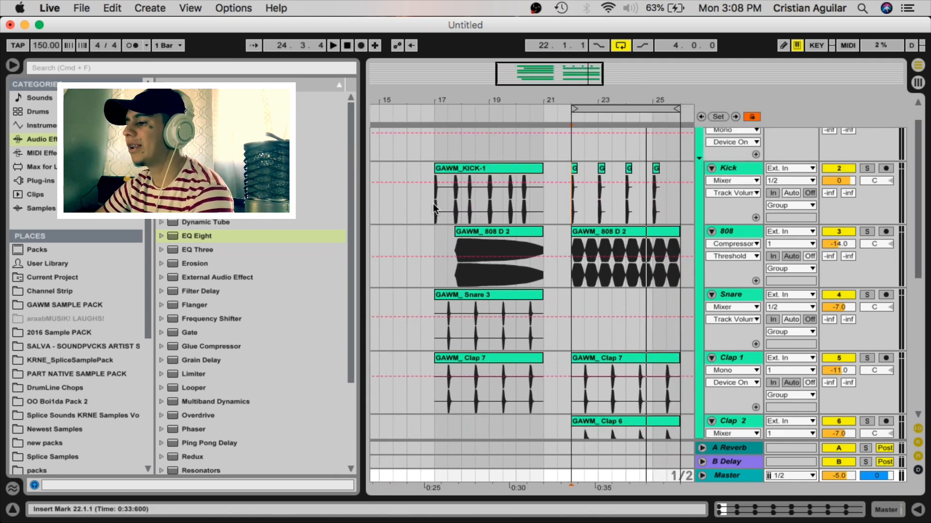
left_click_drag(432, 203, 543, 202)
left_click(543, 202)
left_click(724, 170)
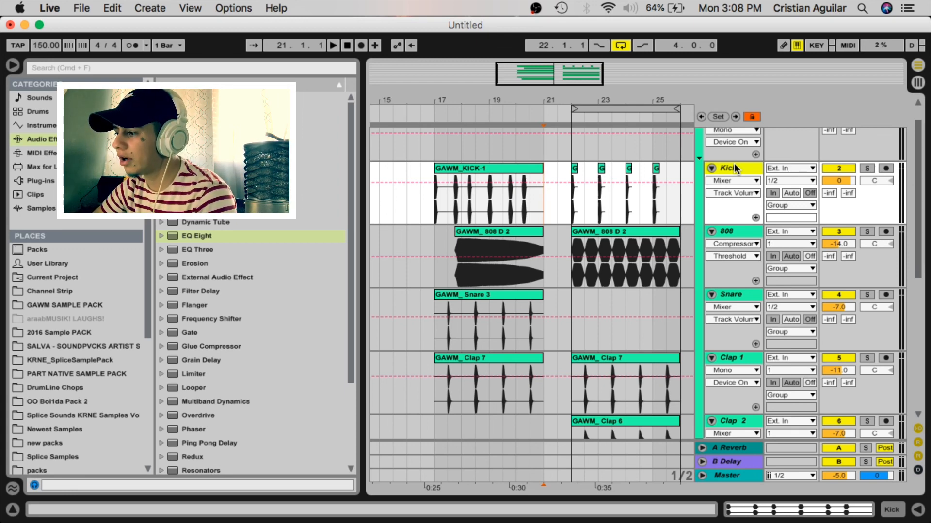
left_click_drag(432, 199, 540, 203)
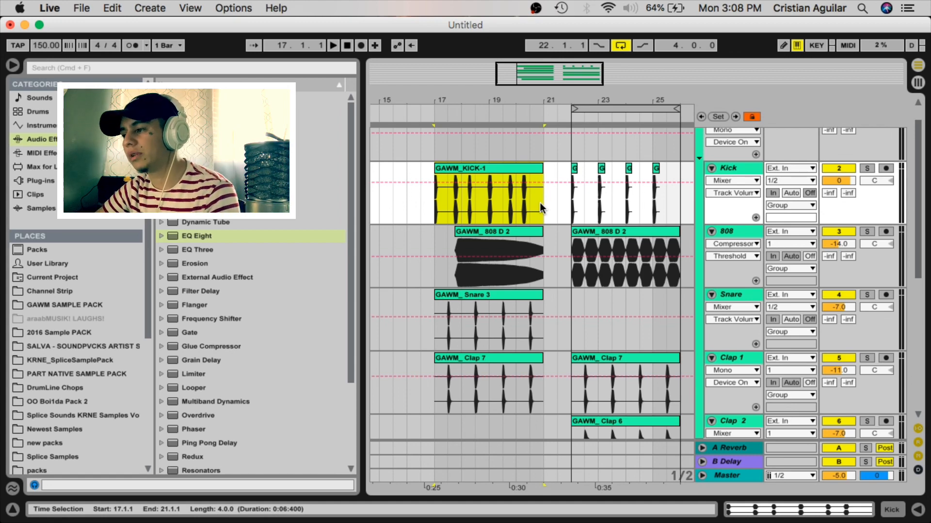
Step: Move the four-bar loop back over the first drum pattern, from bar 17 to bar 21, with the Kick track's insert marker at 17.1.1
scroll(540, 203, "down", 1)
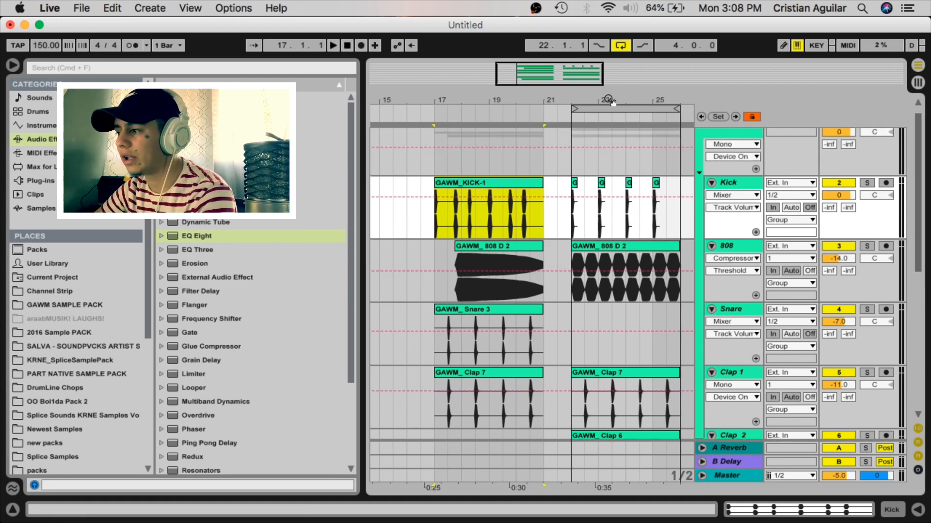
left_click_drag(596, 115, 473, 115)
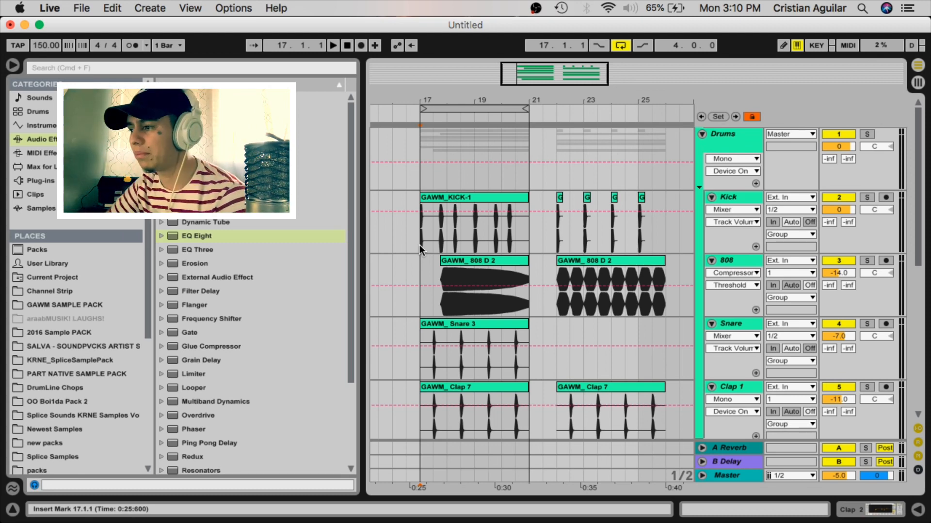
left_click(418, 245)
scroll(419, 245, "down", 5)
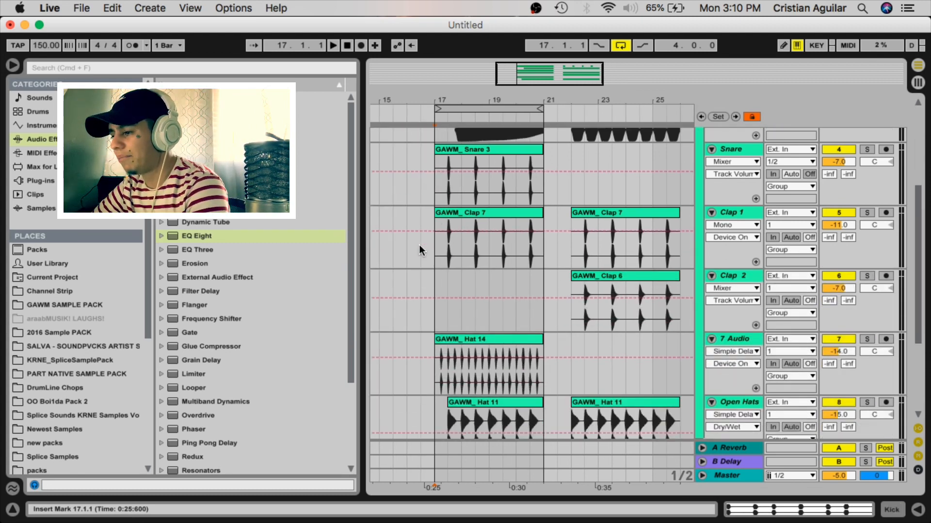
scroll(419, 245, "down", 3)
scroll(432, 254, "up", 8)
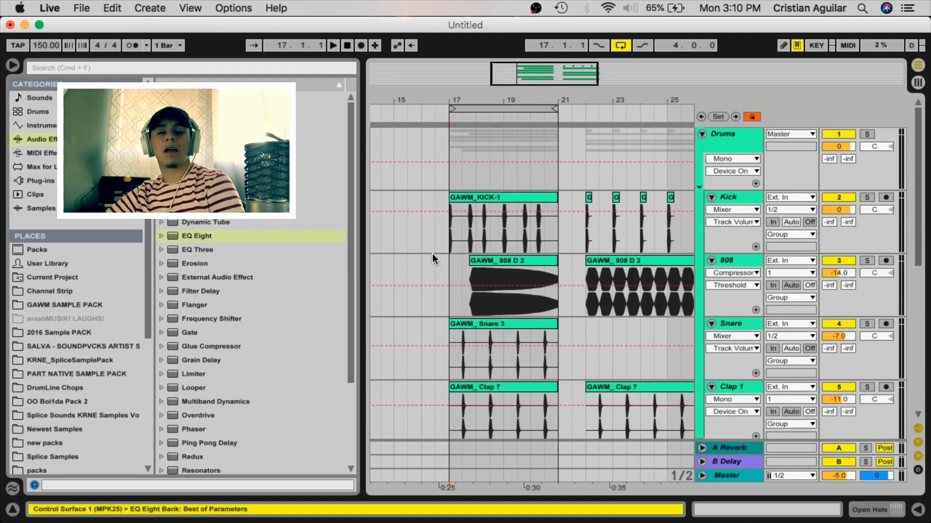